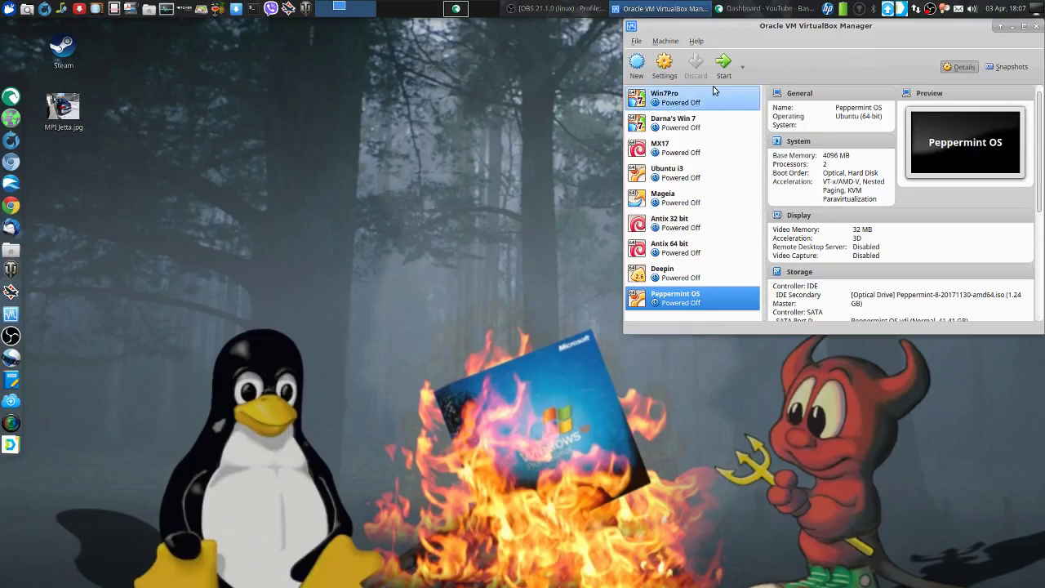
Switch to the Basilisk browser and read through the recent notifications on the YouTube dashboard
click(763, 8)
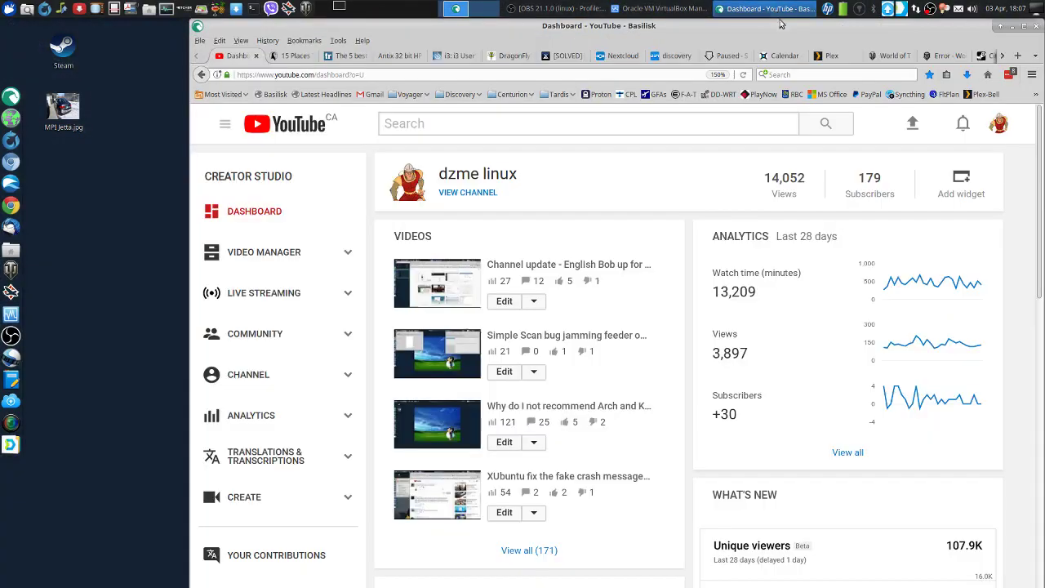
click(965, 123)
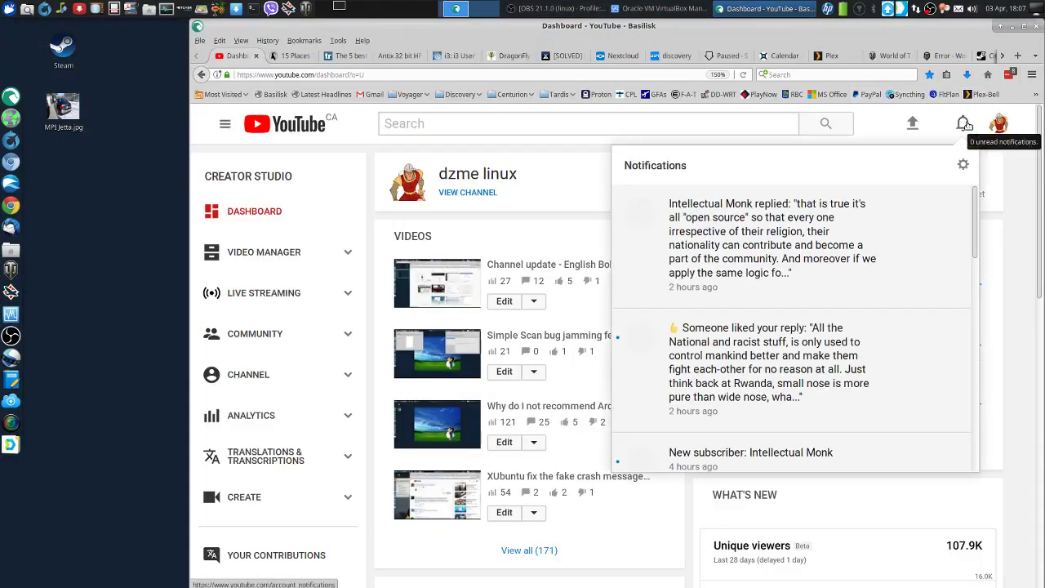
scroll(847, 229, down, 2)
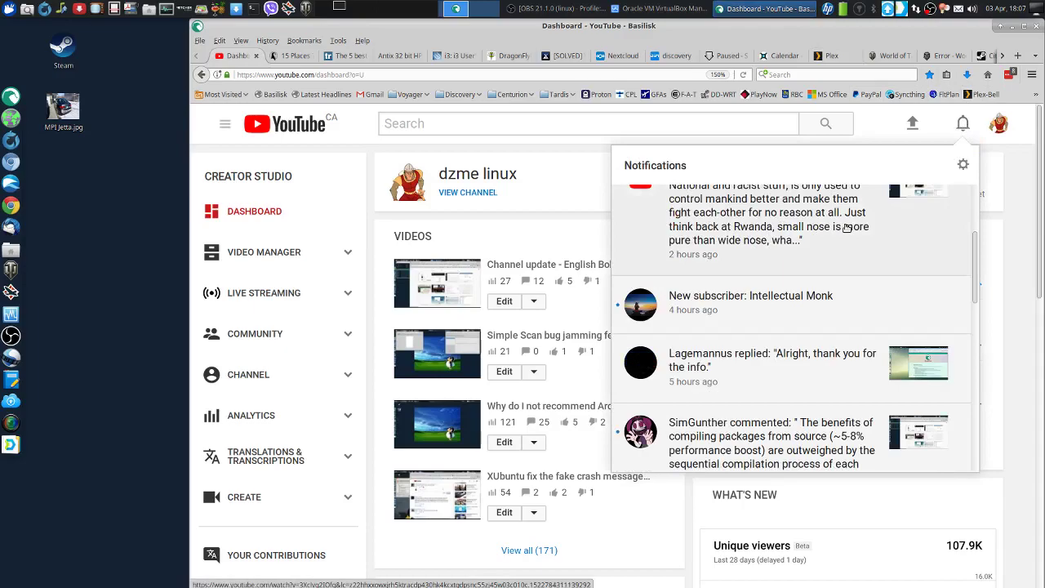
scroll(846, 228, down, 3)
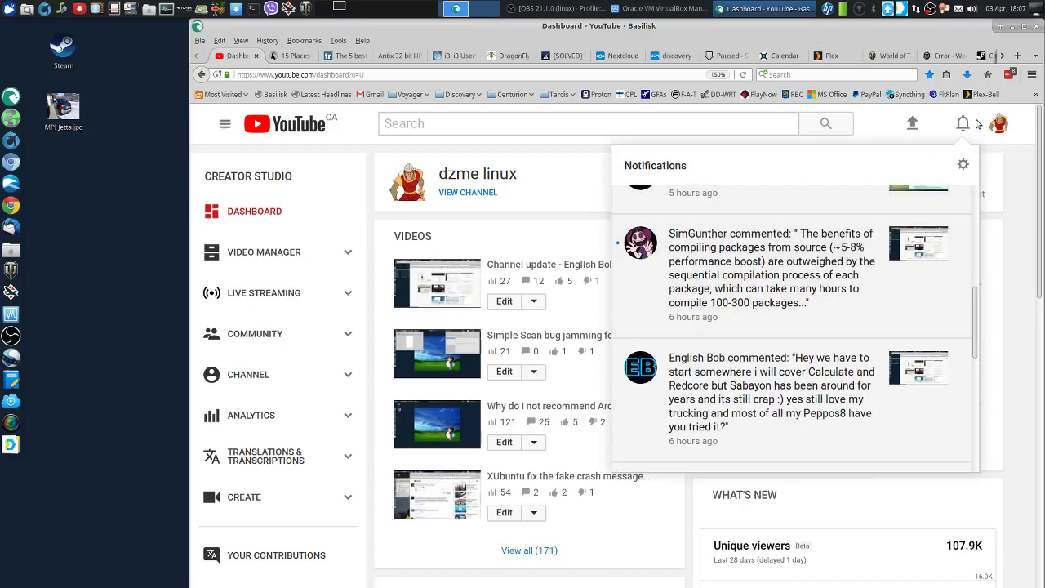
Switch back to VirtualBox, start the Peppermint OS machine in full screen, and boot it with Try Peppermint OS Live
click(692, 15)
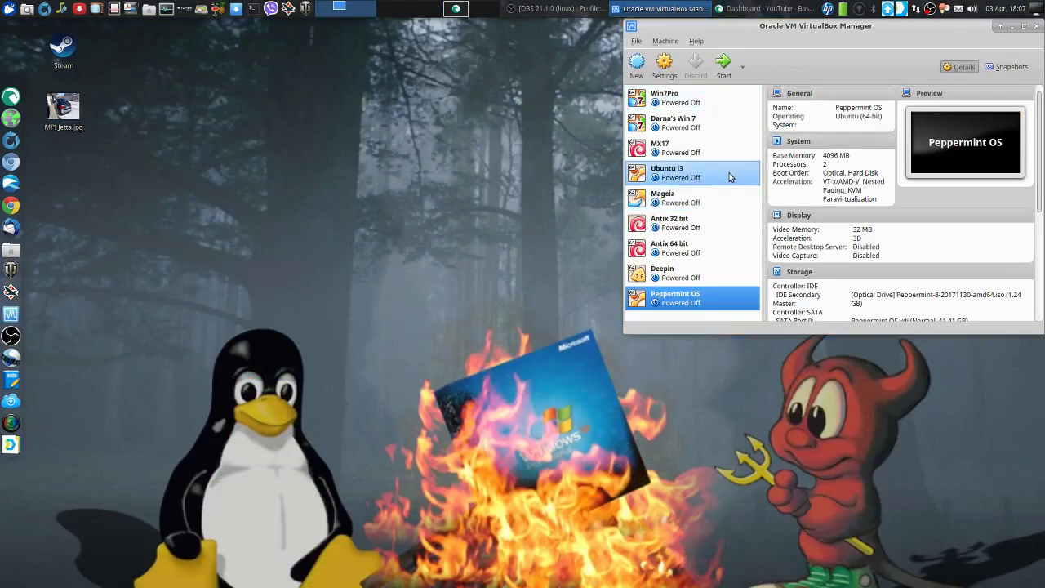
click(724, 66)
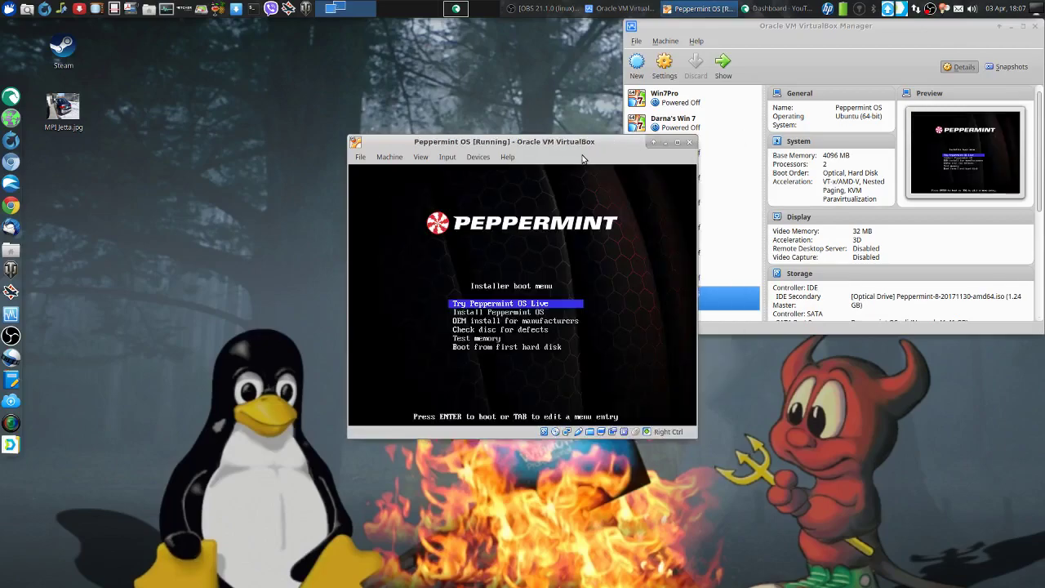
key(ctrl+f)
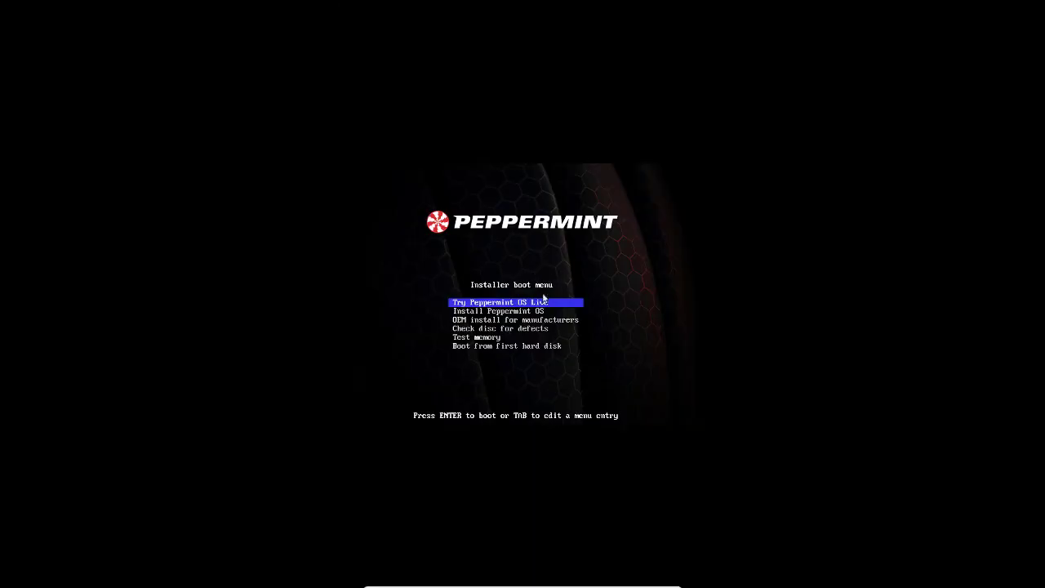
key(Return)
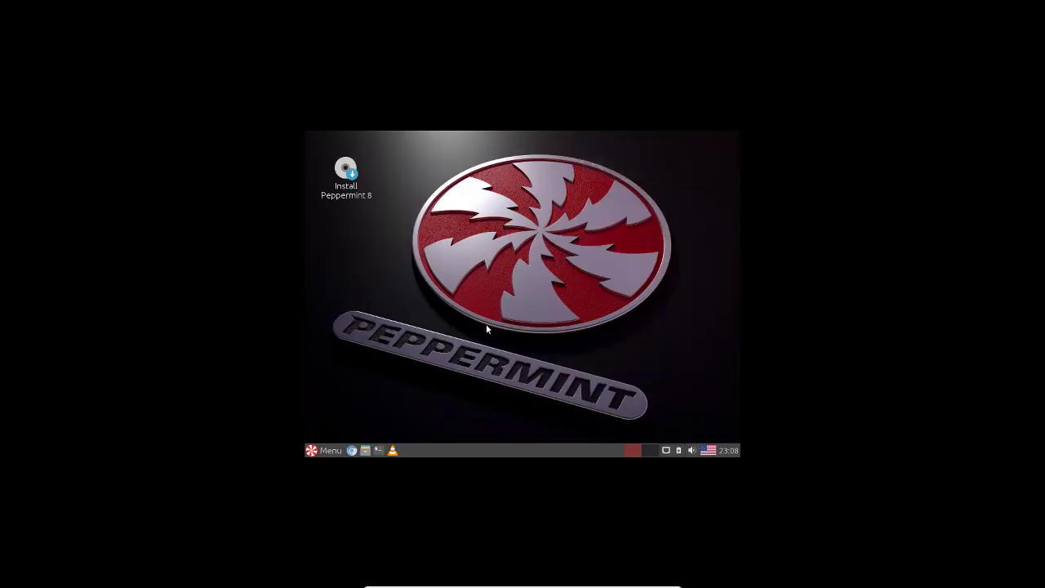
Launch the Peppermint 8 installer in English and enable installing third-party software for graphics, Wi-Fi, Flash and MP3
click(317, 453)
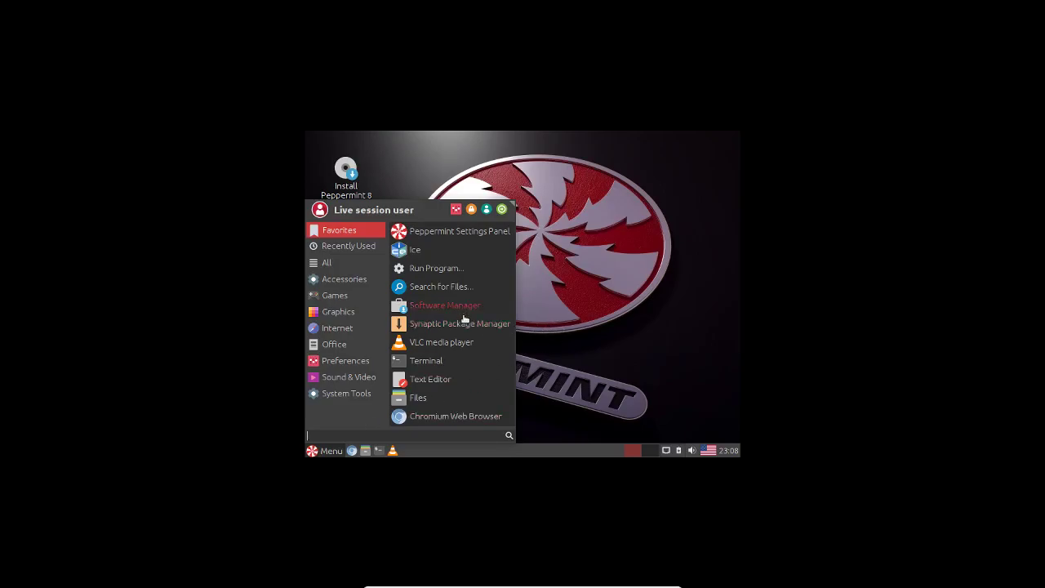
click(347, 393)
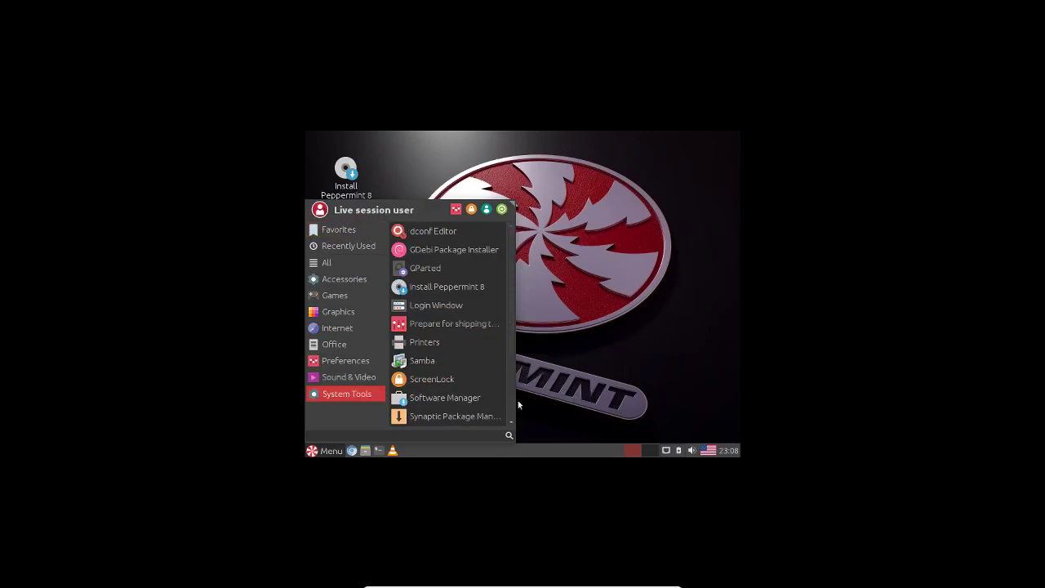
click(363, 172)
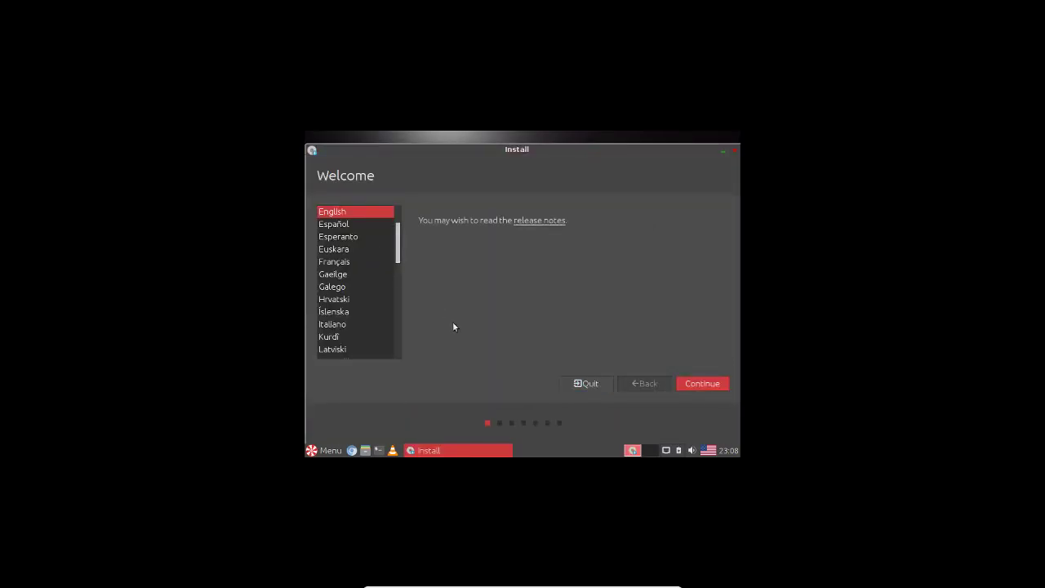
click(684, 386)
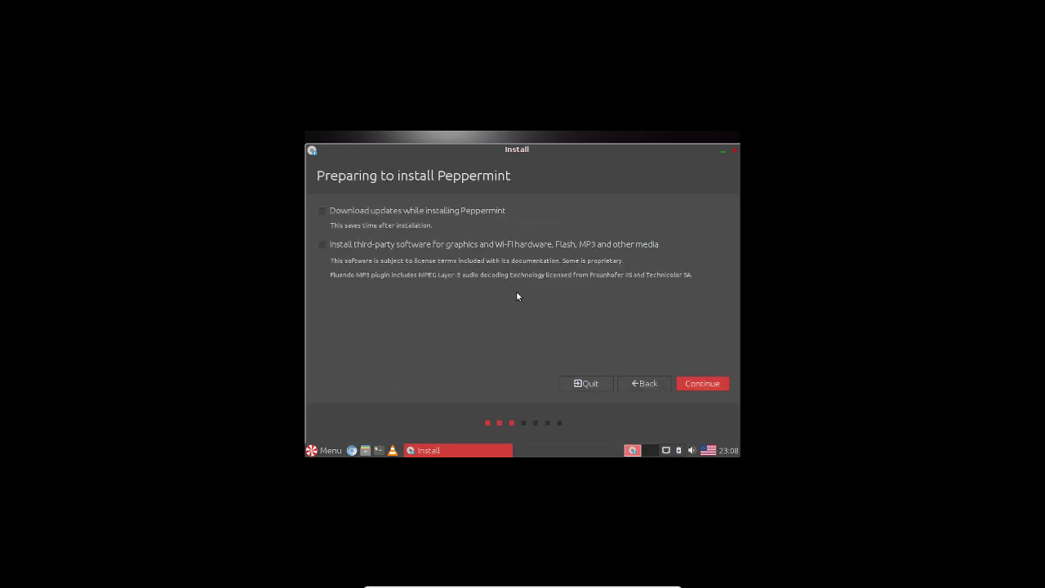
click(357, 247)
click(708, 383)
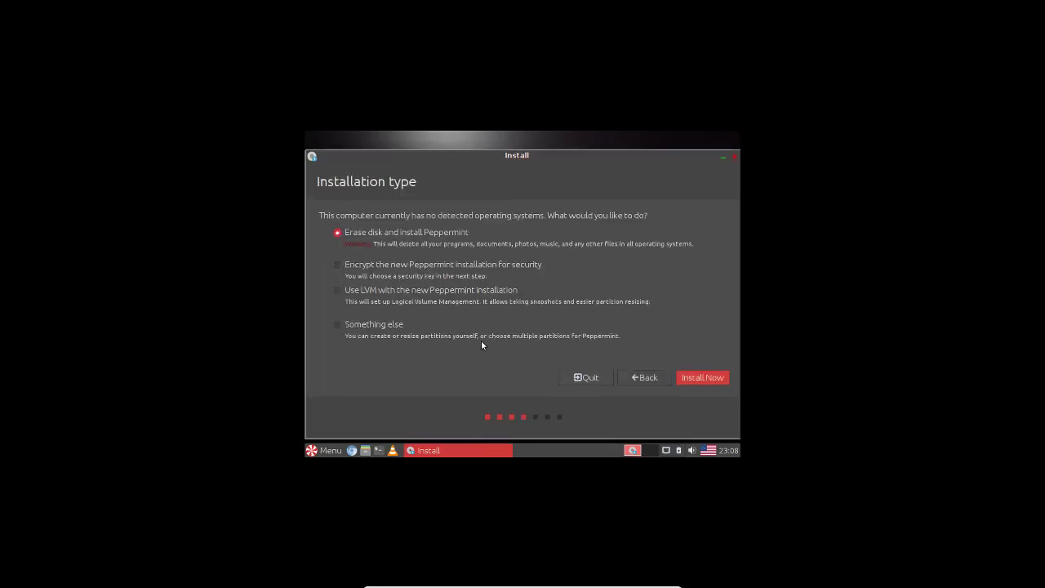
Install with Erase disk and install Peppermint, accept writing the disk changes, and keep the English (US) keyboard layout
click(696, 377)
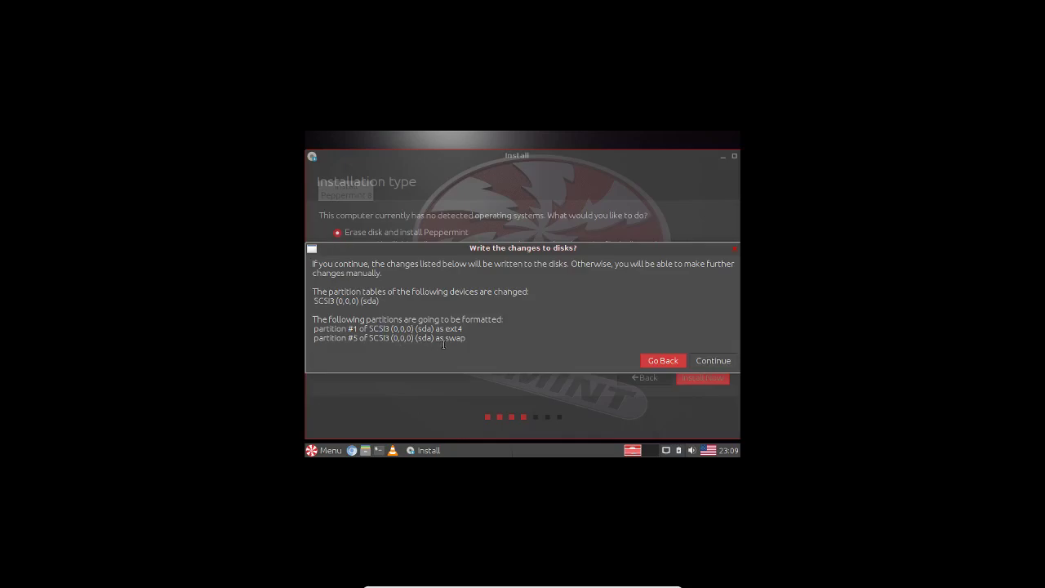
click(700, 362)
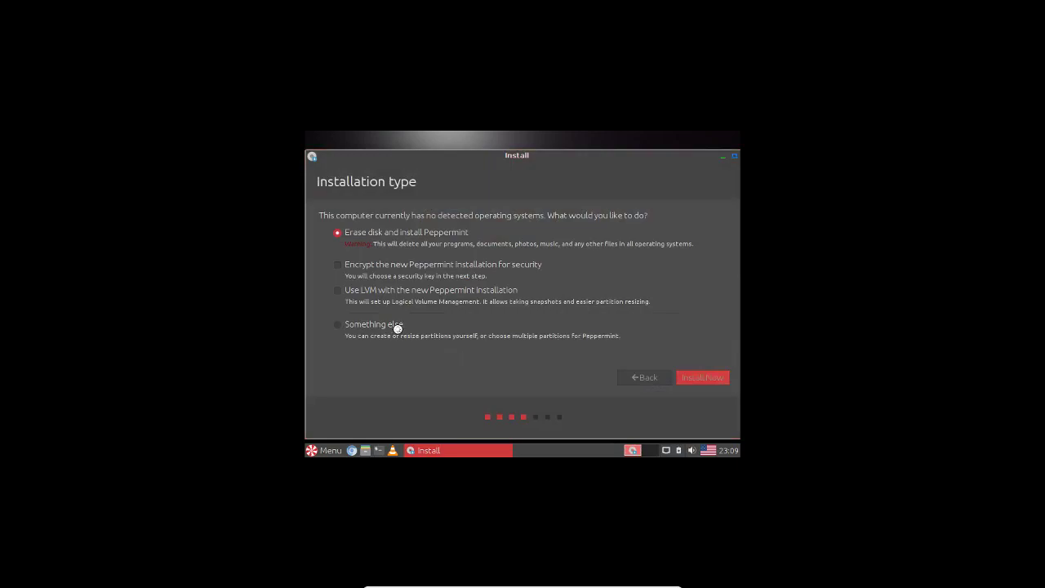
click(702, 378)
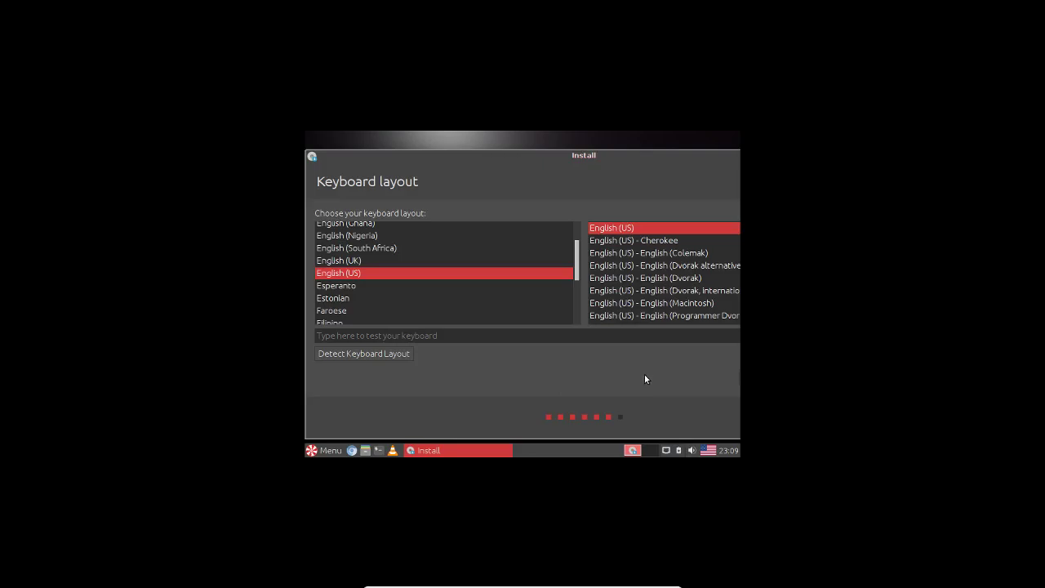
key(Return)
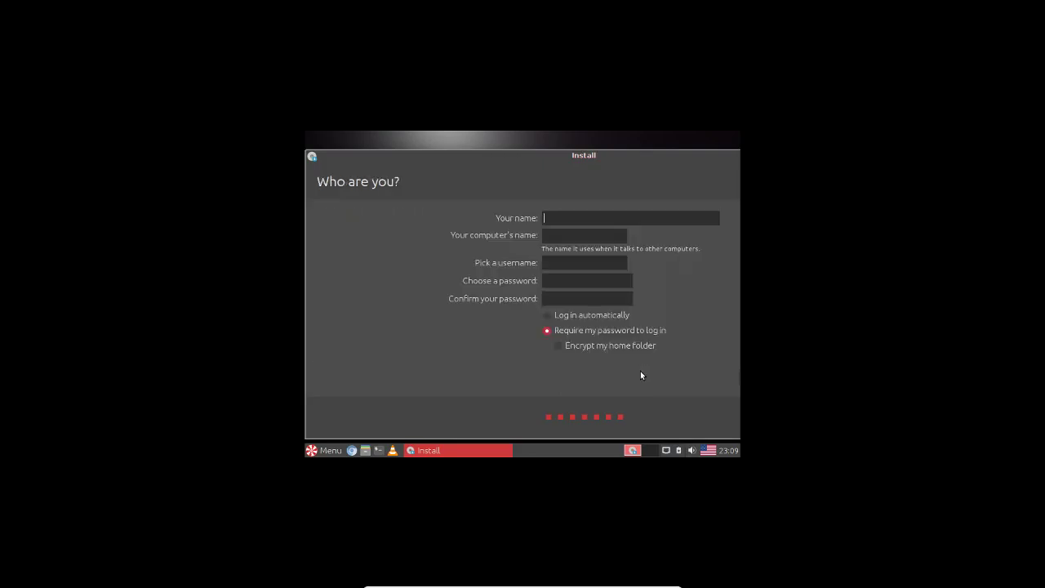
Fill in the user's name, set the computer's name to Peppermint, enter and confirm the account password, and continue the installation
text(Dirk)
click(608, 236)
drag(609, 236, 536, 234)
text(Peppermint)
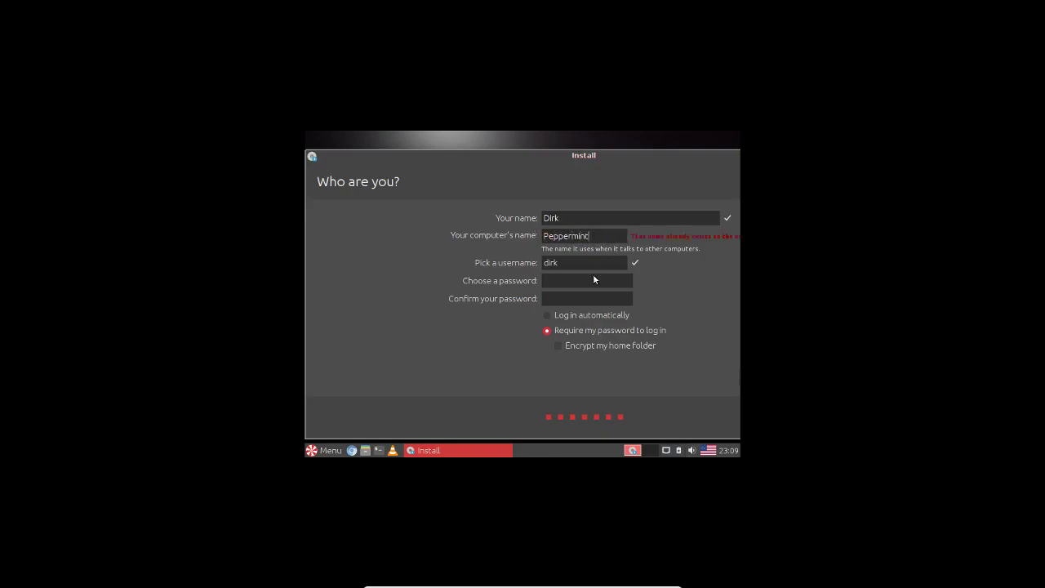
text(********)
key(Tab)
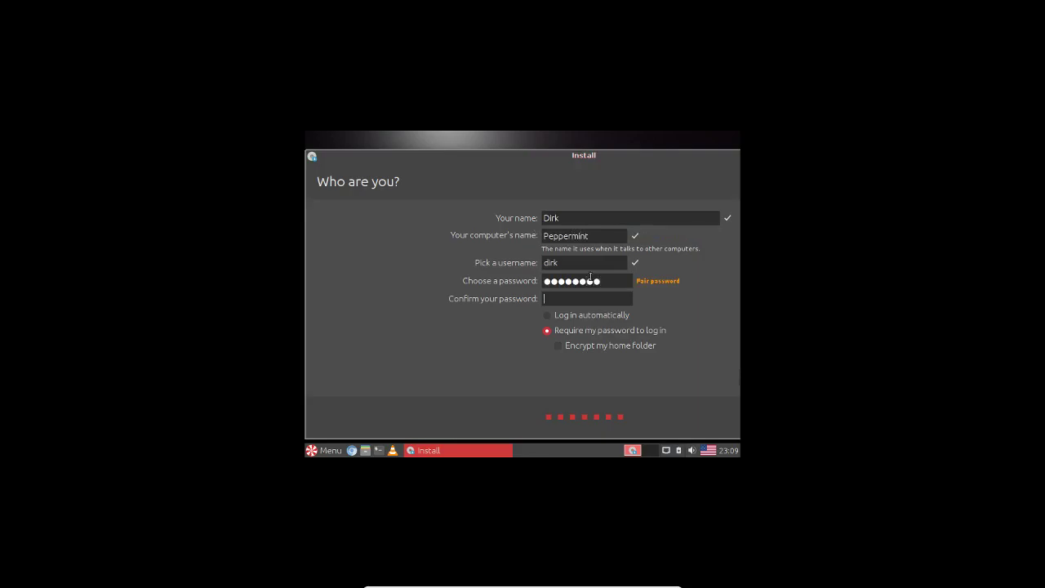
text(********)
key(Return)
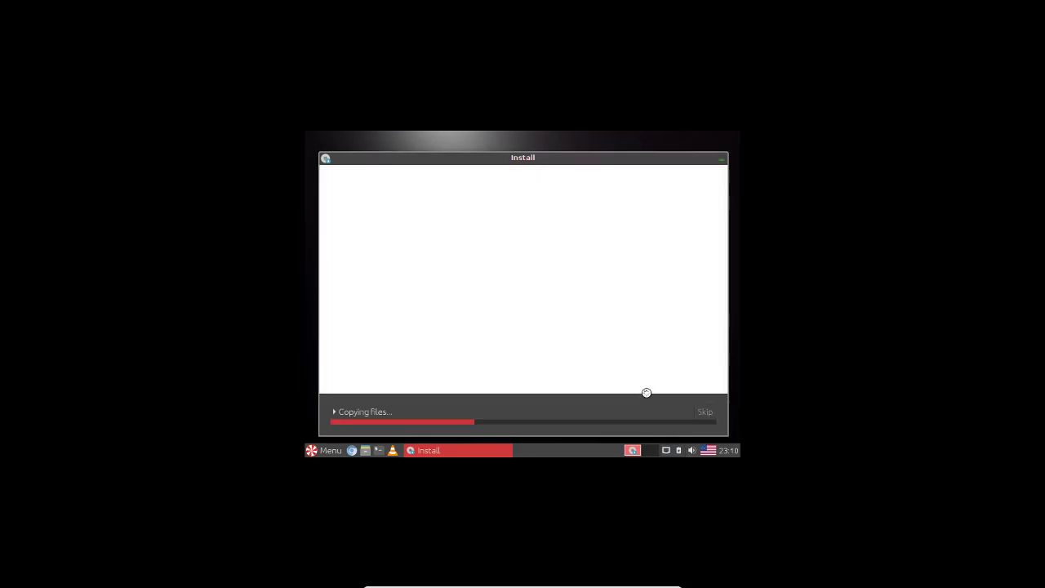
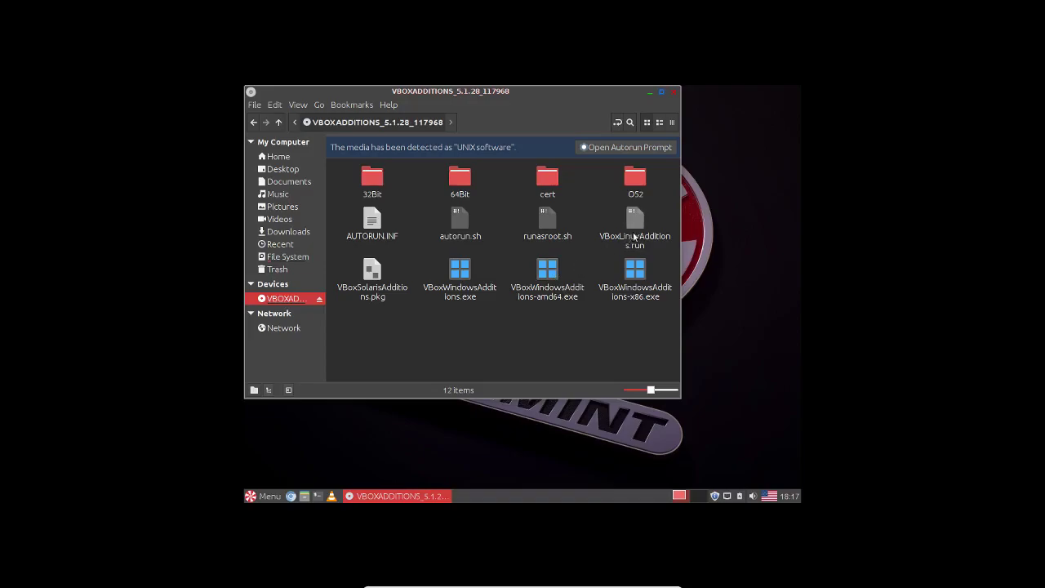
Copy VBoxLinuxAdditions.run from the VBOXADDITIONS disc into the Downloads folder
right_click(638, 223)
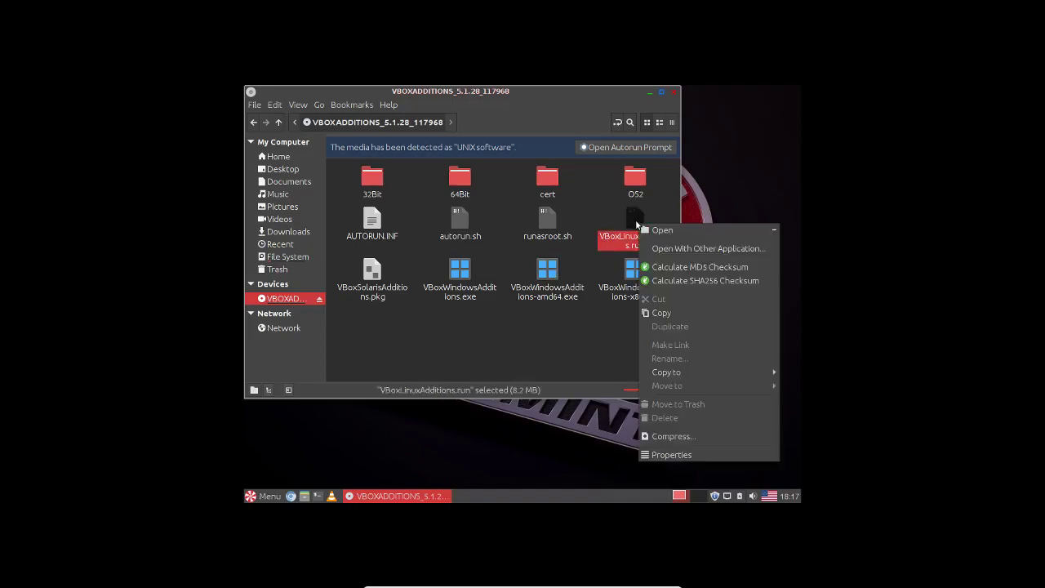
click(661, 313)
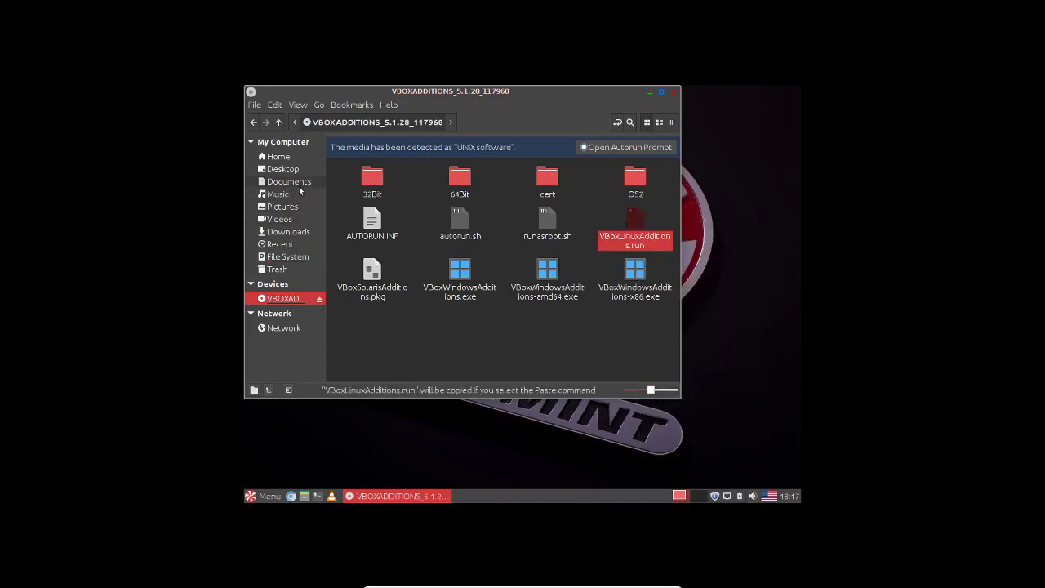
click(295, 237)
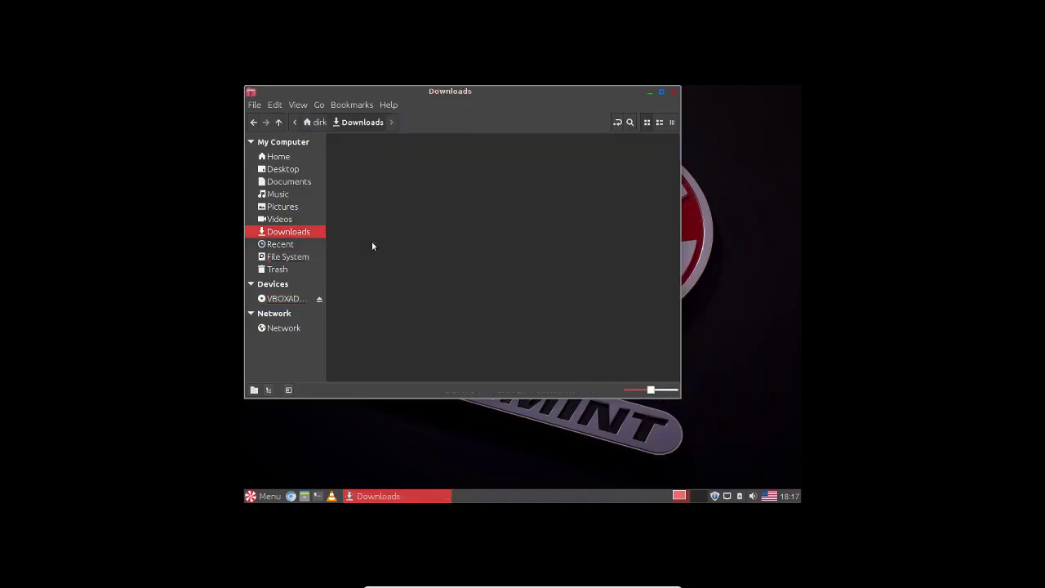
right_click(432, 199)
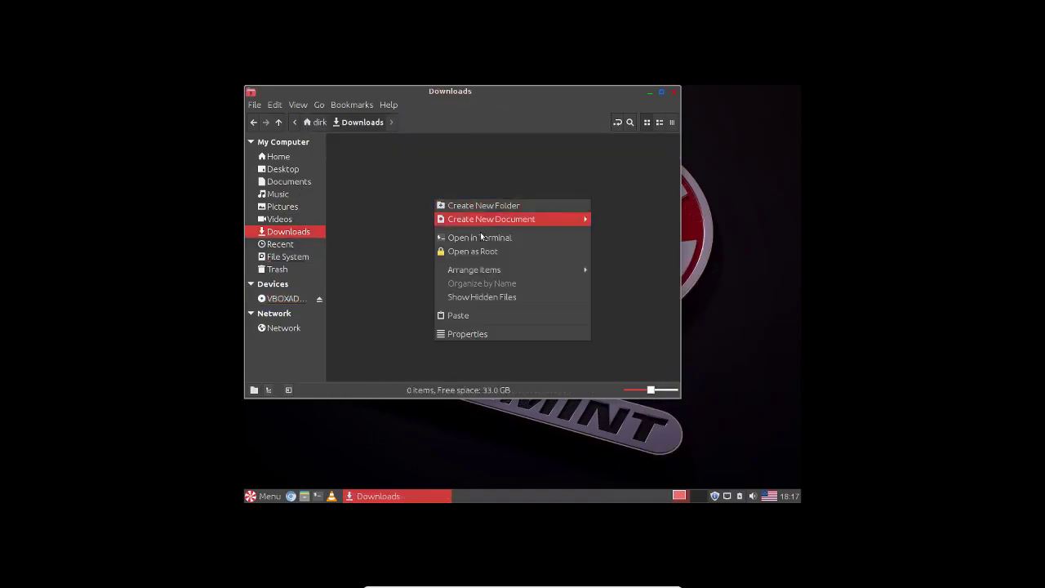
click(477, 315)
Open the Downloads folder as root with the account password, and close that elevated window again
right_click(401, 227)
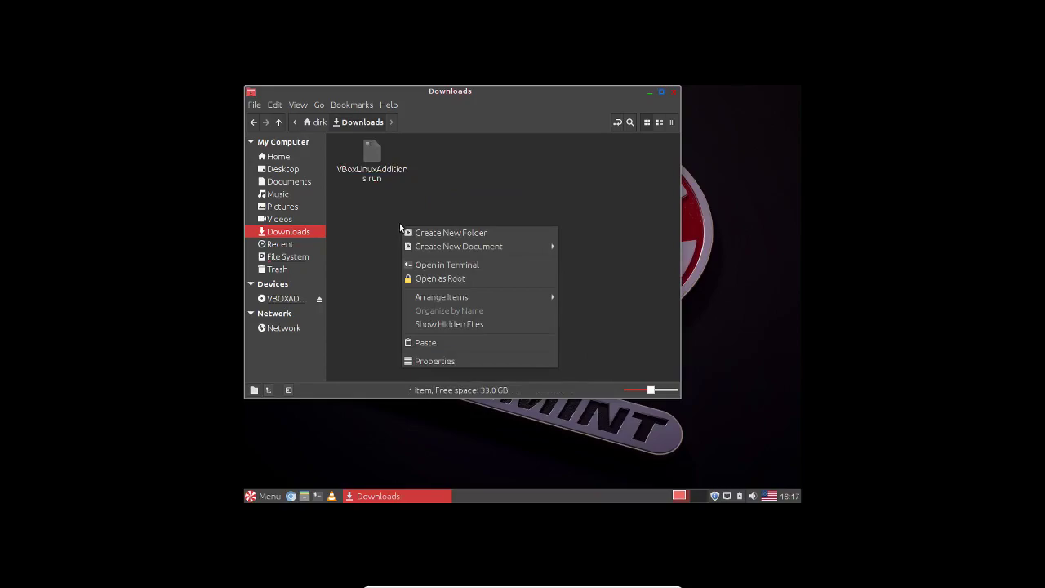
click(460, 278)
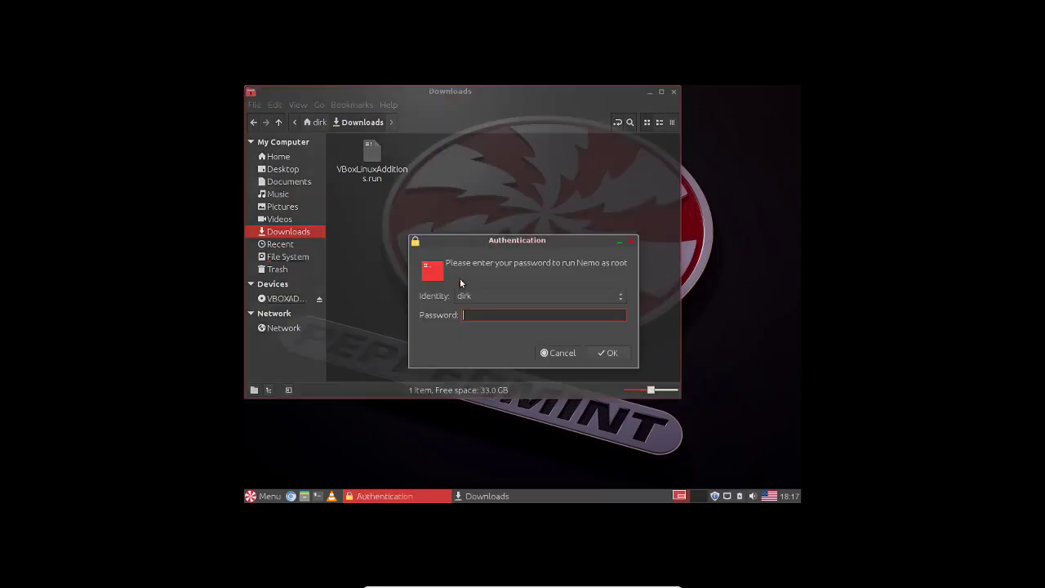
text(********)
key(Return)
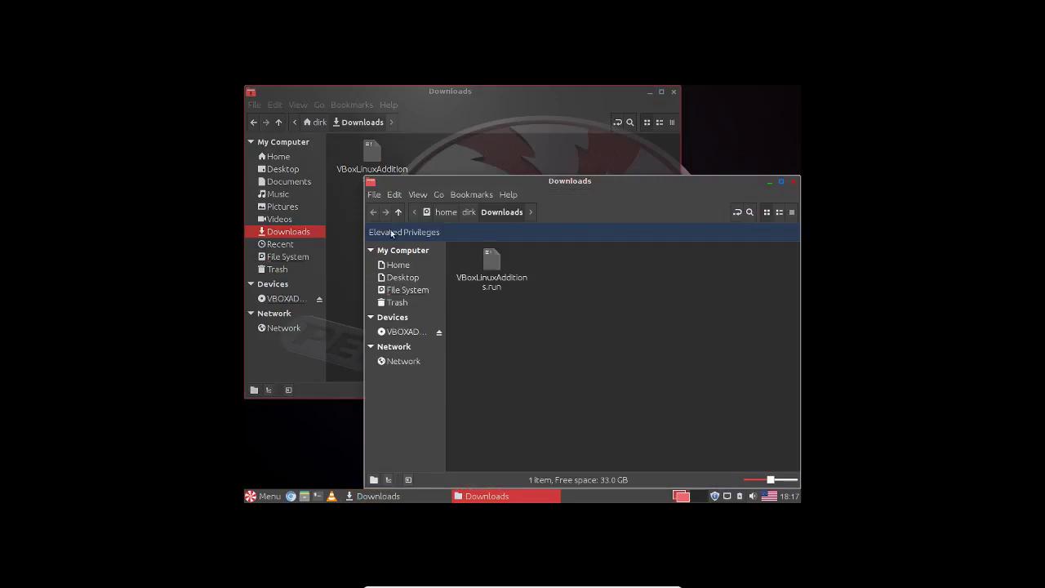
click(792, 181)
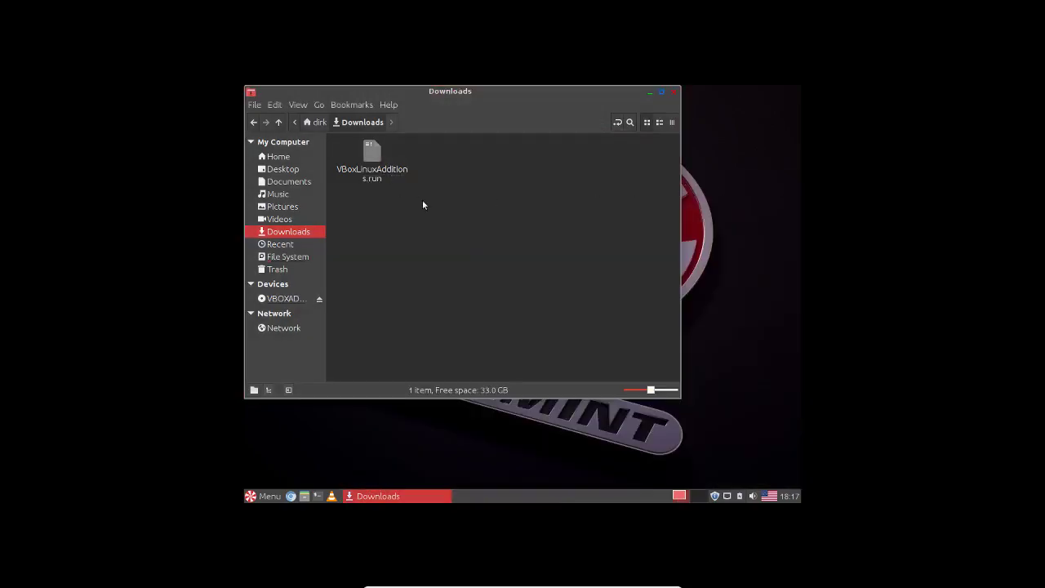
Open a terminal in the Downloads folder and begin a command with sudo
right_click(473, 224)
click(543, 267)
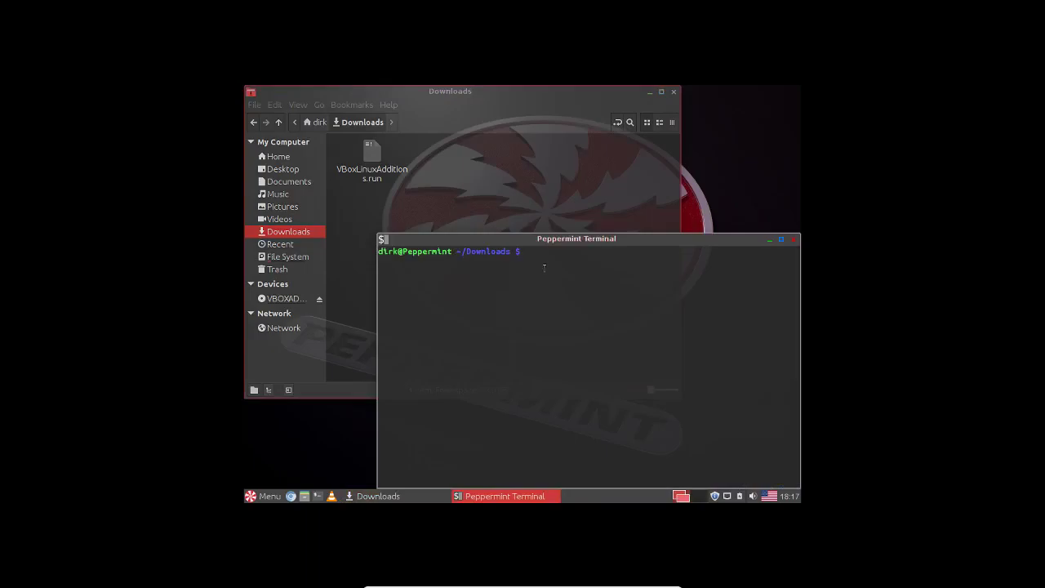
text(sudo ./VB)
key(BackSpace)
key(BackSpace)
key(BackSpace)
key(BackSpace)
text(sh)
key(BackSpace)
key(BackSpace)
Copy the full name of the VBoxLinuxAdditions.run file and paste it after sudo in the terminal
right_click(365, 172)
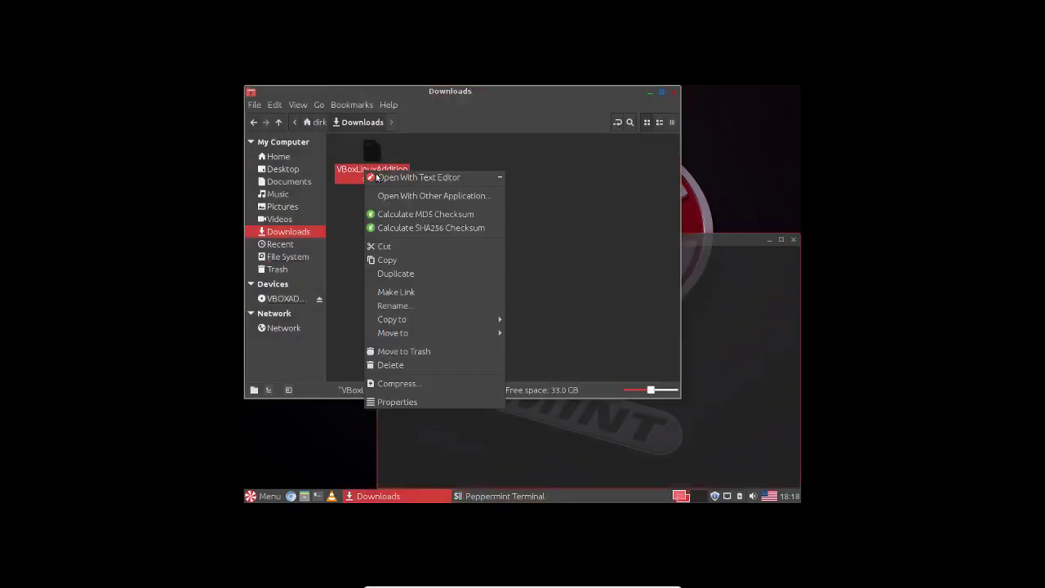
click(420, 305)
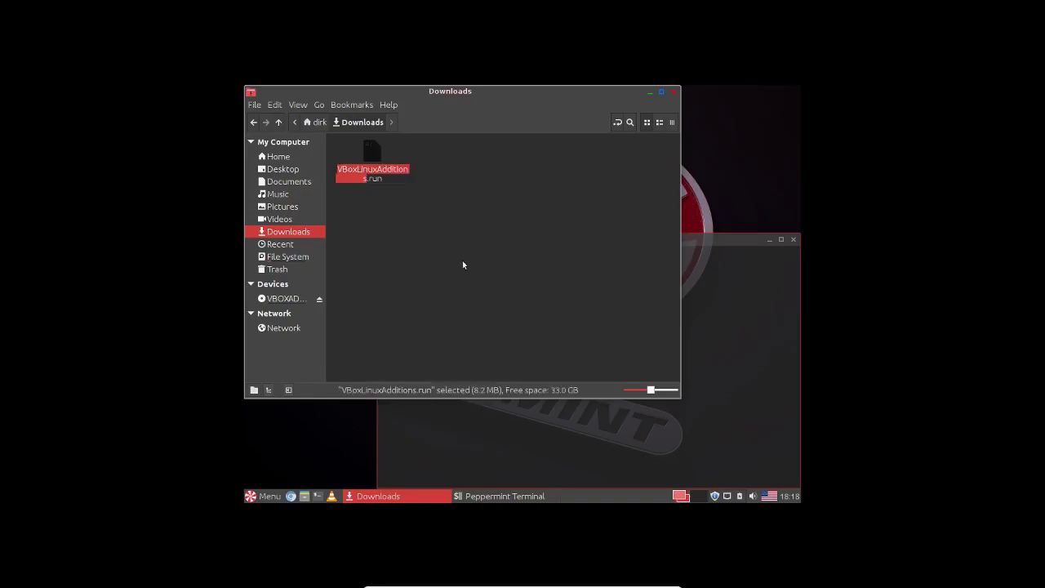
right_click(360, 171)
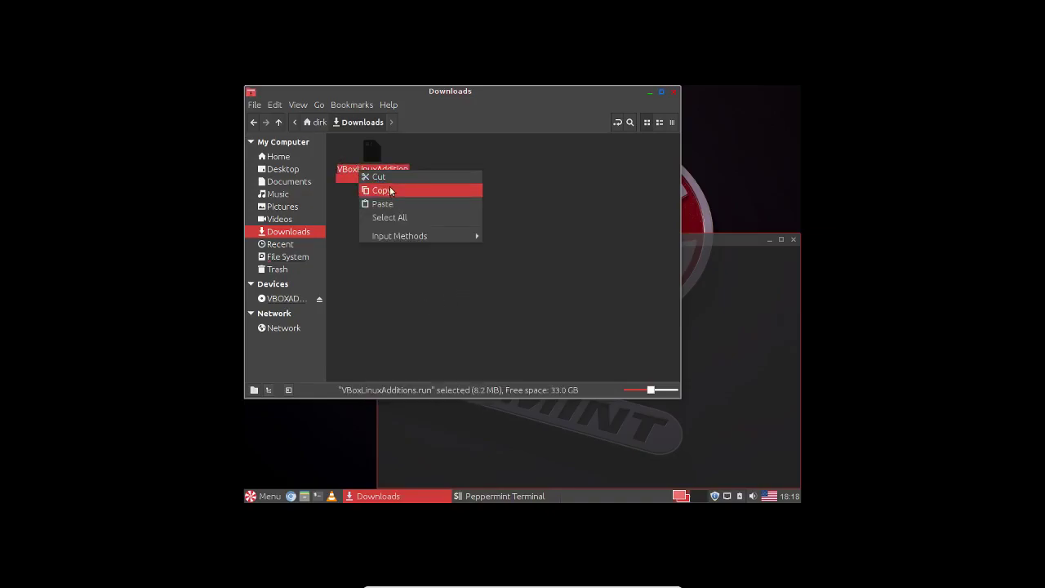
click(382, 190)
click(521, 205)
click(694, 345)
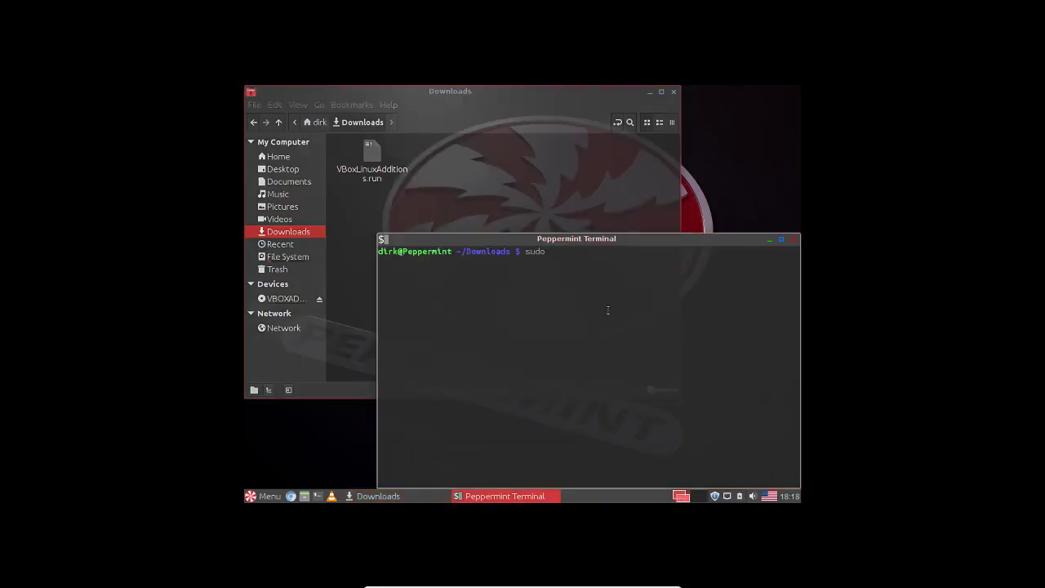
right_click(608, 309)
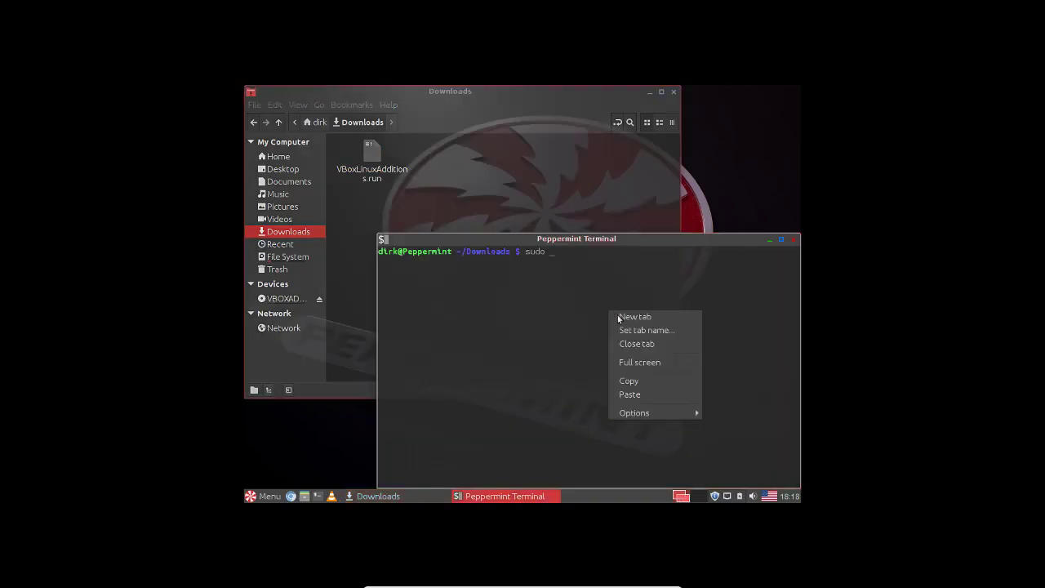
click(641, 395)
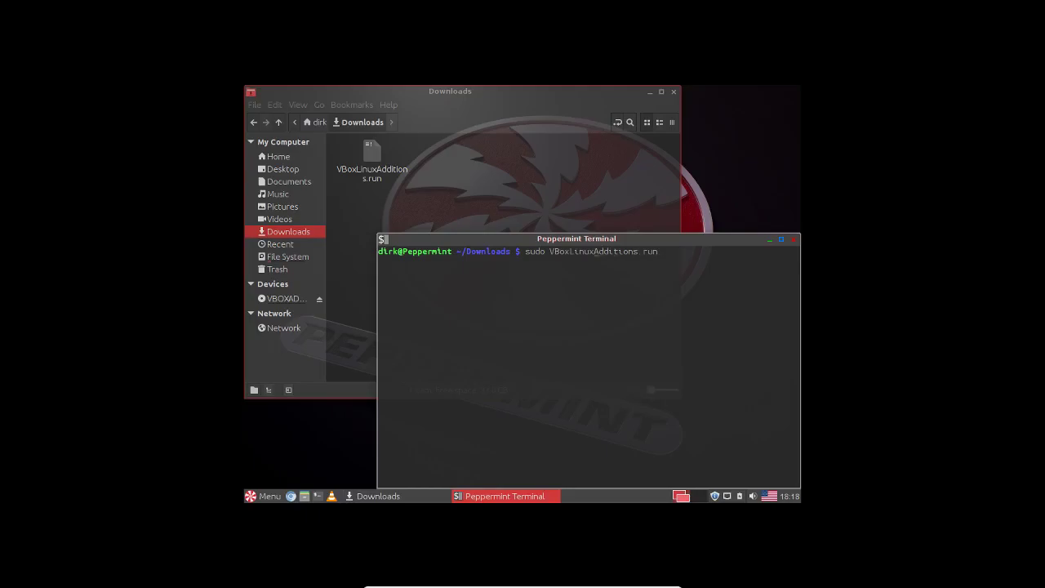
Try to run the installer with sudo ./VBoxLinuxAdditions.run, authorizing it with the account password
text(./)
key(Return)
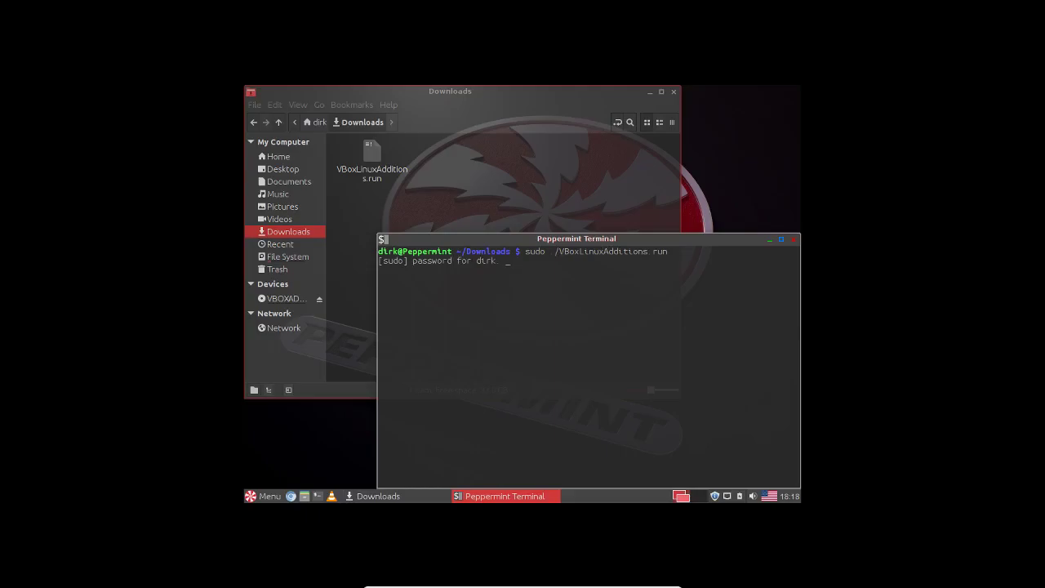
key(Return)
Retry the sudo command with .VBoxLinuxAdditions.run, and again with ./VBoxLinuxAdditions.run
key(Up)
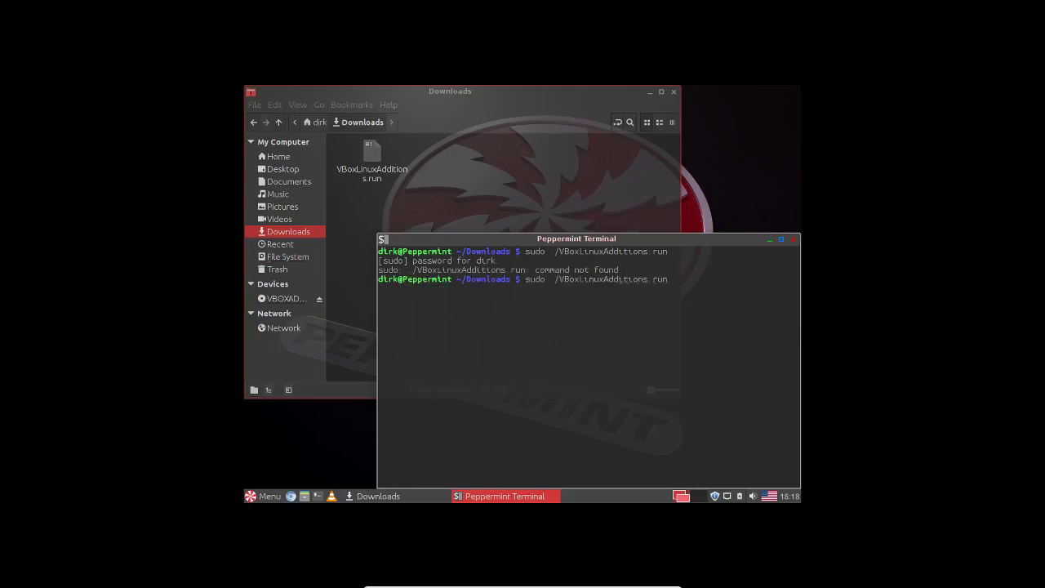
key(BackSpace)
key(BackSpace)
key(Return)
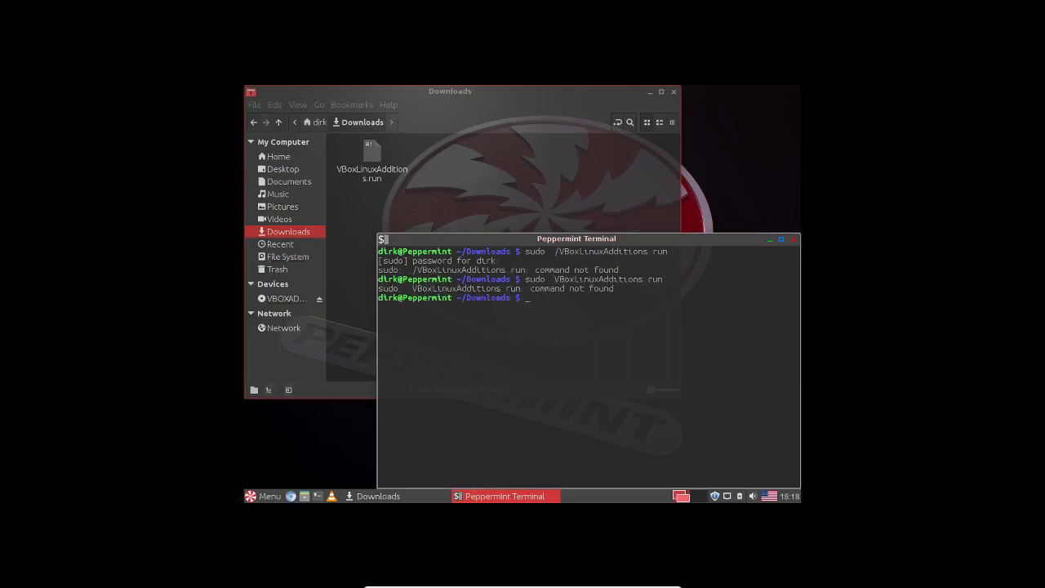
key(Up)
key(BackSpace)
text(./VBoxLinuxAdditions.run)
key(Return)
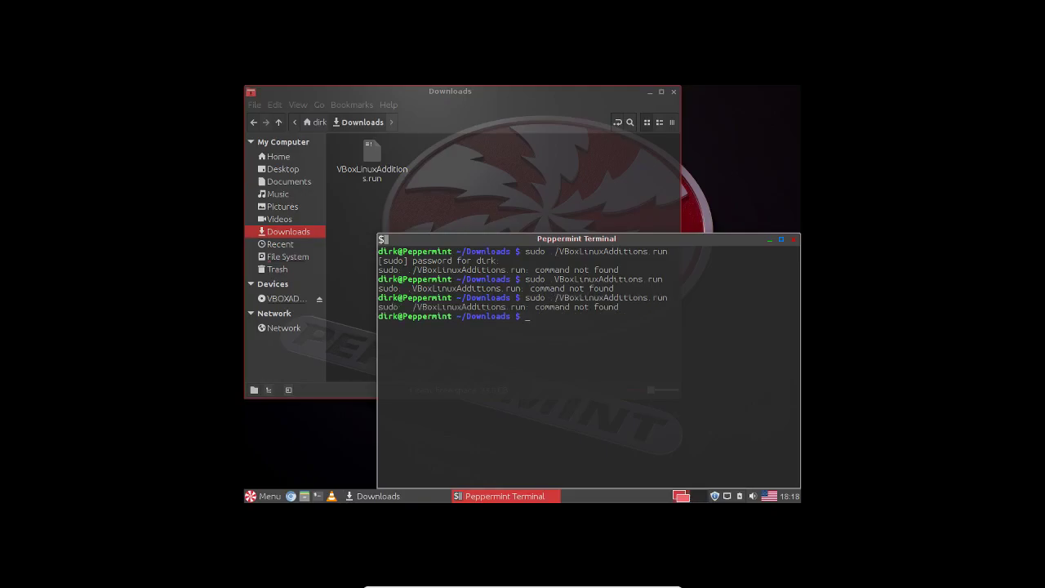
Install the Guest Additions by running sudo sh VBoxLinuxAdditions.run, and close the terminal and the Downloads window
key(Up)
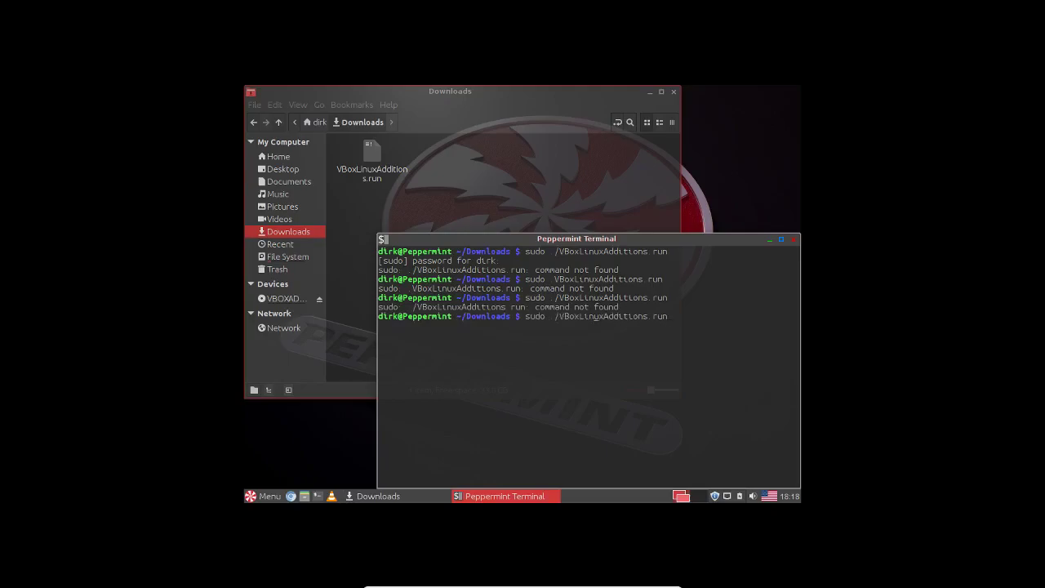
key(BackSpace)
key(BackSpace)
text(sh)
key(Return)
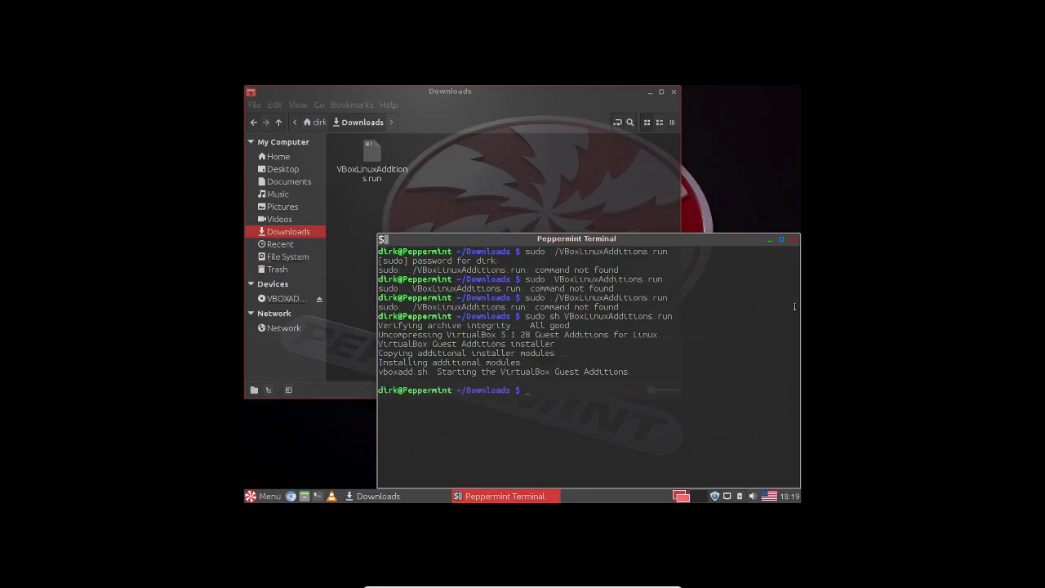
click(793, 239)
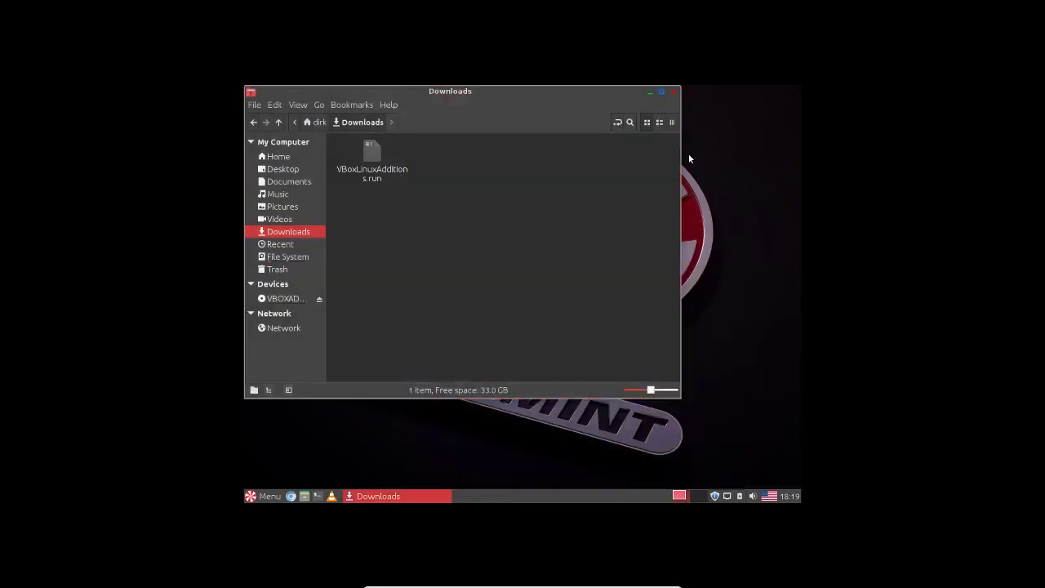
click(674, 92)
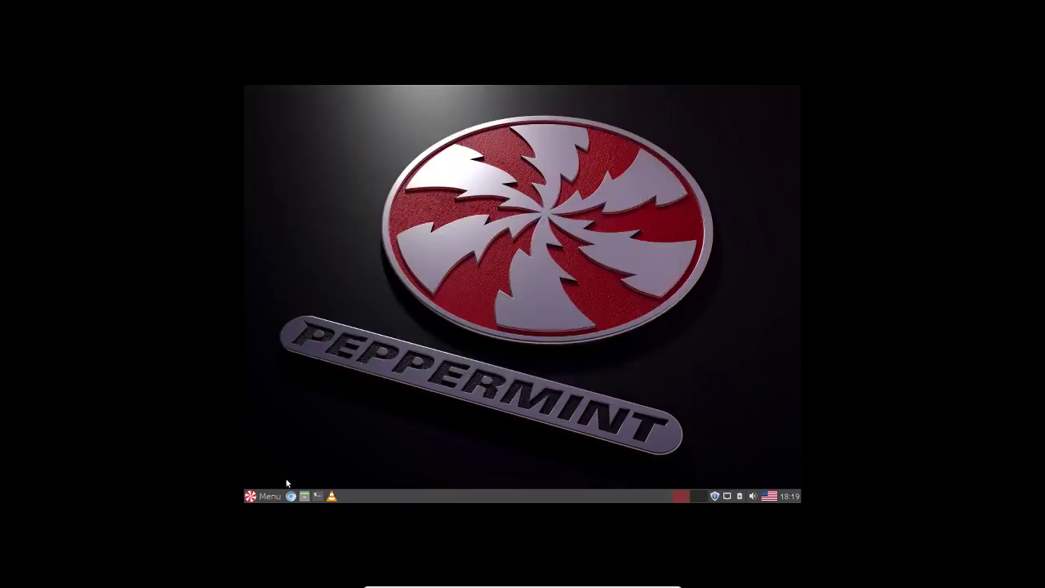
Set the Whisker Menu's behavior to position the commands next to the search entry, and close its properties
click(266, 495)
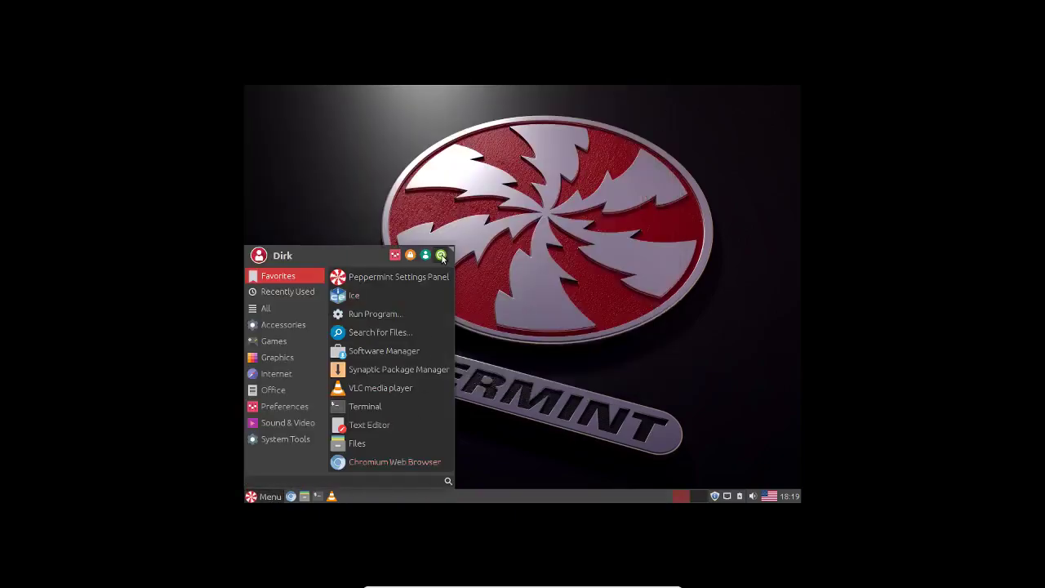
click(548, 378)
click(266, 495)
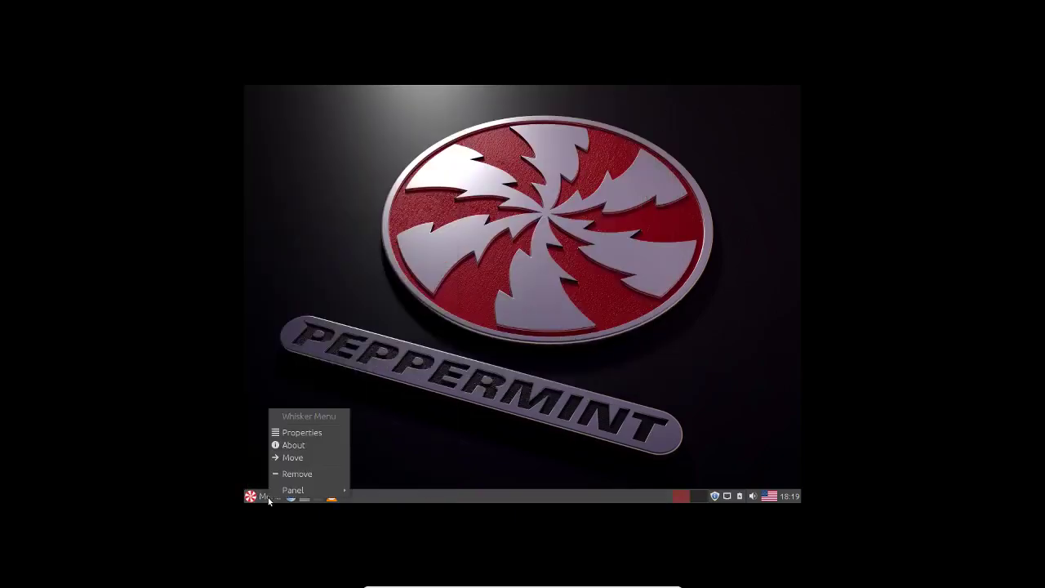
click(311, 433)
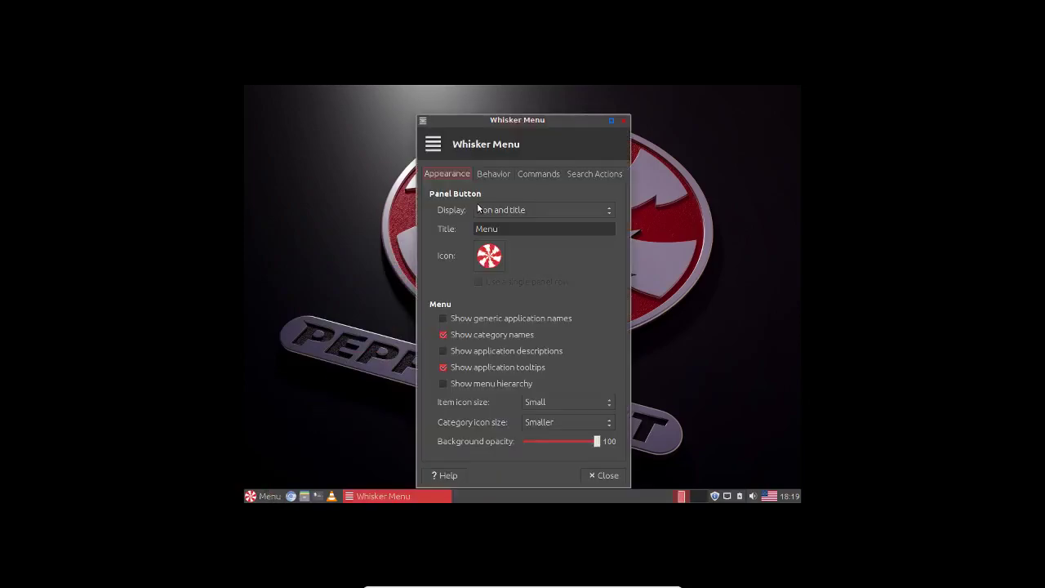
click(493, 173)
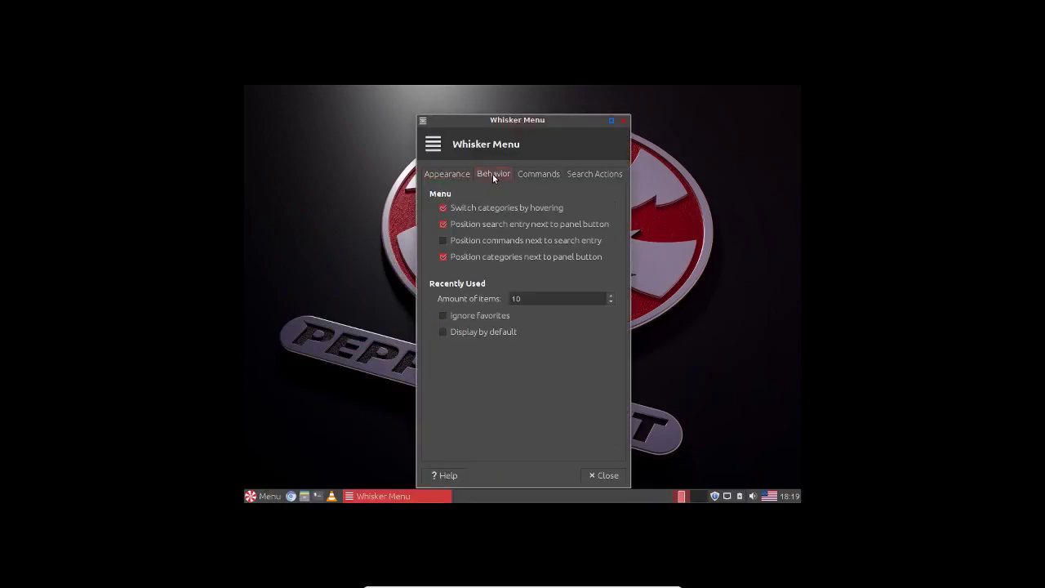
click(466, 241)
click(604, 475)
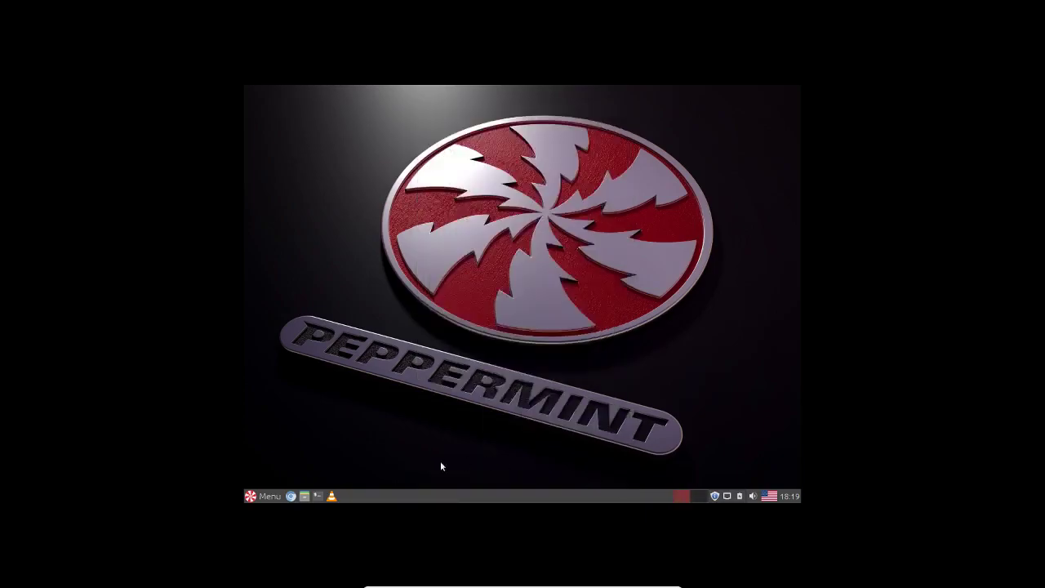
Reboot the Peppermint system from the application menu's logout dialog
click(261, 497)
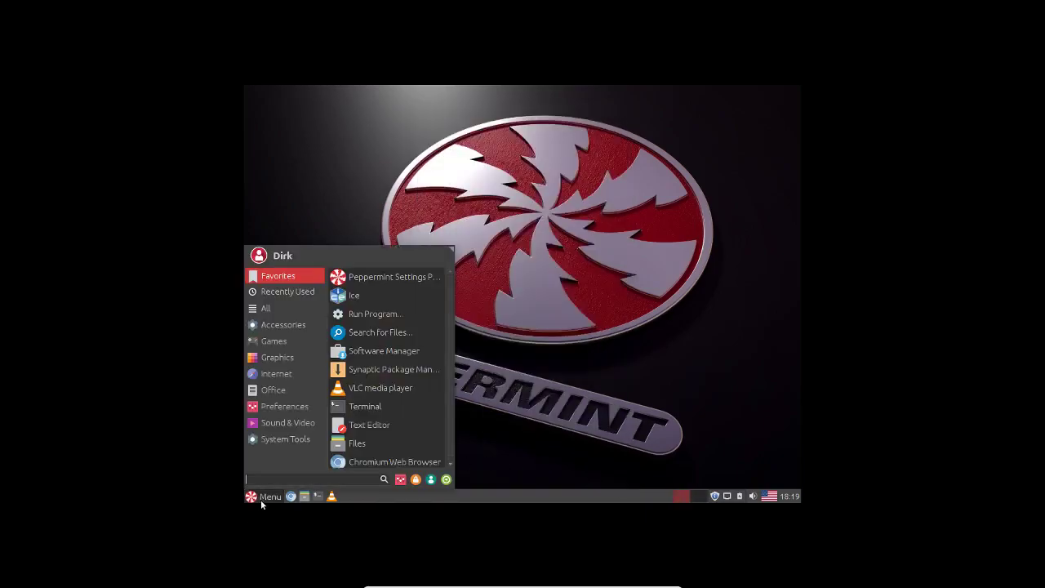
click(458, 485)
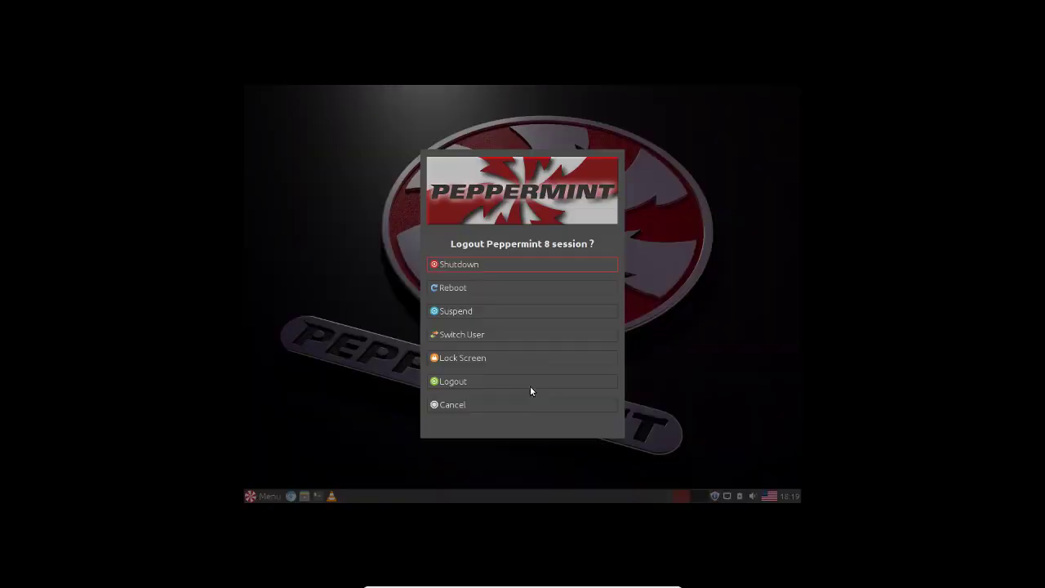
click(478, 288)
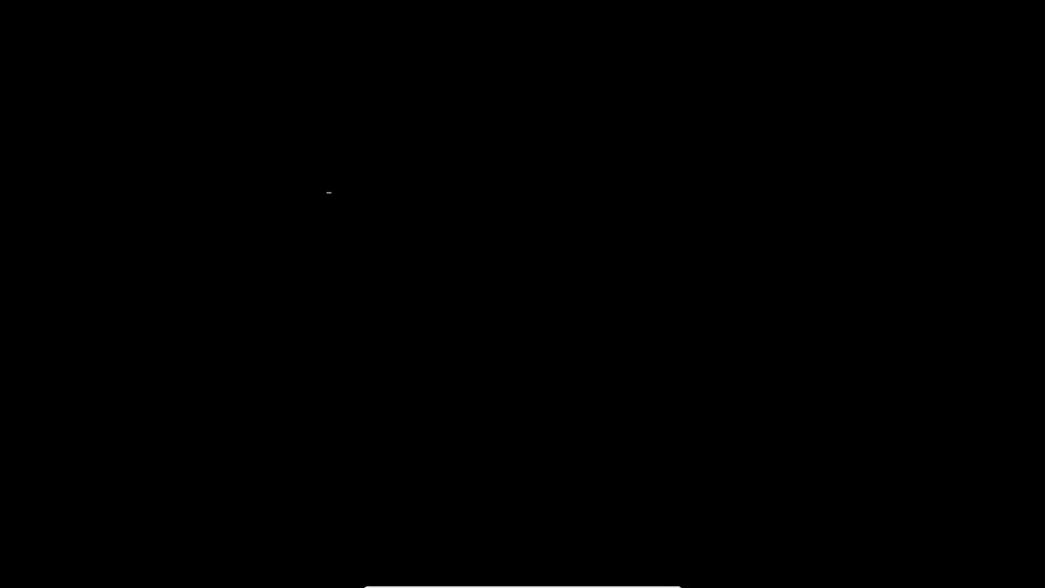
key(F4)
key(F4)
key(F4)
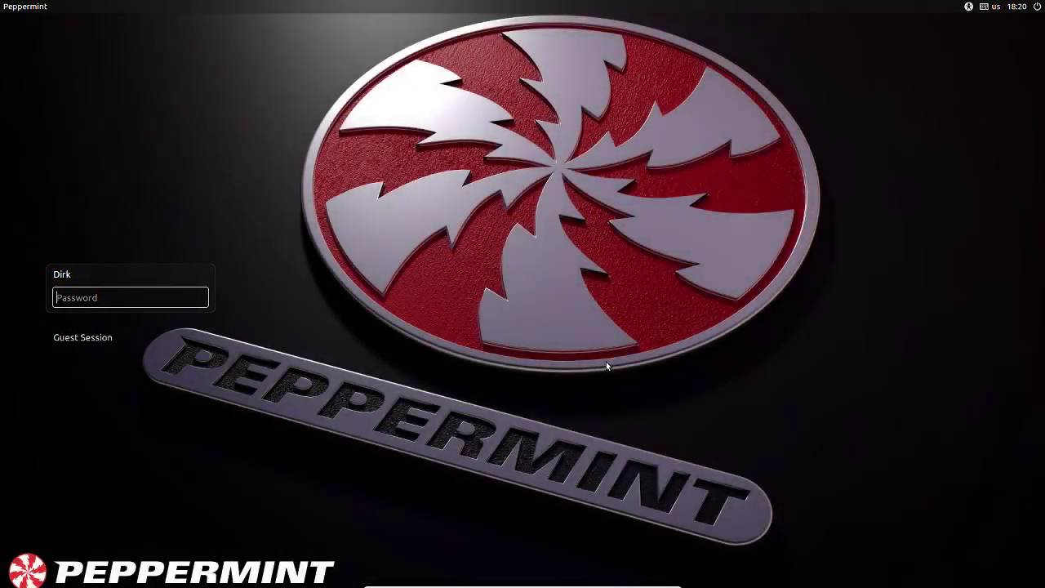
Log in to the desktop with the account password
key(Return)
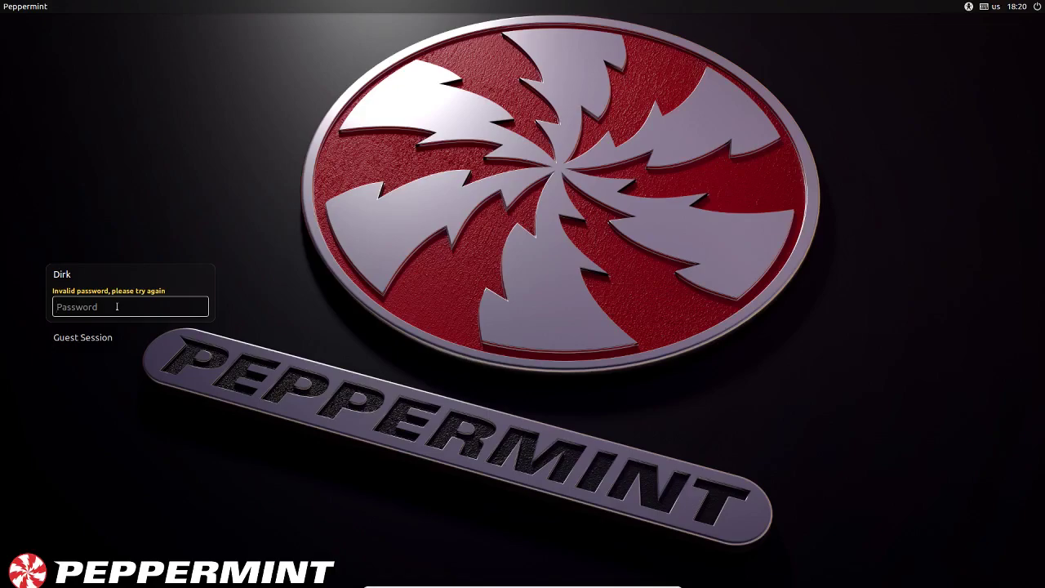
text(••••••••)
key(Return)
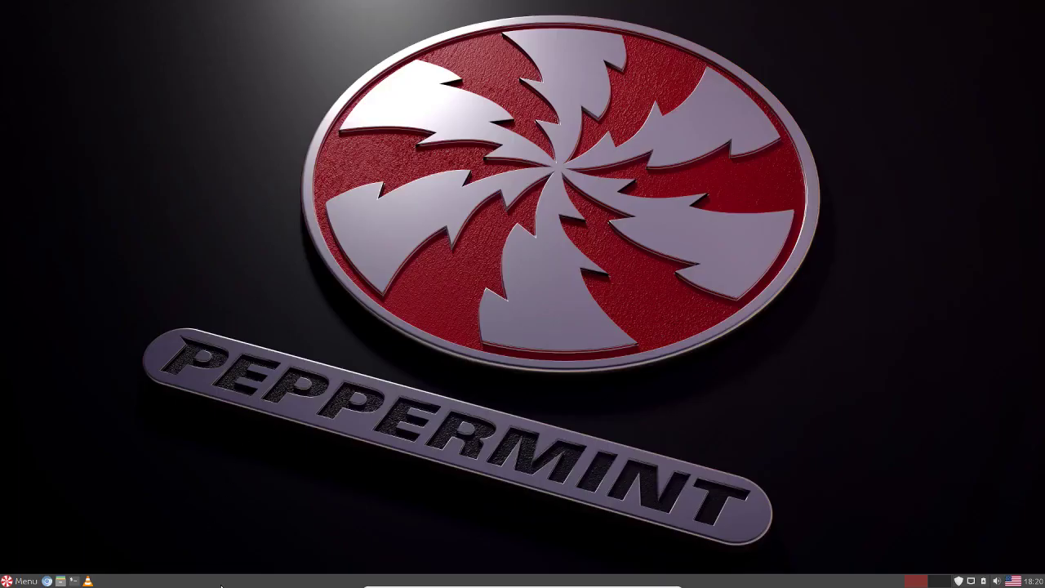
Unlock Panel 1, move it to the upper edge of the desktop, and lock it again
right_click(222, 585)
mouse_move(244, 577)
click(339, 537)
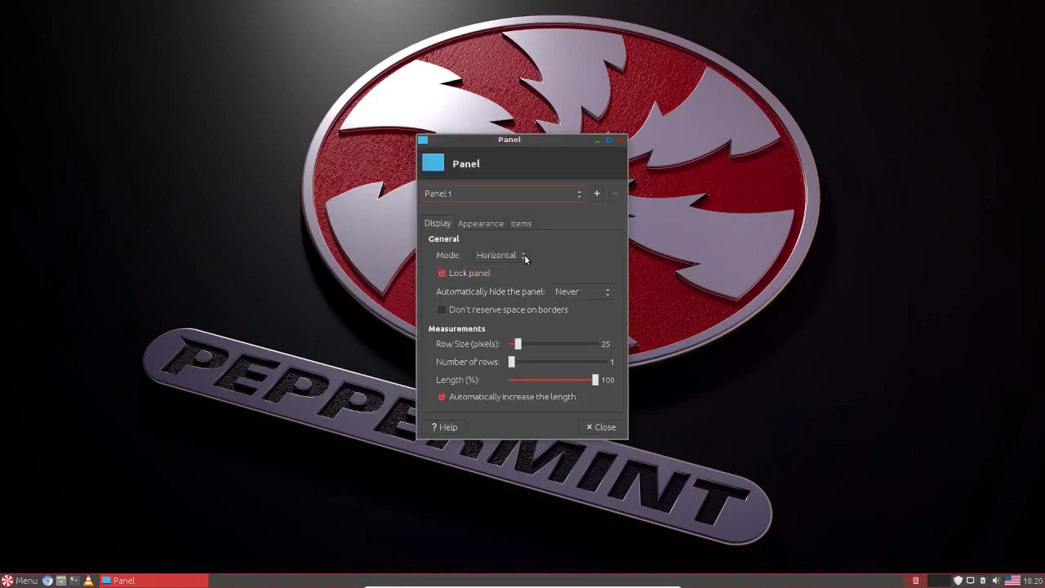
click(466, 273)
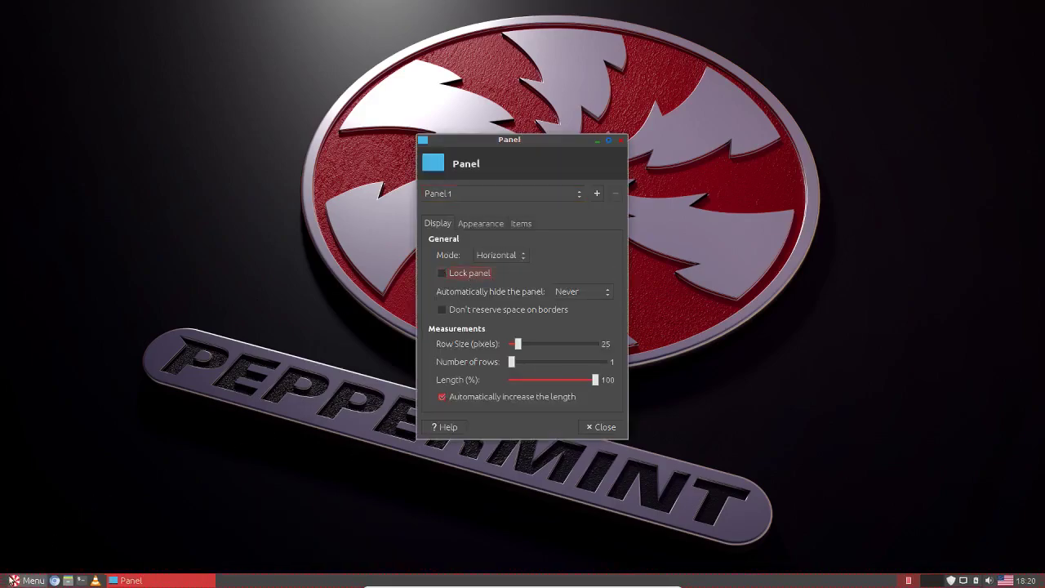
drag(5, 580, 82, 4)
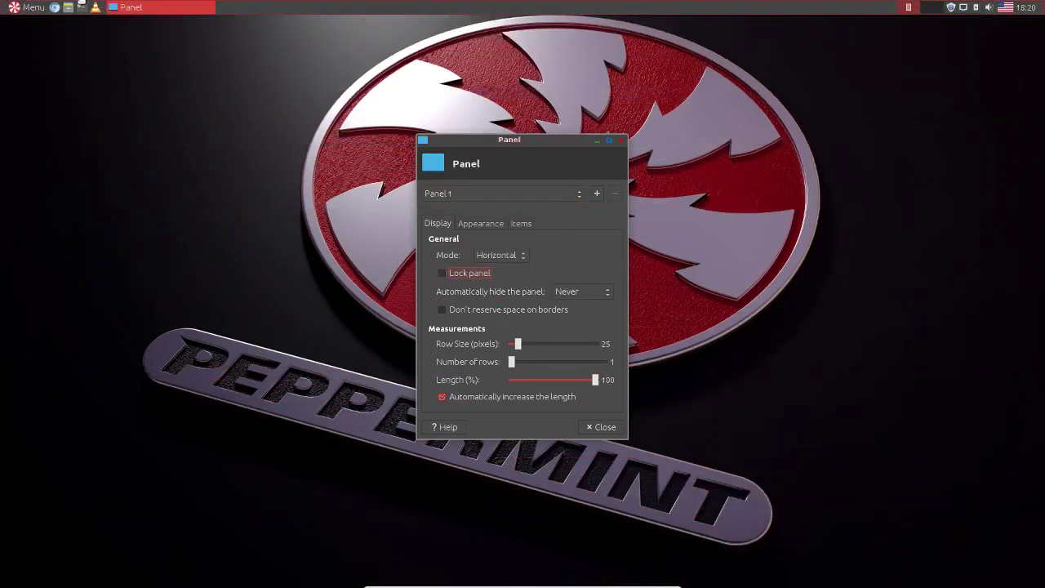
click(466, 274)
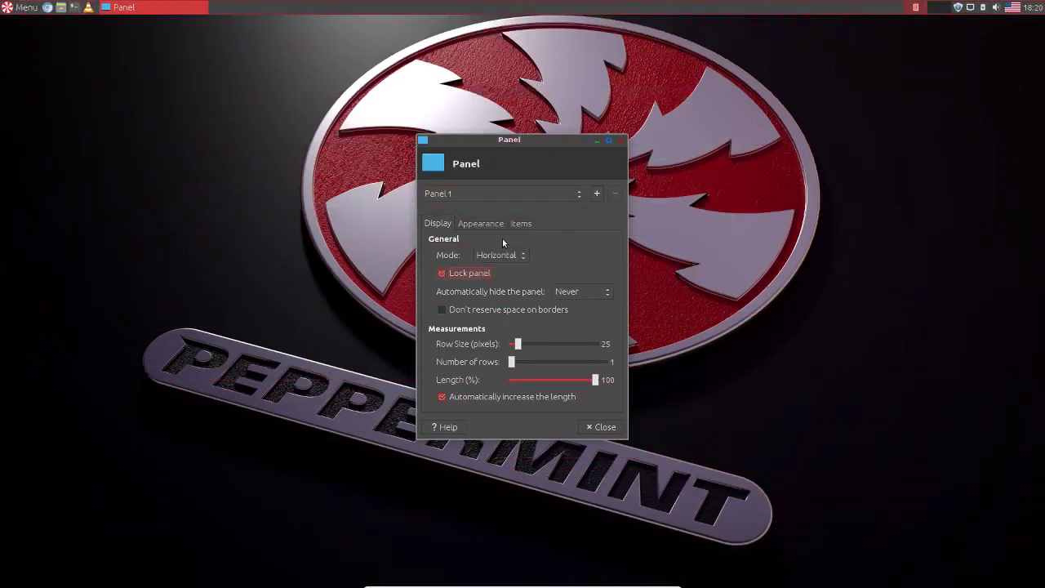
click(605, 428)
Search the application menu for "gp" to check for GParted, and clear the search
click(24, 10)
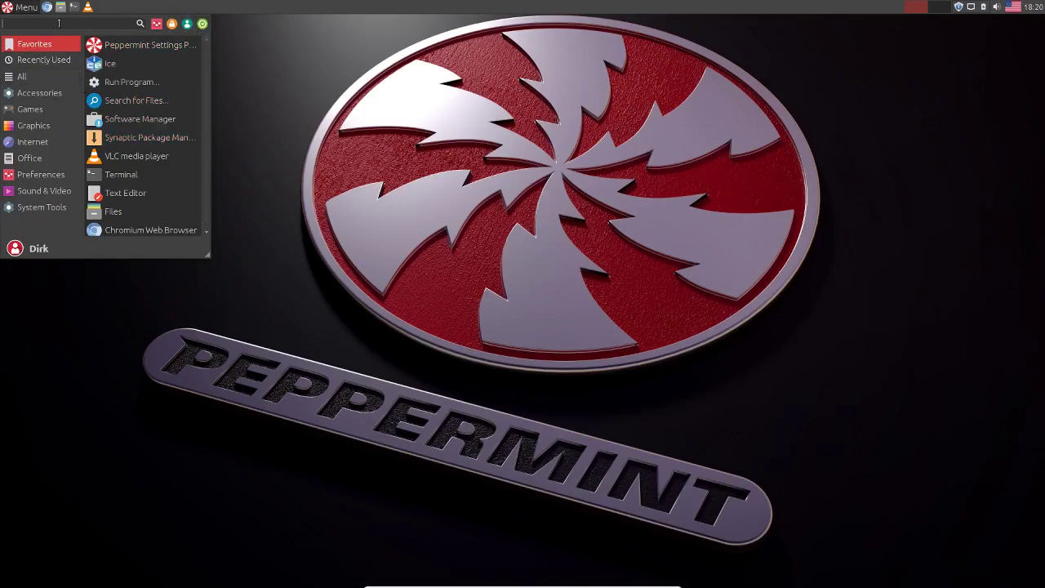
text(gpi)
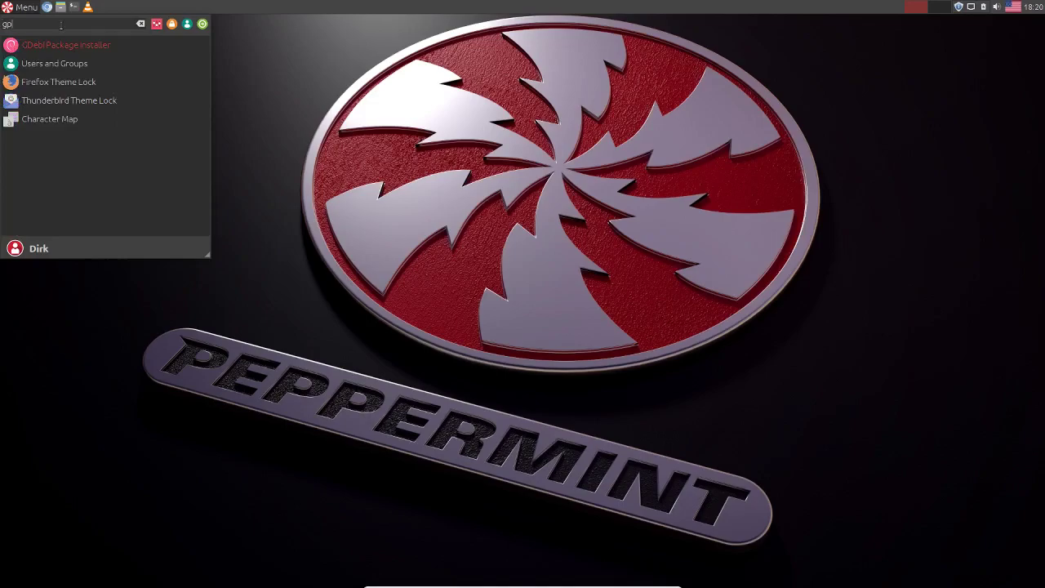
click(141, 23)
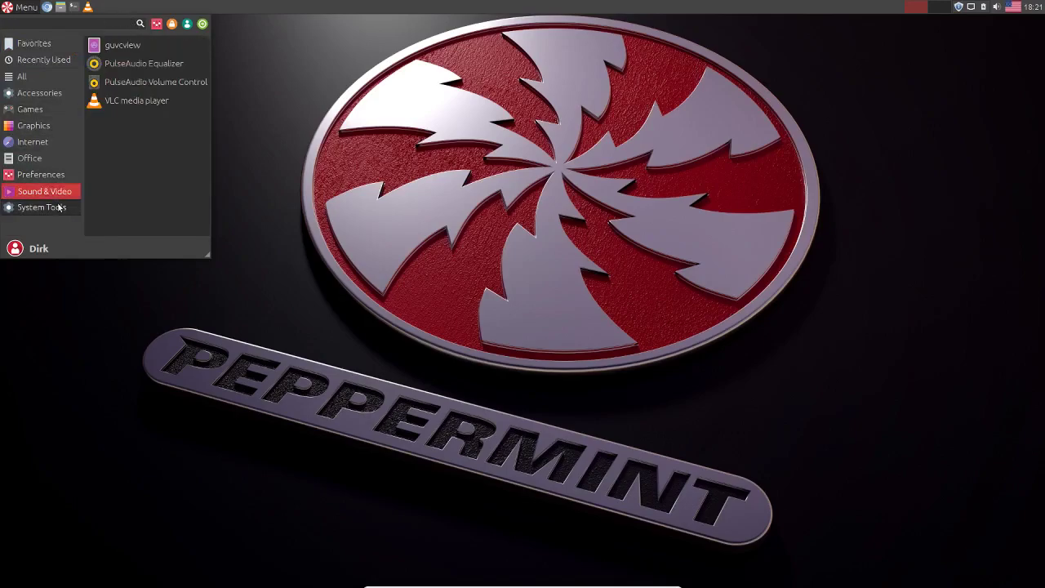
Launch the Synaptic Package Manager from the System Tools category, and authenticate with the account password
mouse_move(51, 208)
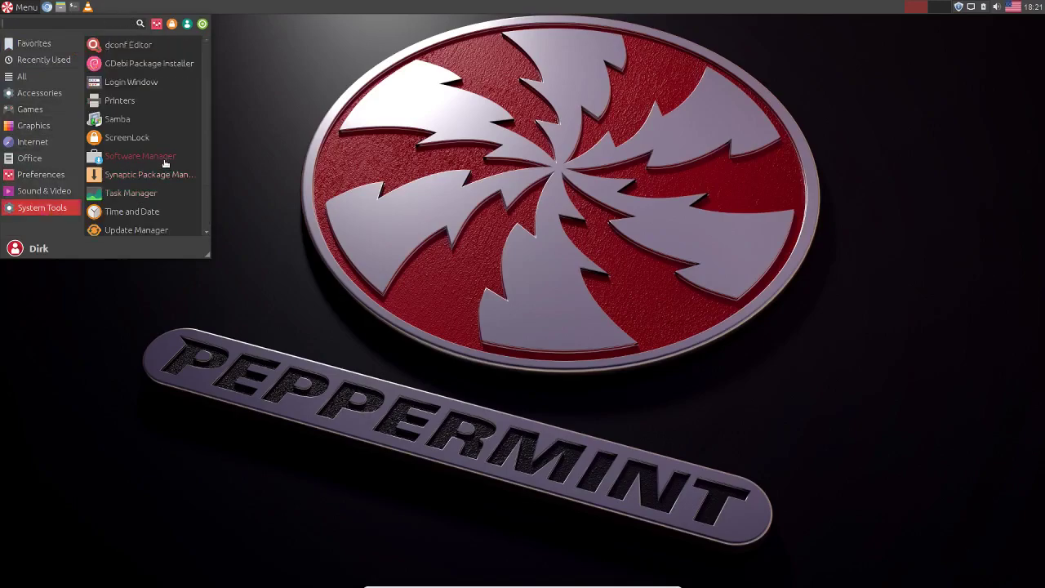
click(144, 176)
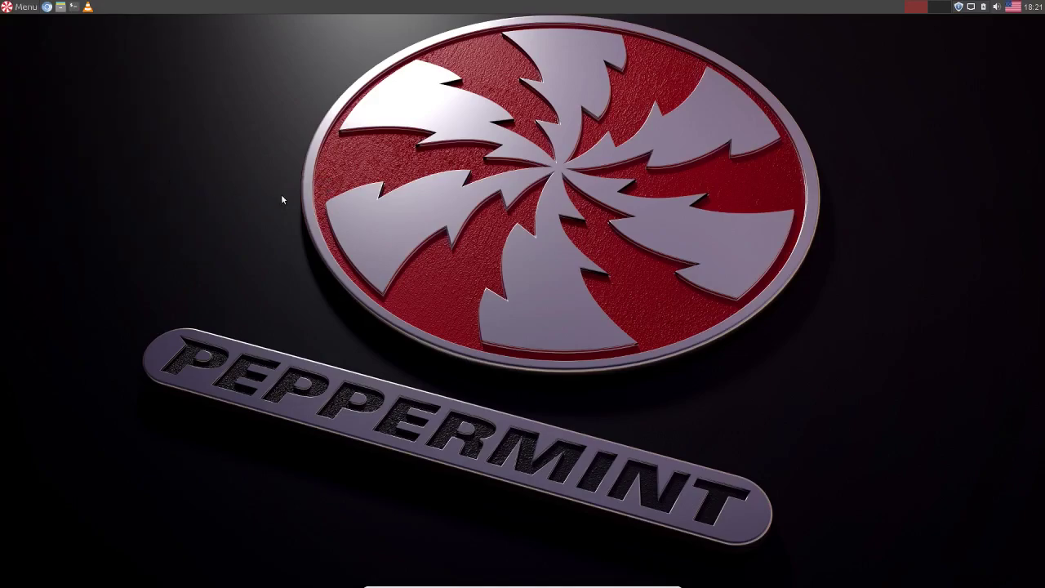
key(shift+Tab)
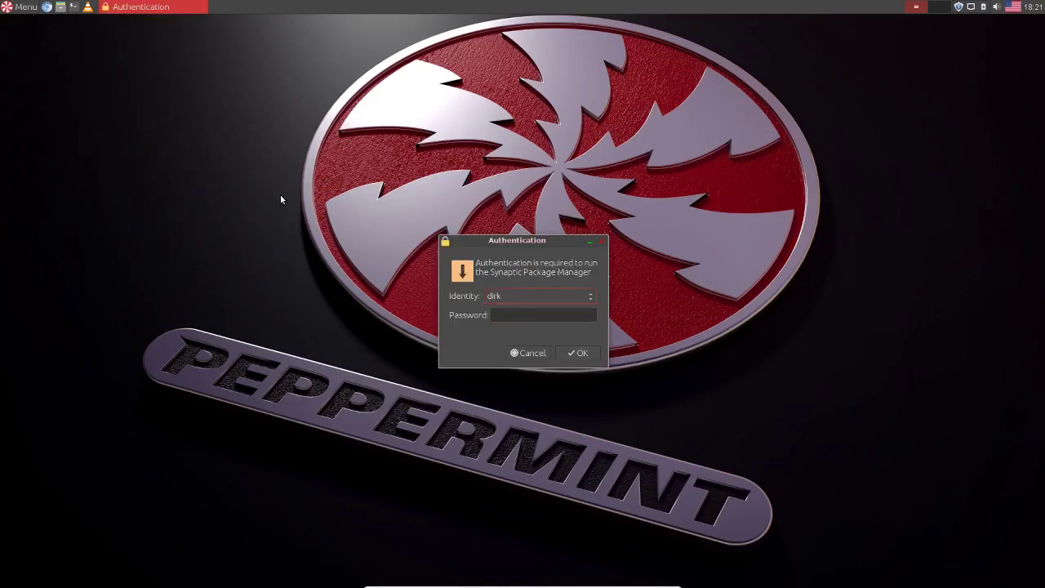
click(514, 315)
key(shift+Tab)
click(521, 314)
key(shift+Tab)
click(551, 313)
text(•••••)
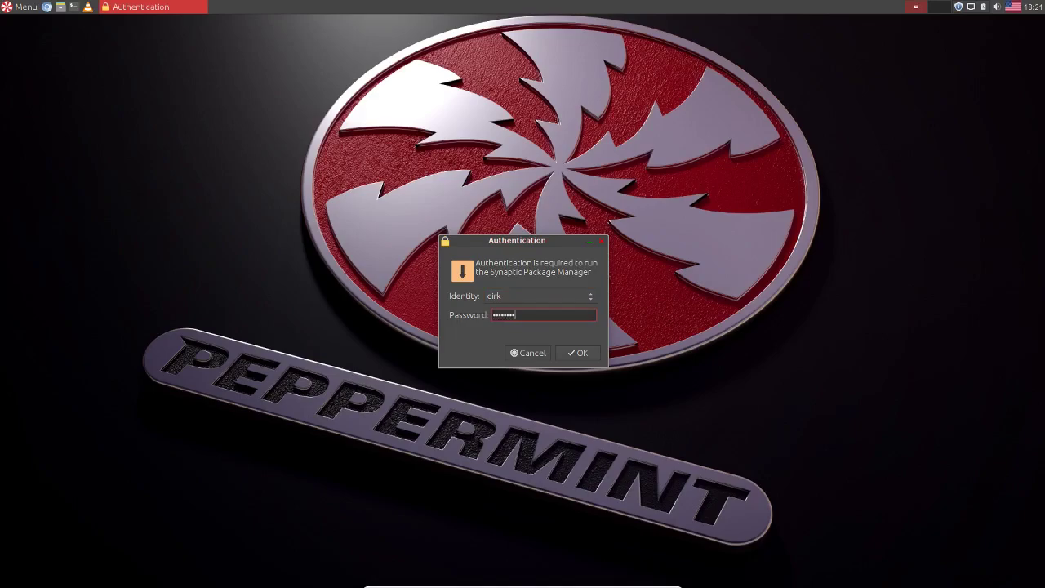
key(Return)
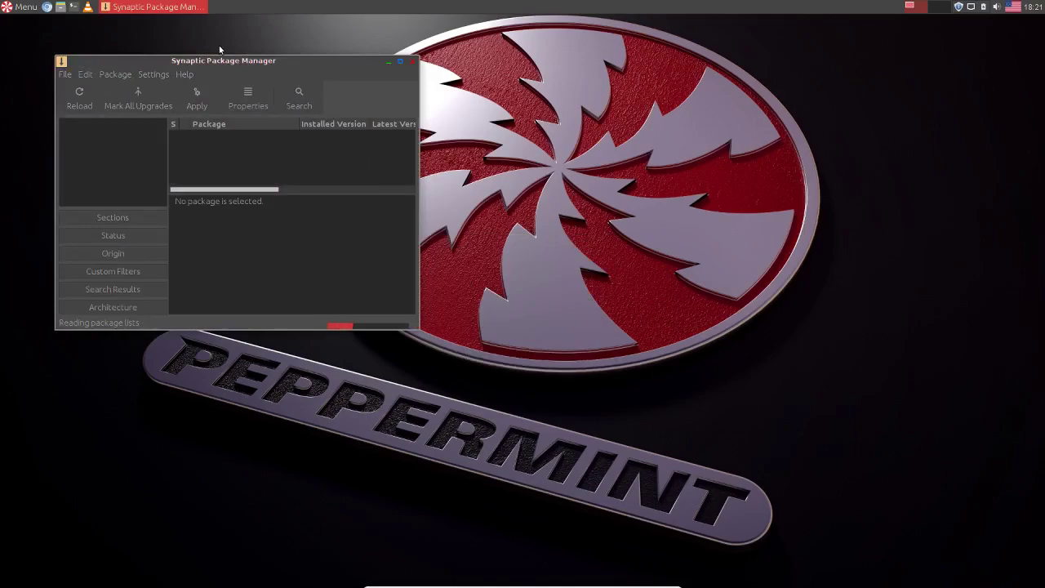
Move the Synaptic window to the upper-right corner of the desktop, and dismiss the Quick Introduction
drag(225, 62, 849, 22)
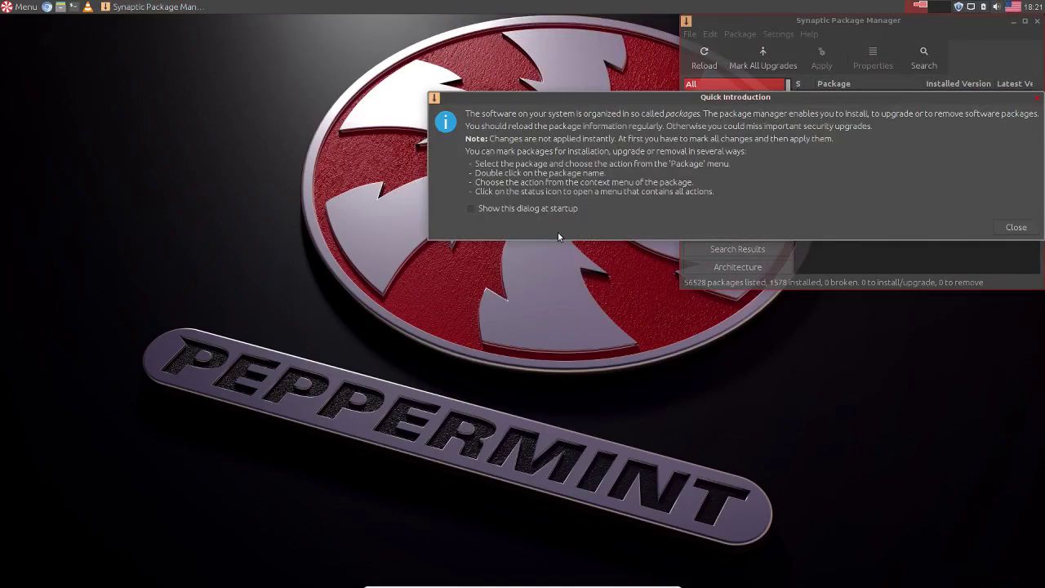
click(1018, 228)
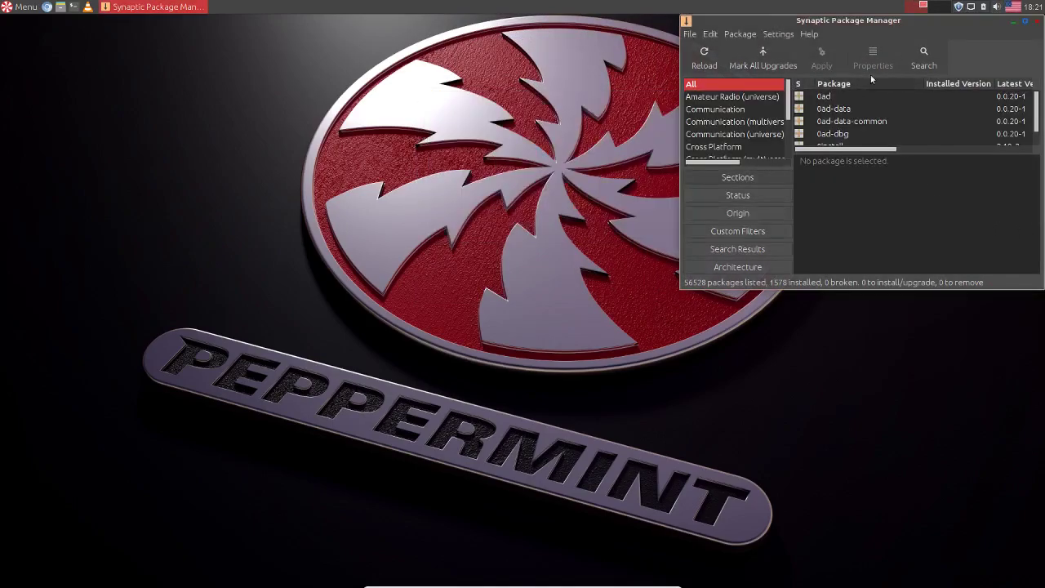
Search the packages for gparted and mark it for installation, accepting the additional required changes
click(918, 67)
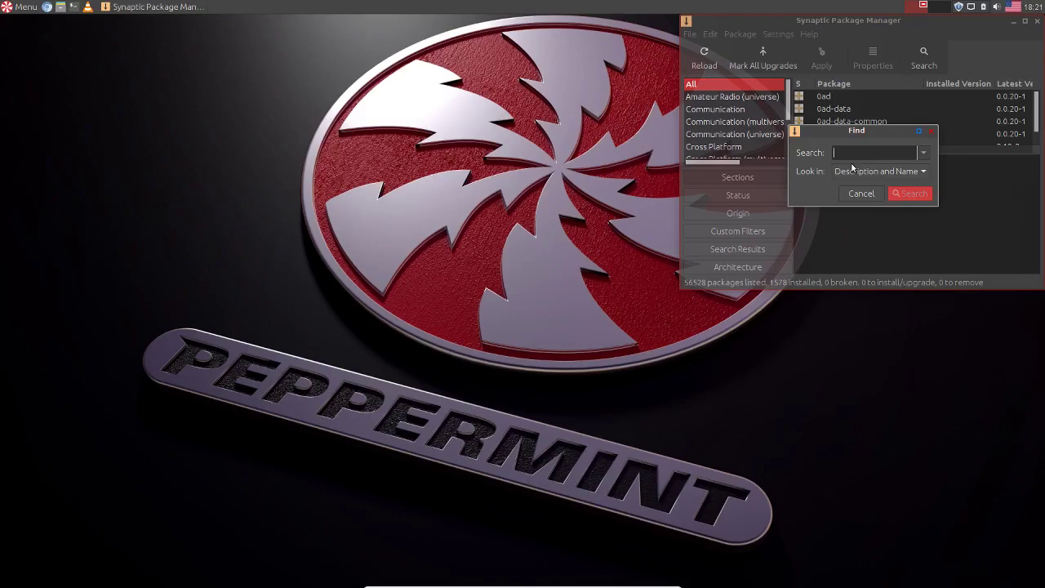
text(gparted)
key(Return)
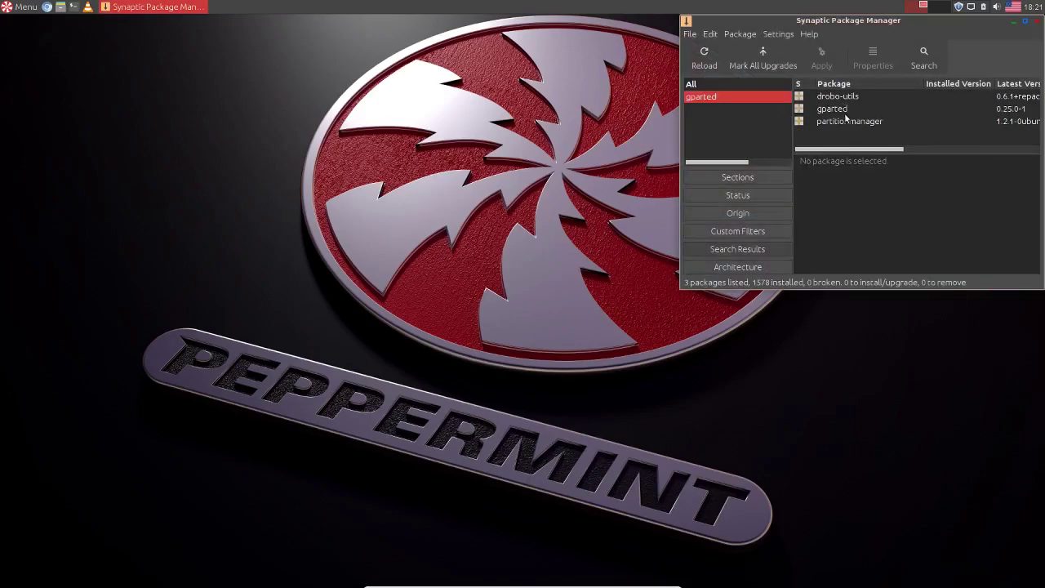
right_click(846, 116)
click(880, 134)
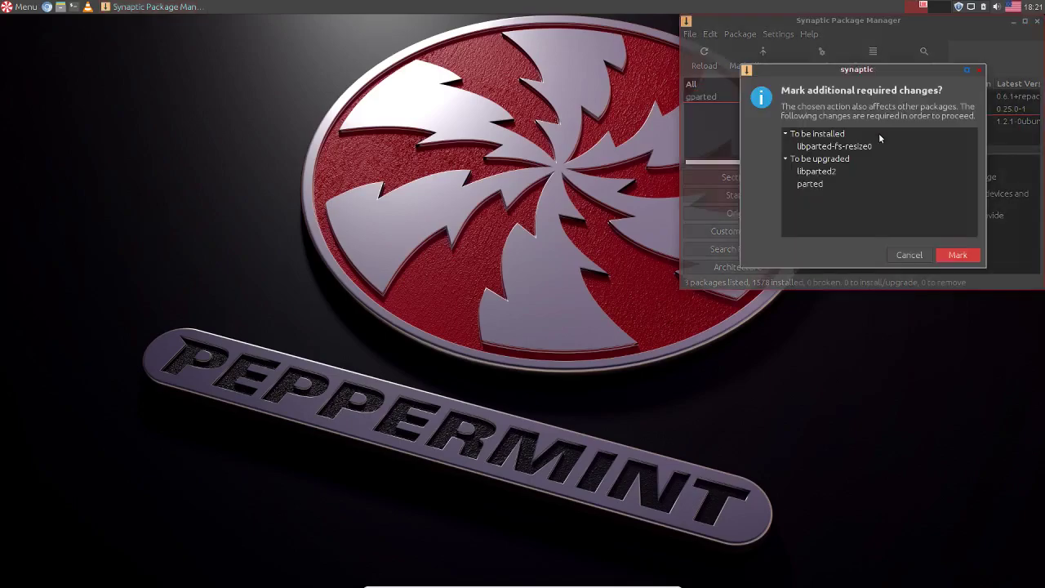
click(954, 258)
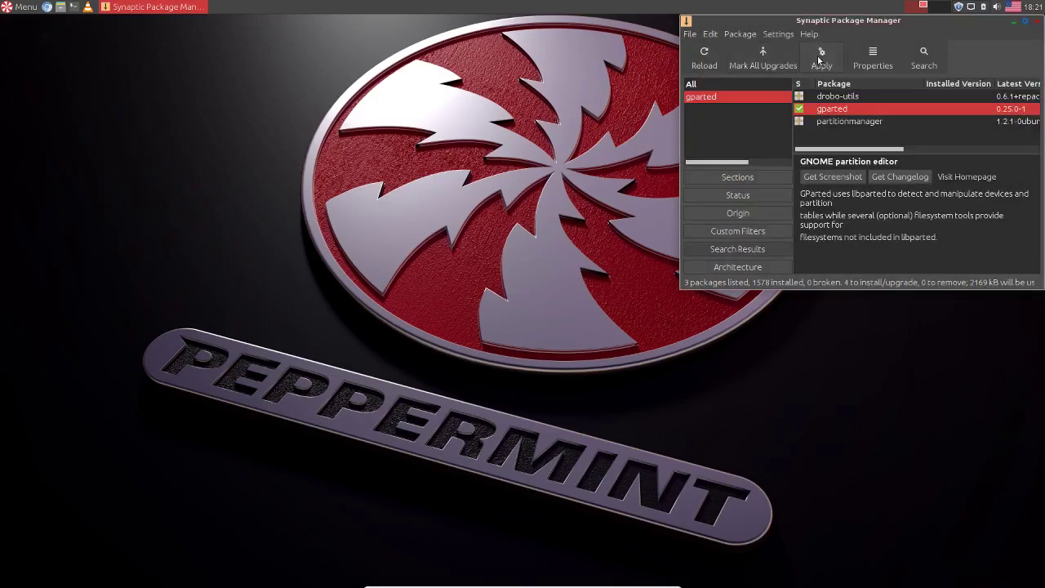
Apply the marked changes to install gparted, with the progress dialog set to close automatically after success
click(821, 59)
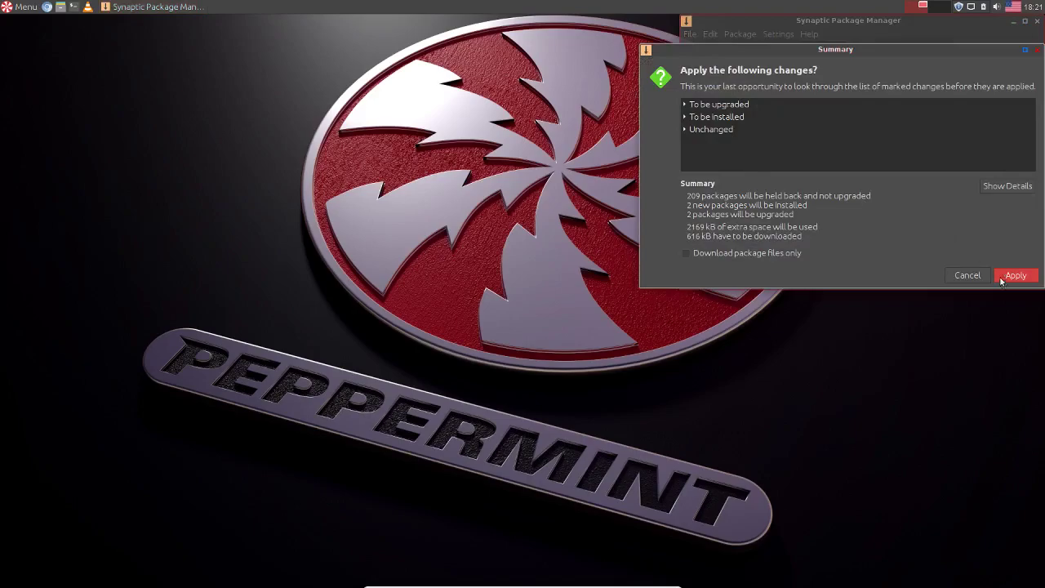
click(1002, 278)
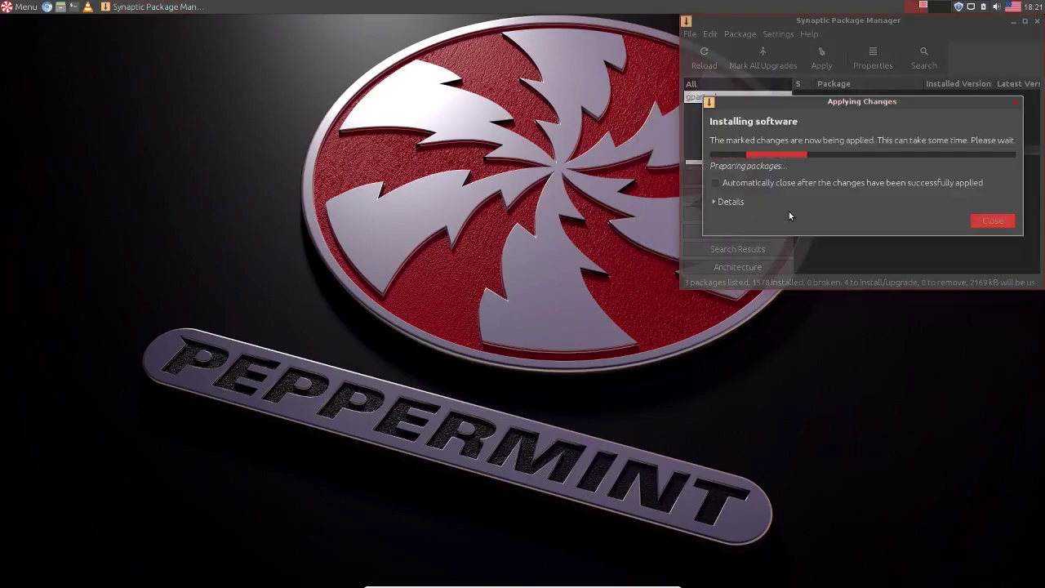
click(741, 185)
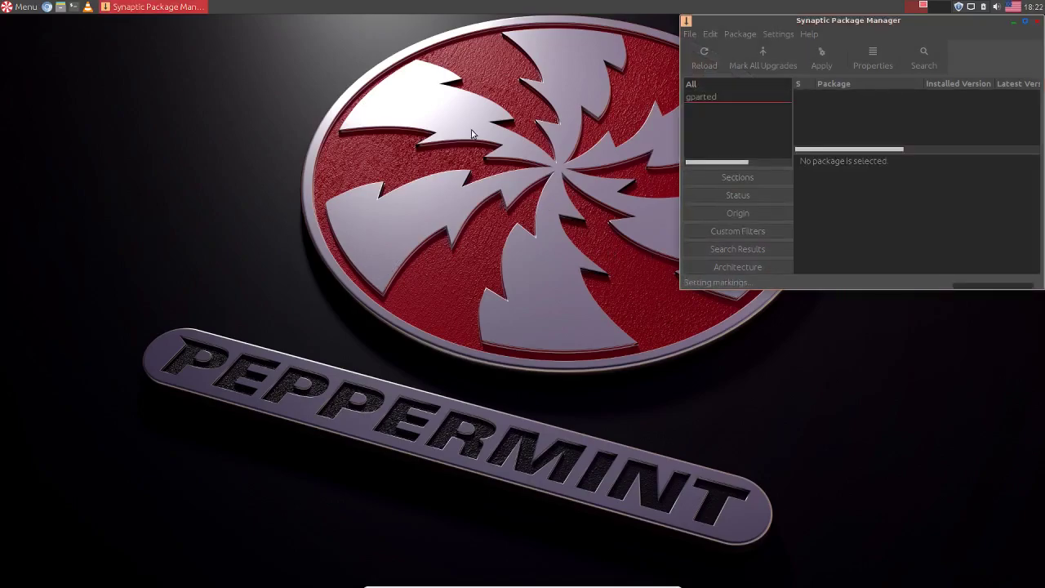
Close the Synaptic Package Manager
click(972, 6)
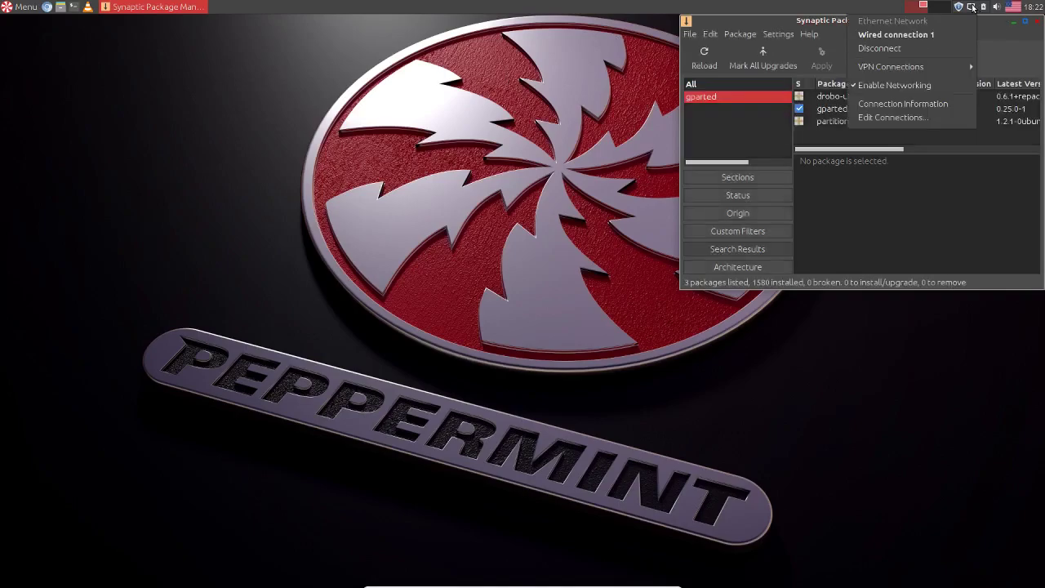
click(972, 6)
click(1035, 22)
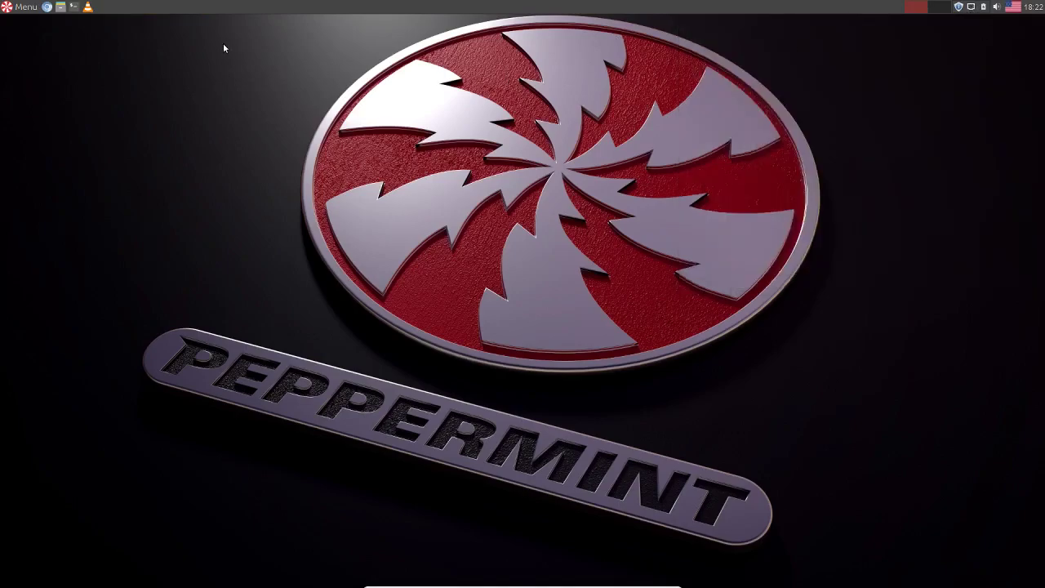
Find GParted in the application menu with "gp", launch it, and authenticate with the account password
click(25, 8)
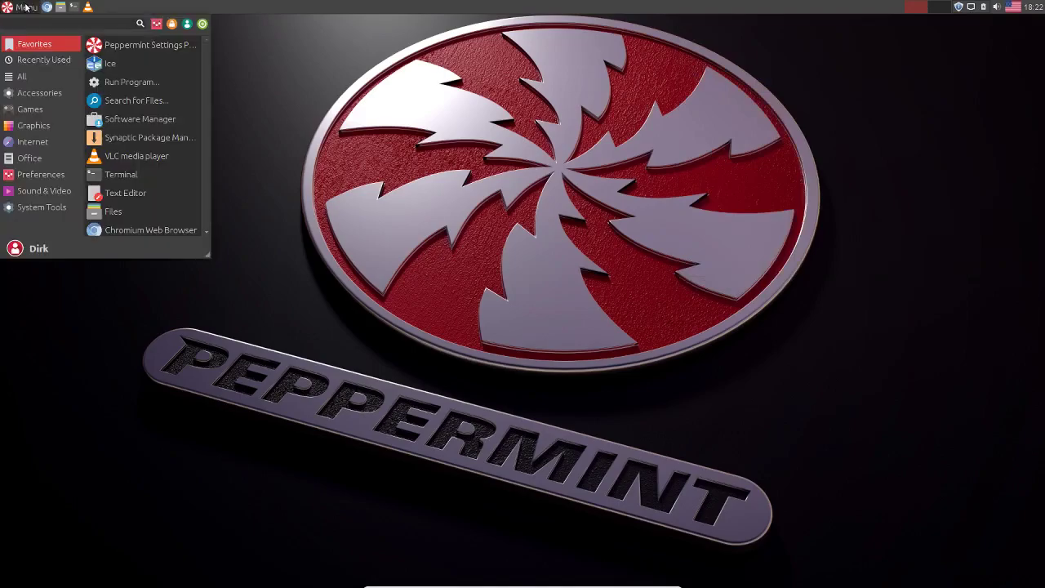
text(gp)
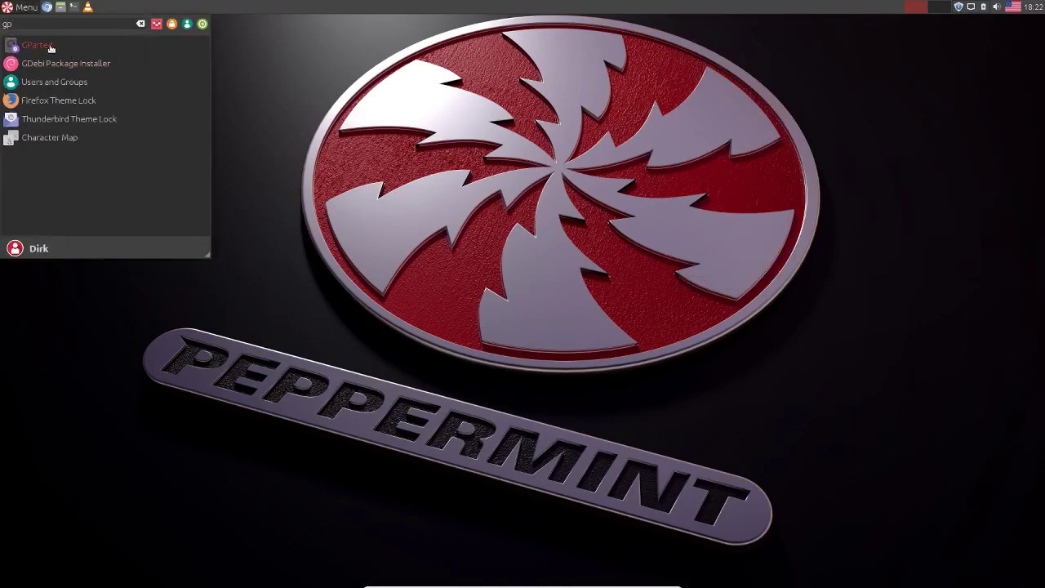
click(51, 49)
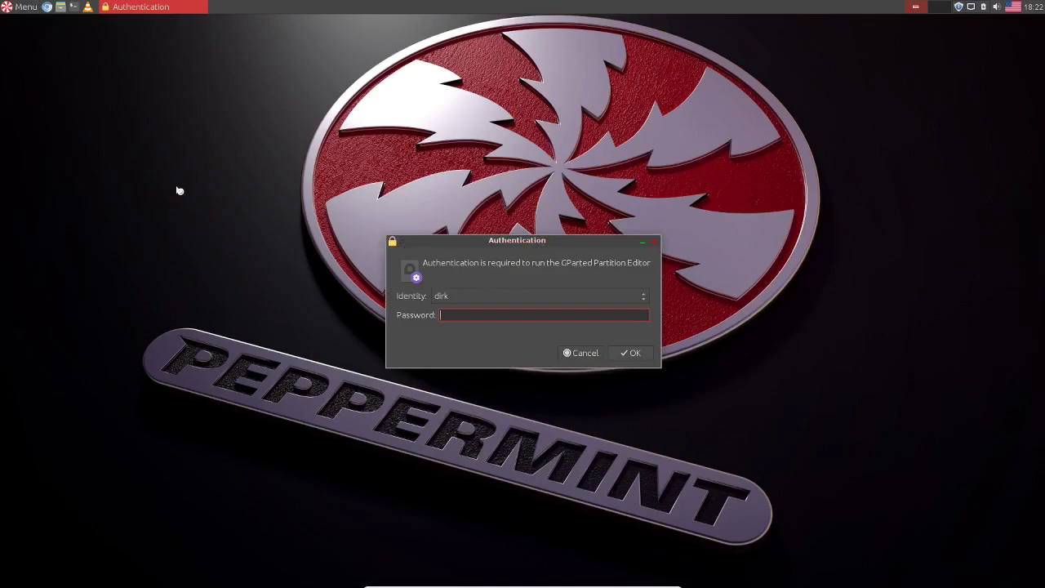
key(shift+Tab)
key(space)
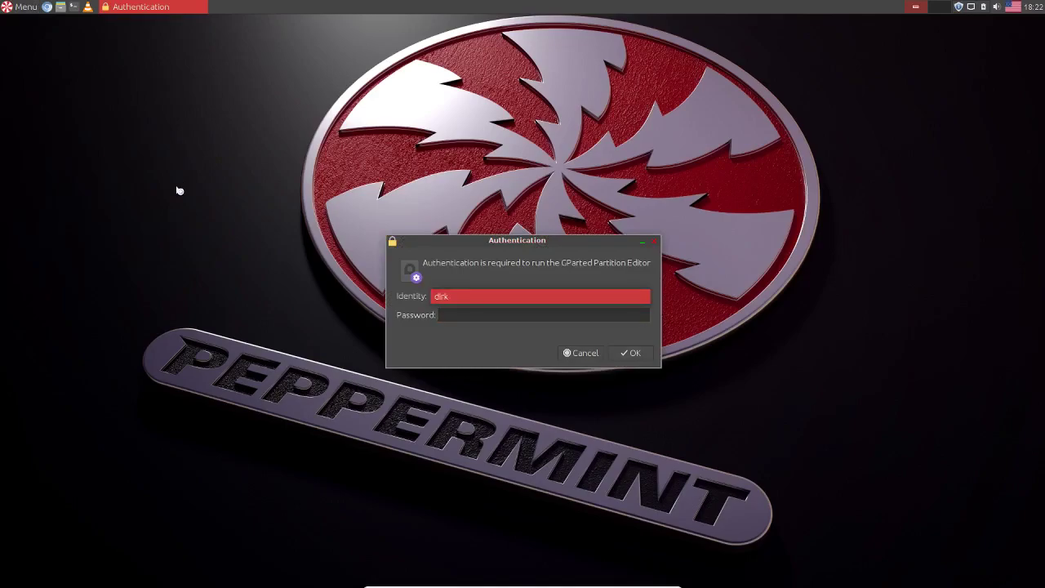
click(470, 315)
click(469, 314)
text(***)
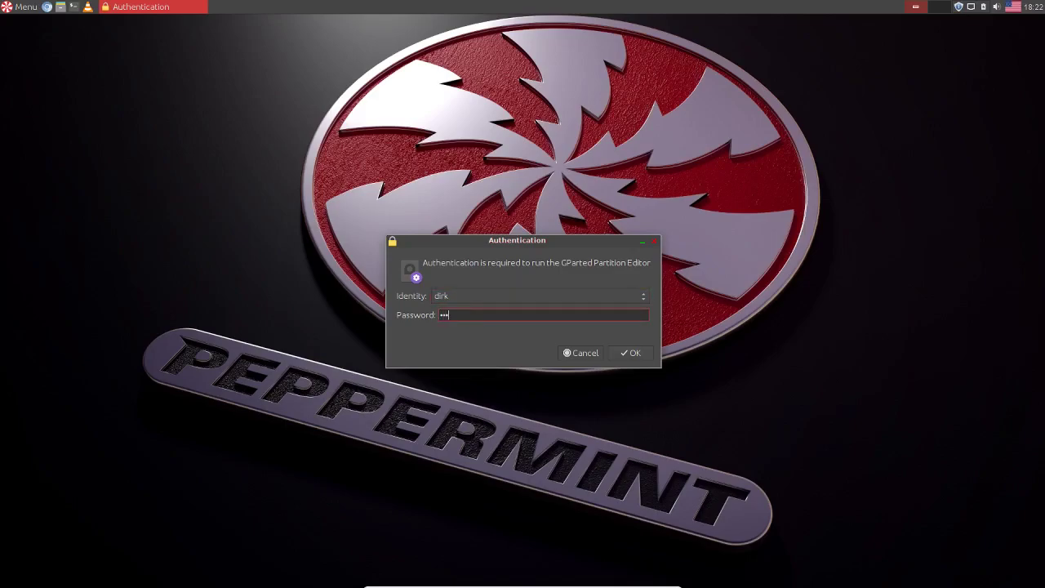
text(****)
key(Return)
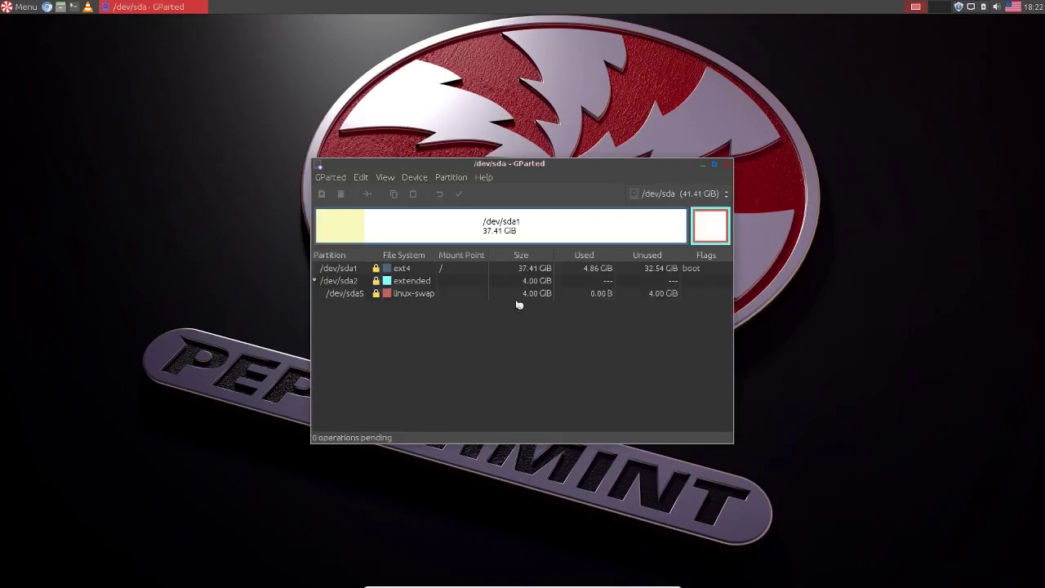
Examine the /dev/sda1, /dev/sda2 and /dev/sda5 partitions in GParted, and close the program
click(432, 282)
click(448, 270)
click(448, 282)
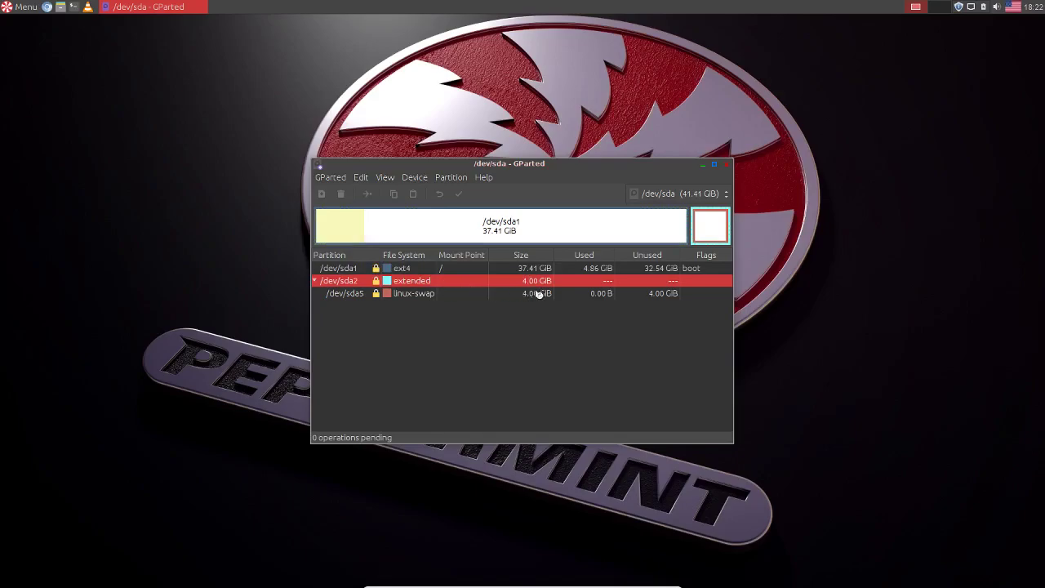
click(461, 293)
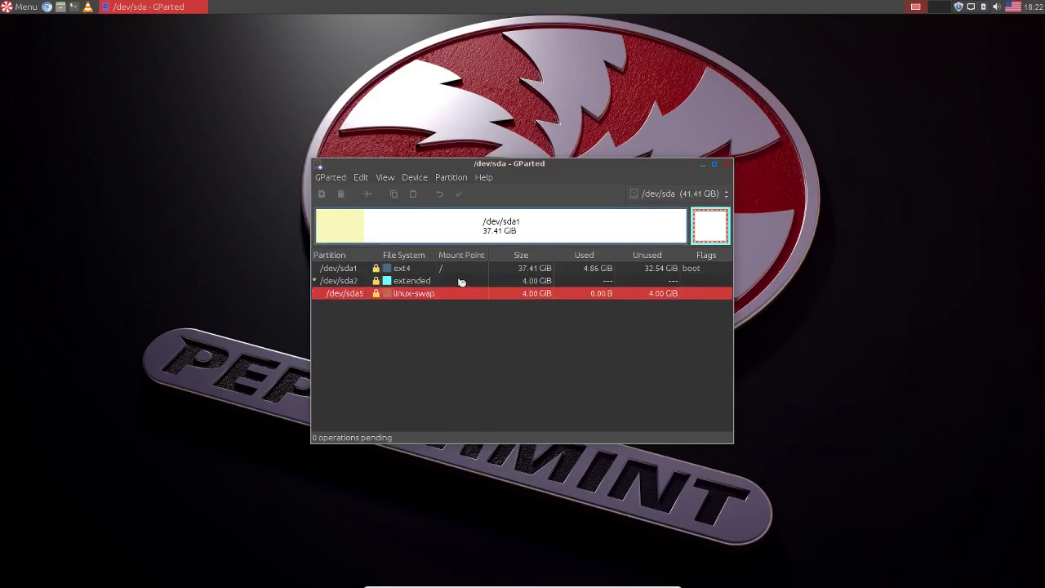
click(460, 273)
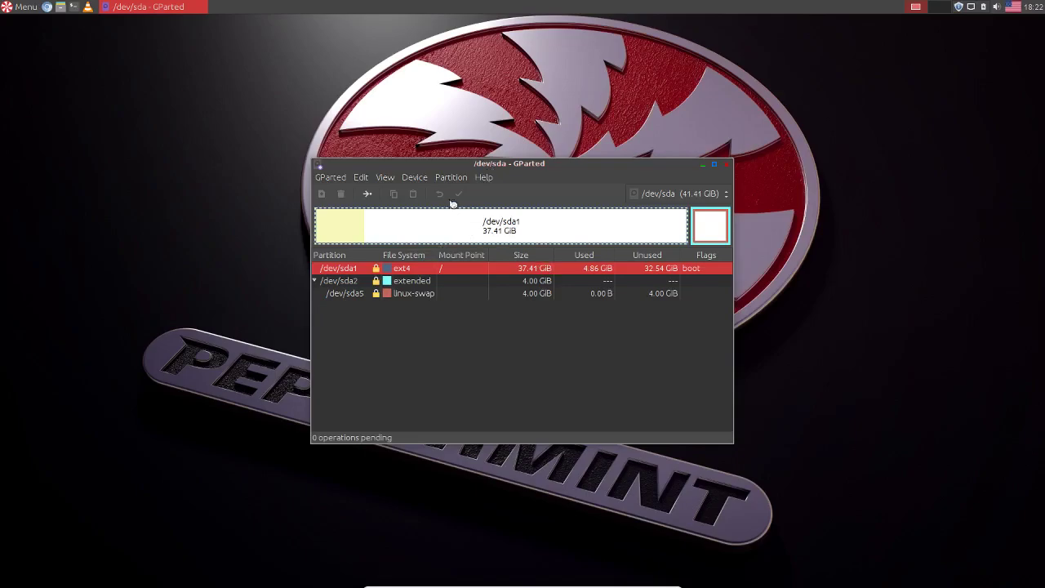
drag(484, 164, 796, 20)
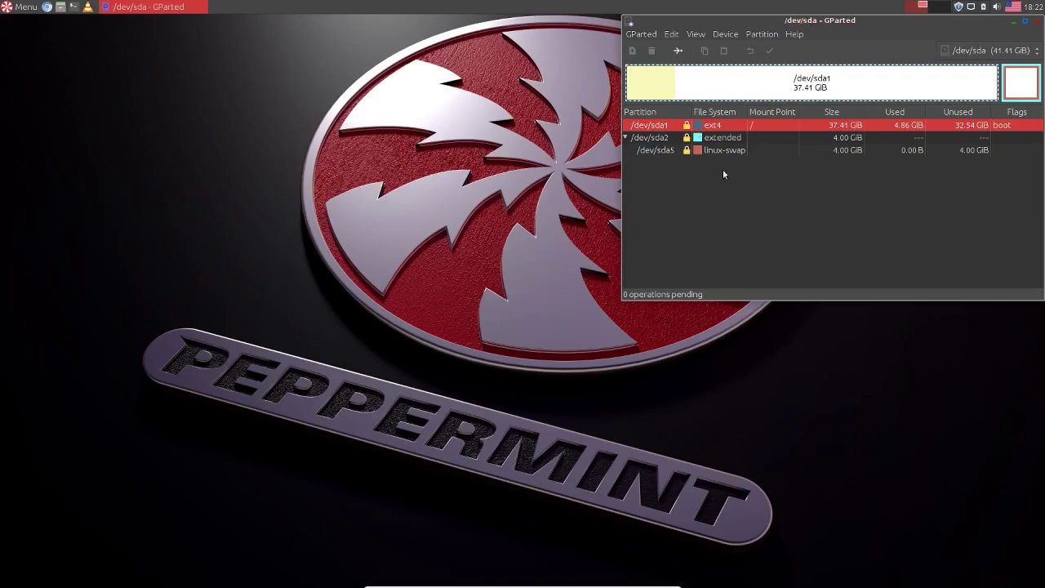
click(736, 140)
click(742, 150)
click(740, 139)
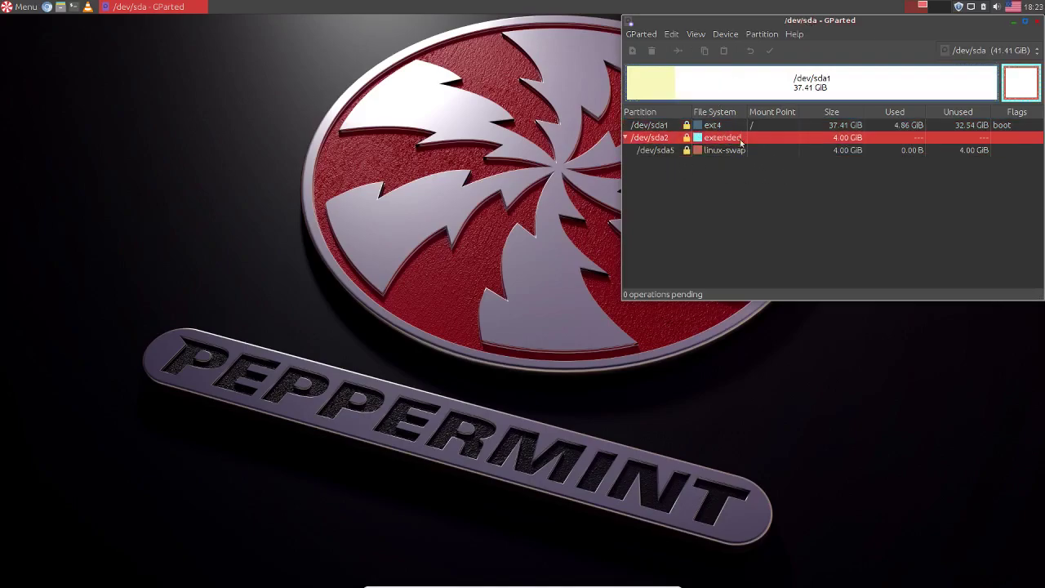
click(746, 127)
click(737, 140)
click(726, 127)
click(731, 139)
click(728, 126)
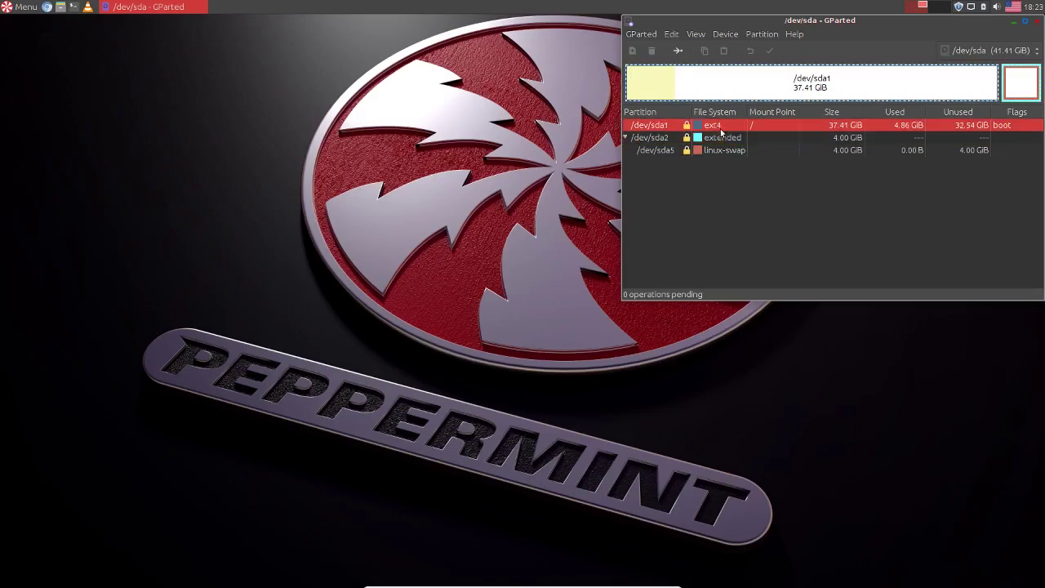
click(733, 150)
click(731, 139)
click(727, 128)
click(1038, 25)
Try to run htop in a terminal, and close the terminal and the VBOXADDITIONS window
click(73, 8)
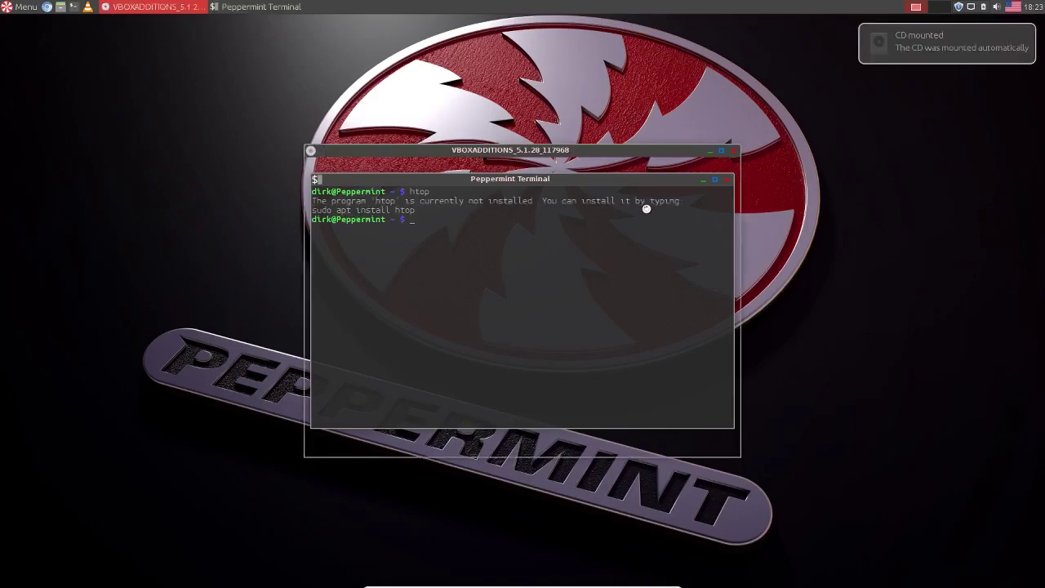
click(732, 151)
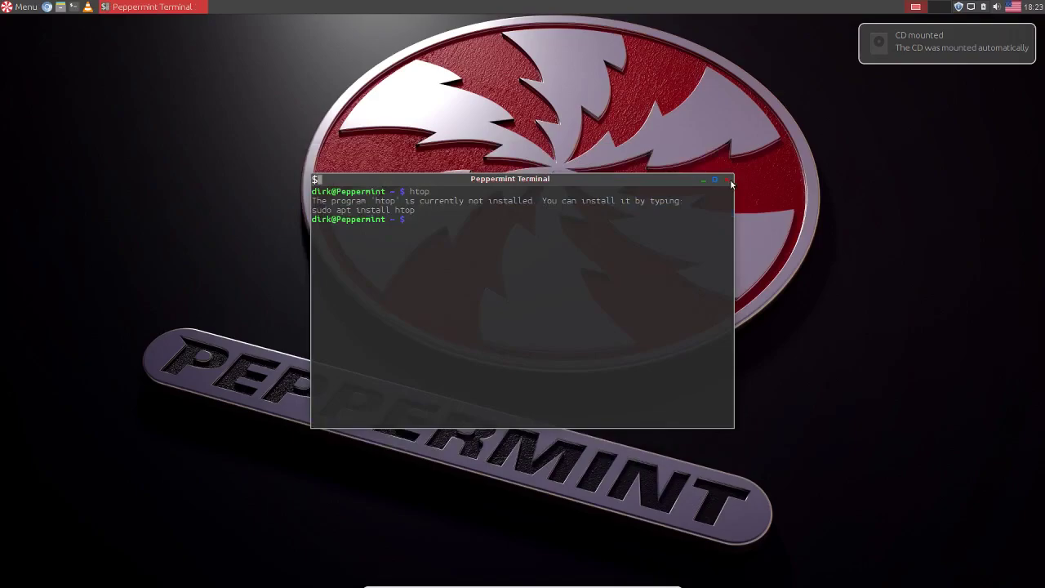
click(728, 180)
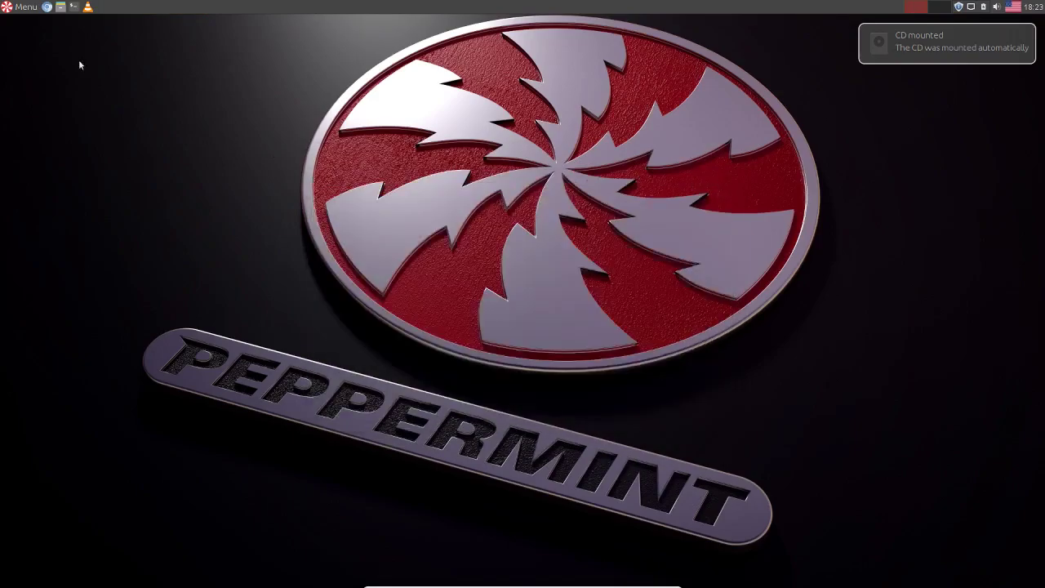
Launch the Synaptic Package Manager from the application menu and authenticate with the account password
click(26, 8)
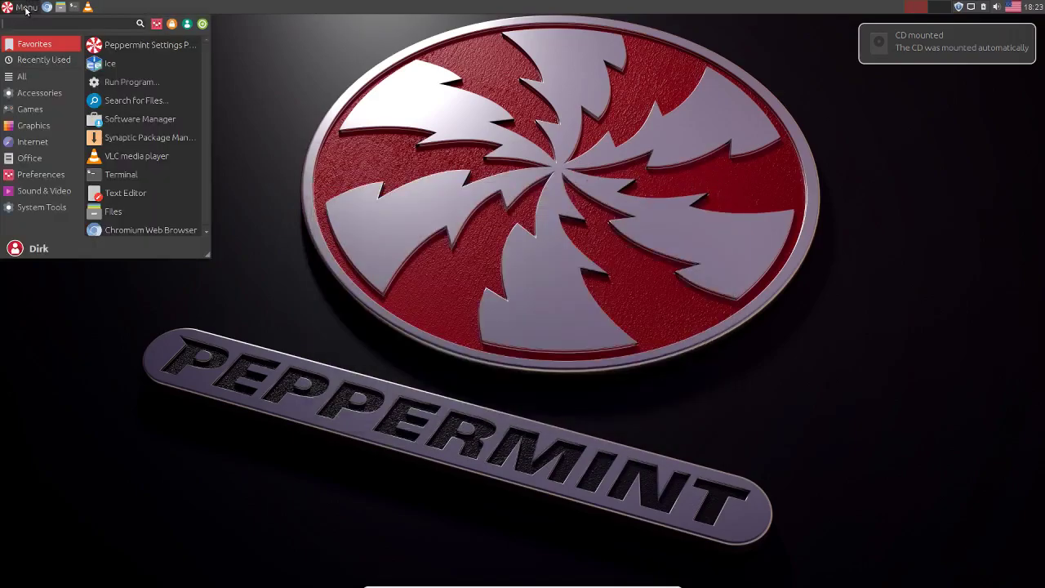
click(134, 137)
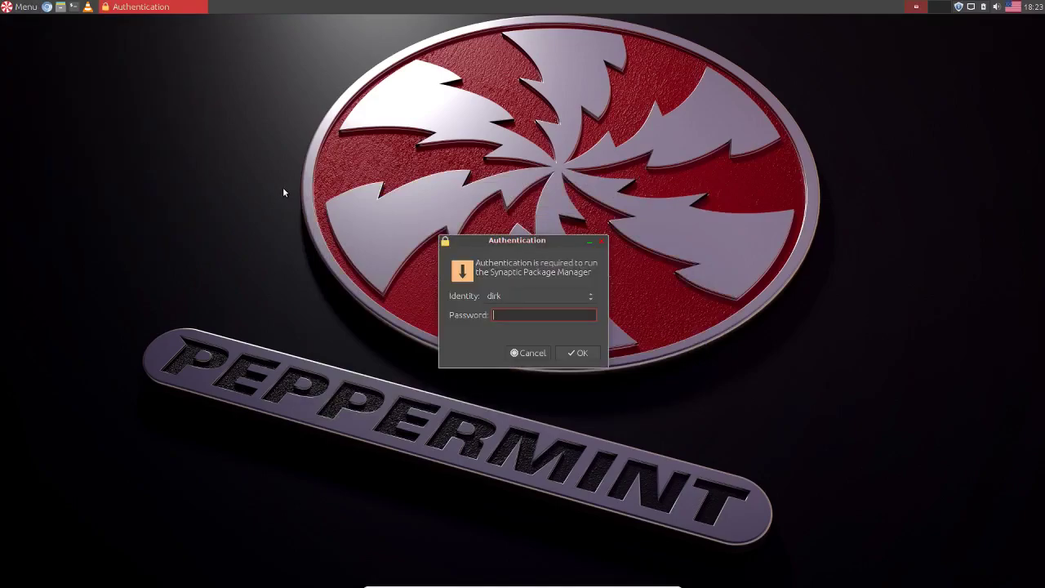
key(shift+Tab)
key(space)
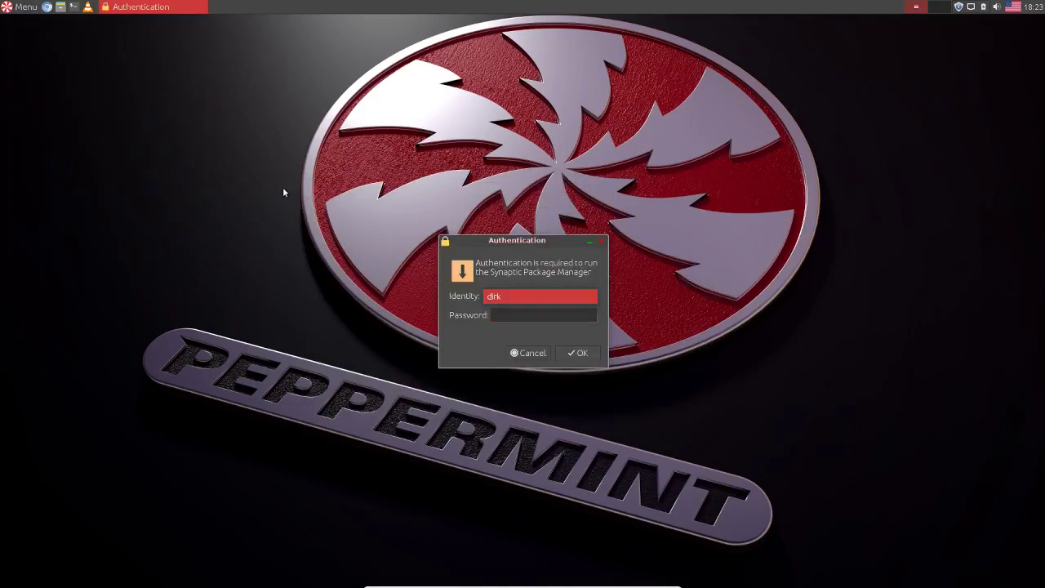
click(535, 314)
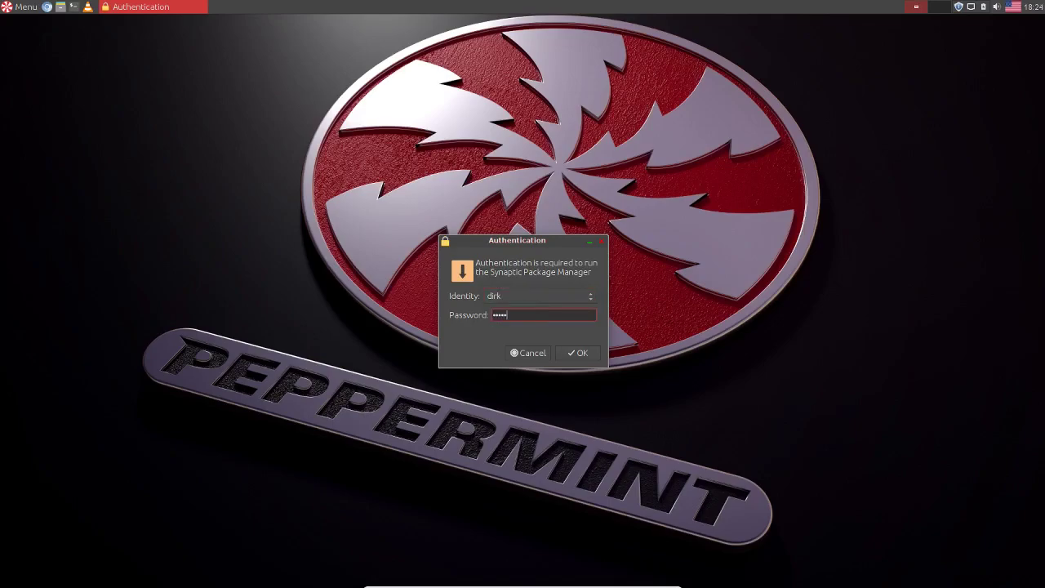
key(Return)
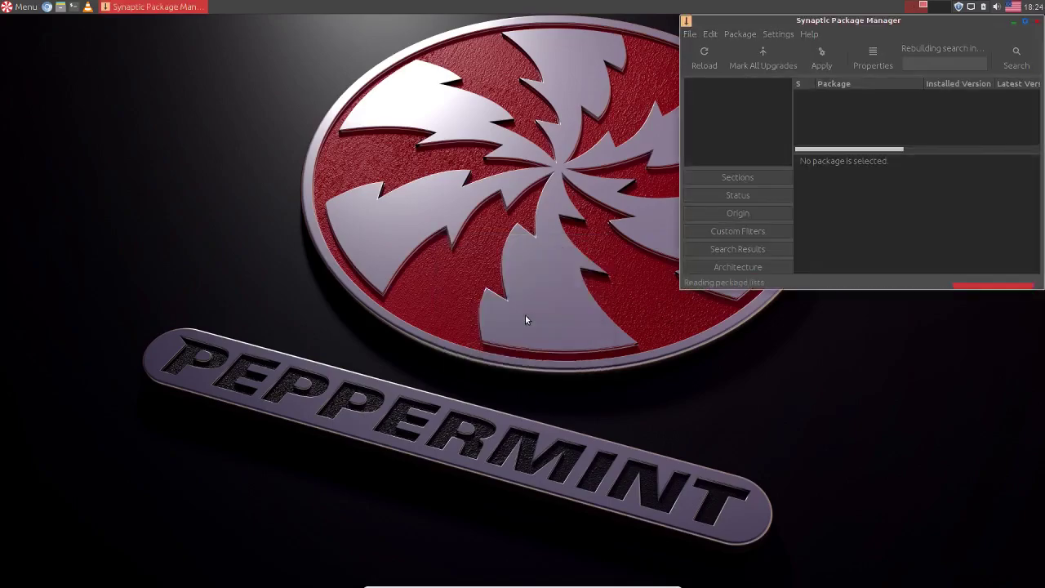
Dismiss the Find dialog and filter the package list for "htop" with the quick search
click(1016, 65)
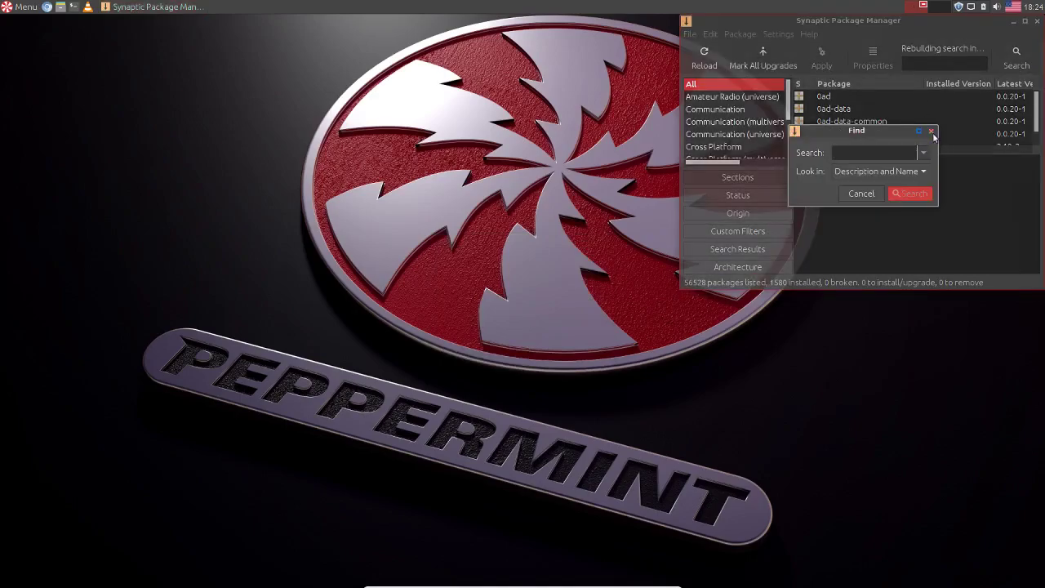
key(Escape)
click(927, 65)
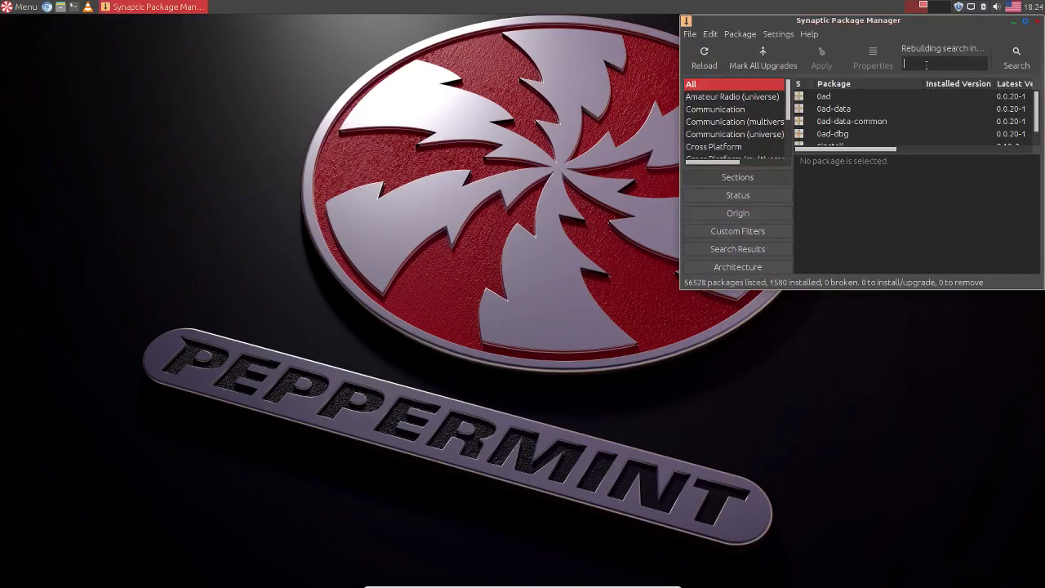
text(htop)
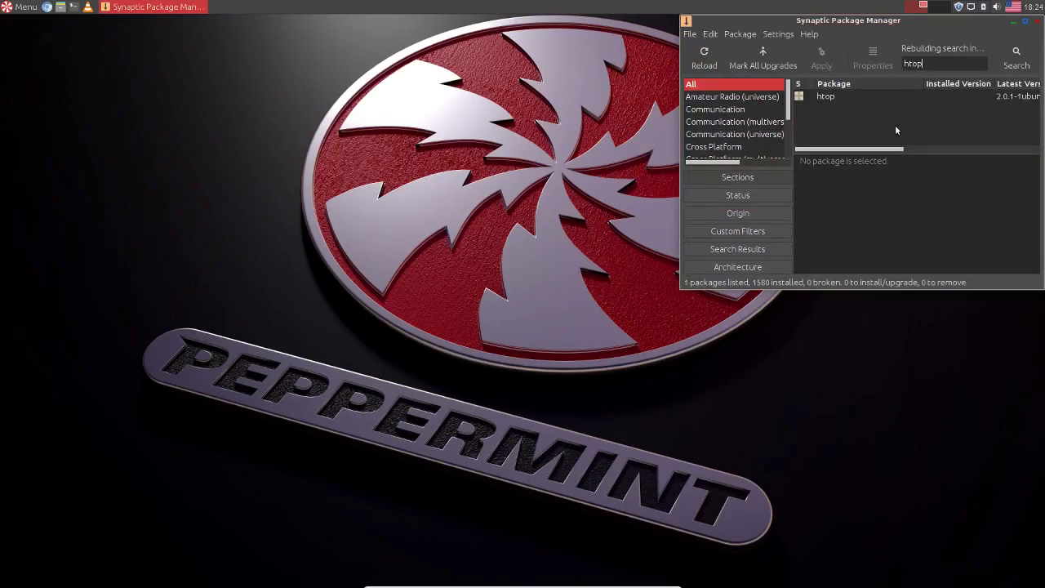
Mark the htop package for installation and apply the changes
right_click(846, 96)
click(780, 70)
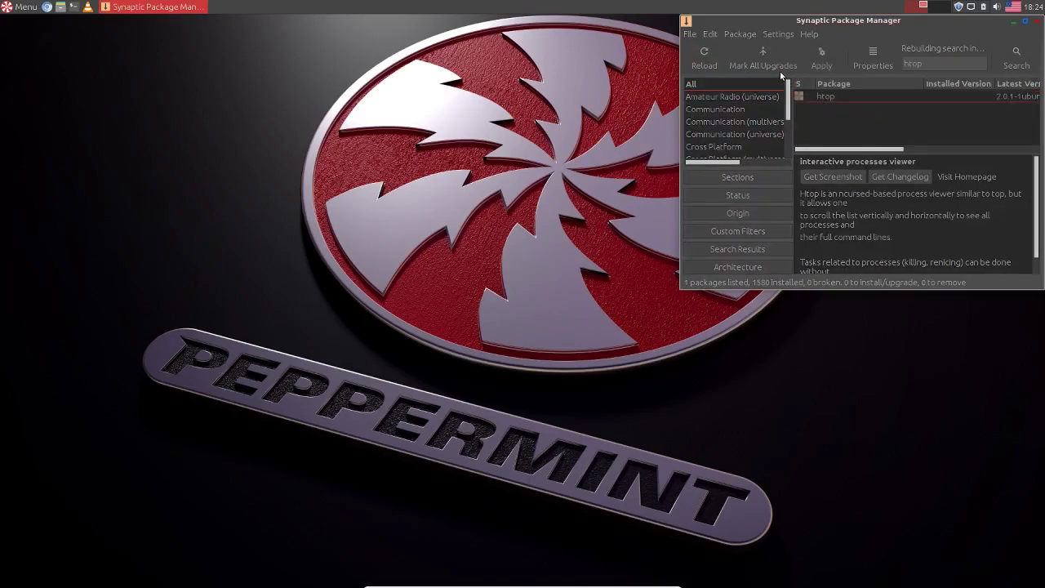
click(823, 62)
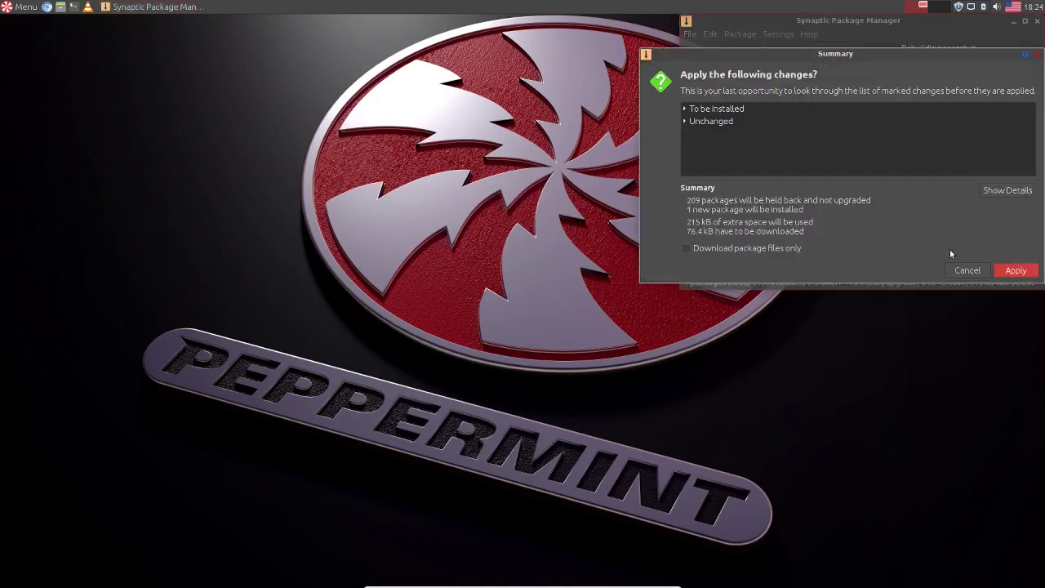
click(1016, 271)
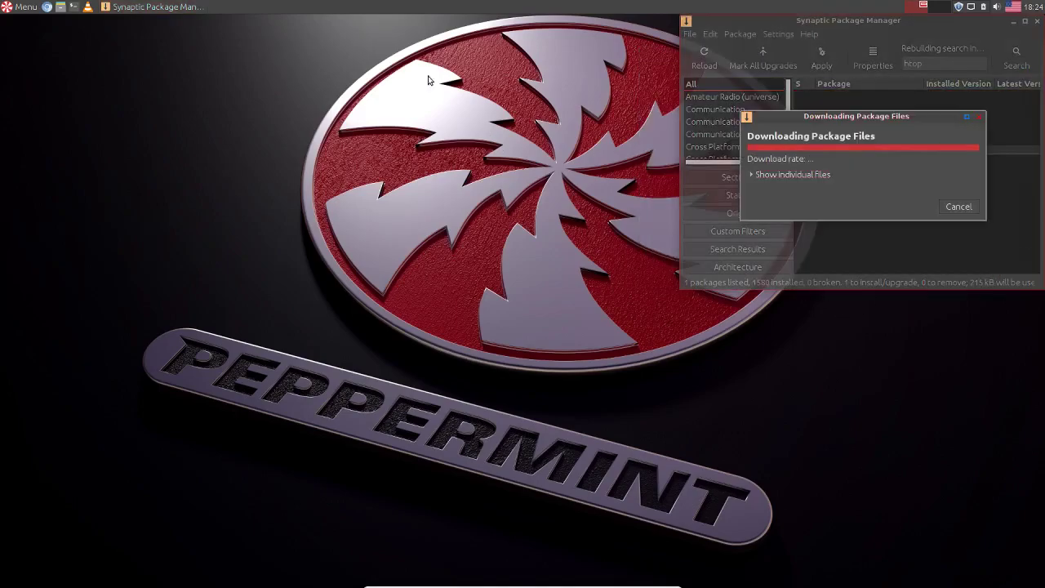
Find Htop in the application menu with "htop", run it, and close both its terminal and the Synaptic Package Manager
click(18, 9)
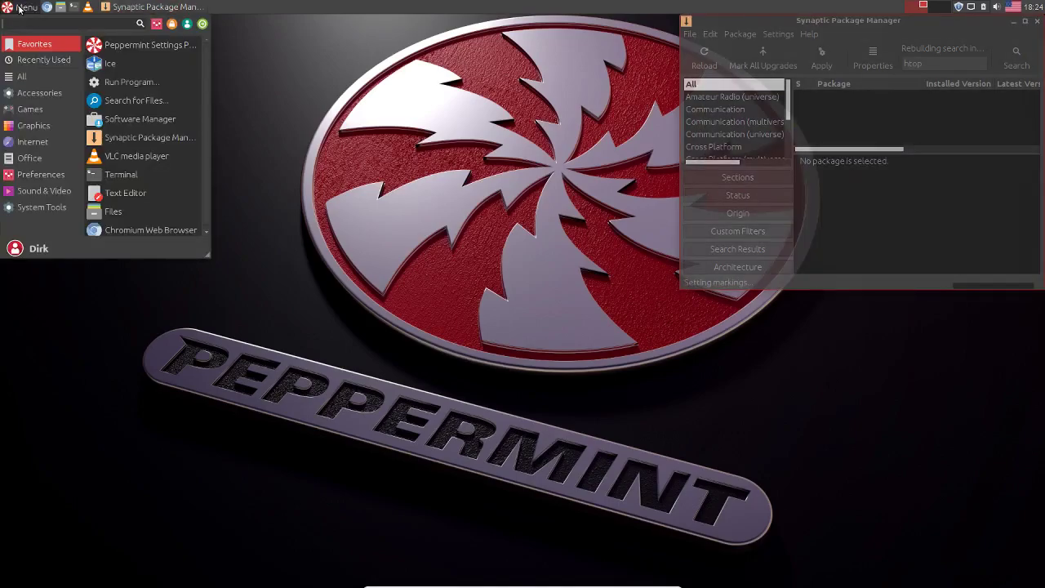
text(htop)
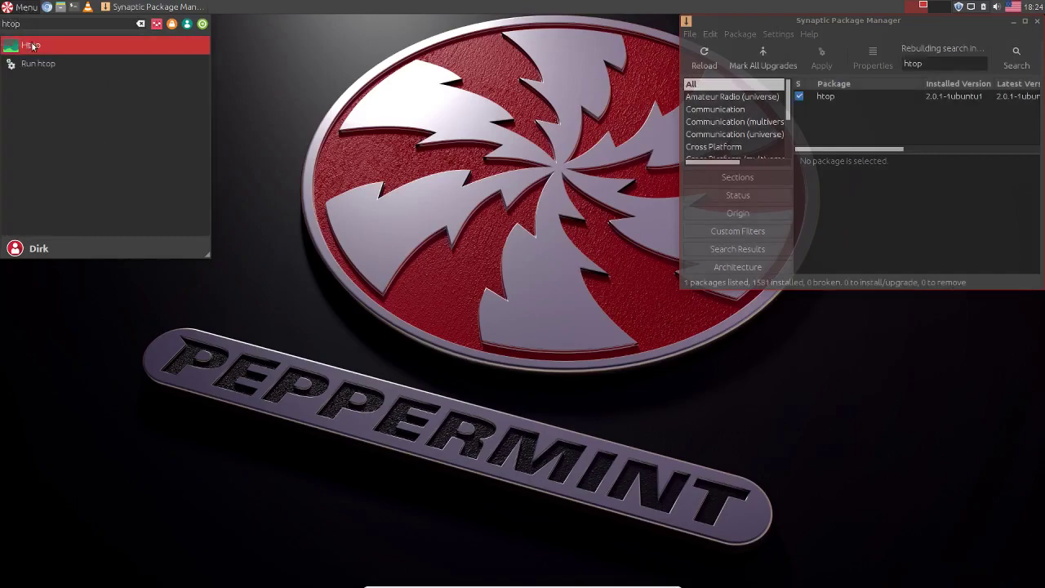
click(33, 45)
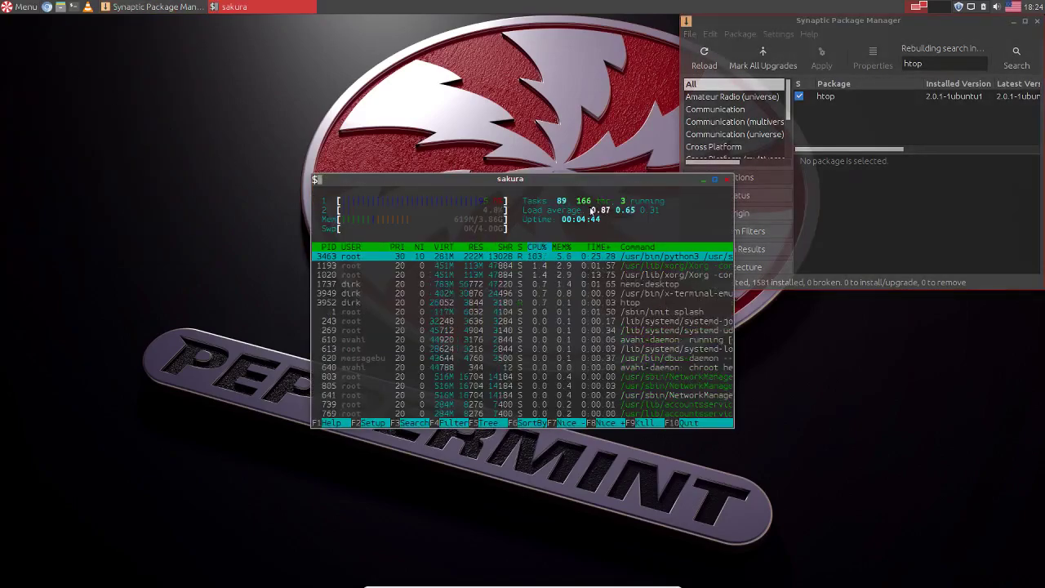
click(726, 181)
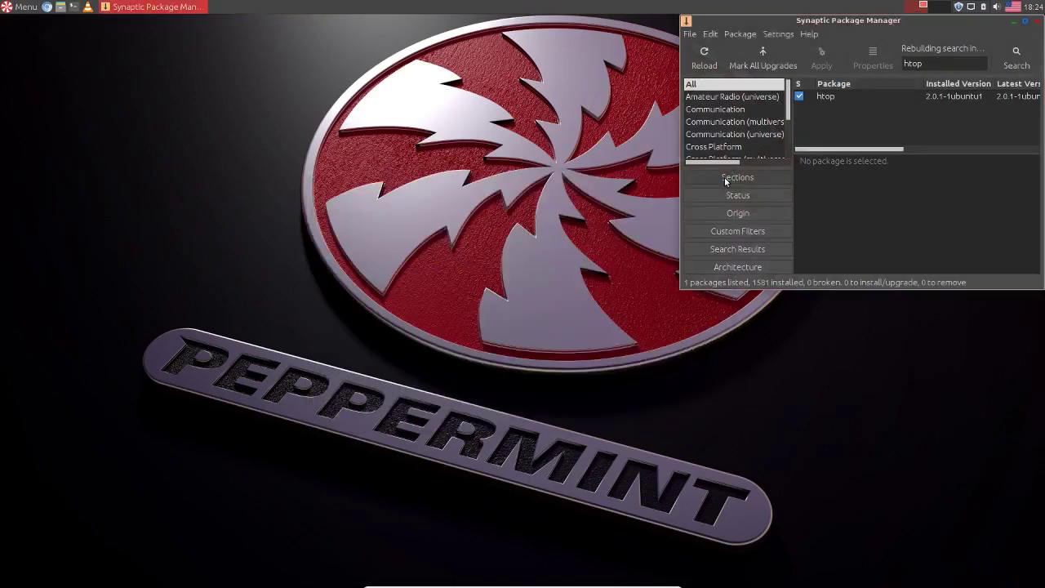
click(1037, 20)
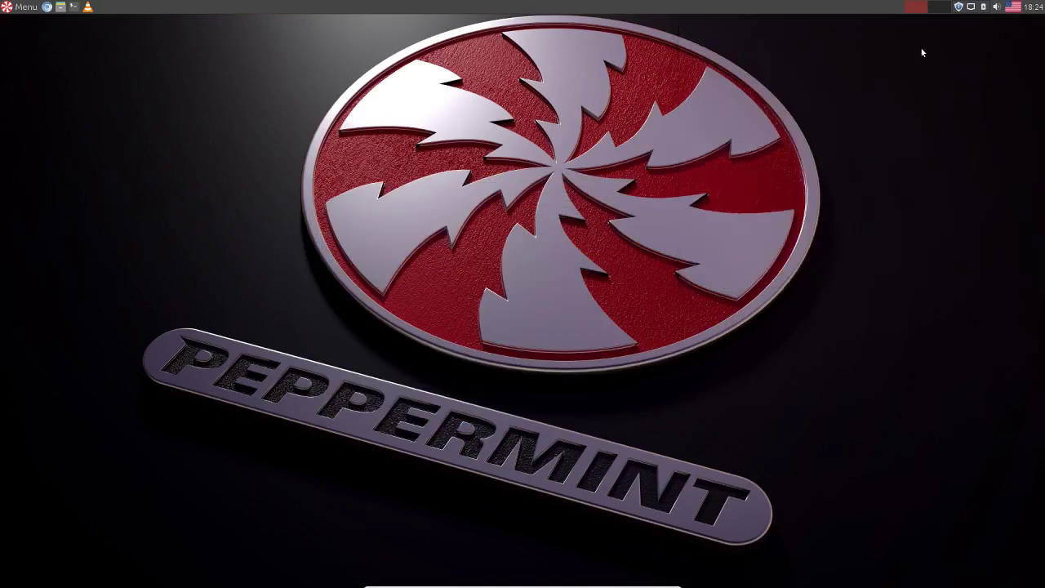
Open the Update Manager, look through the whole list of recommended updates, and close it
click(959, 7)
scroll(516, 272, down, 10)
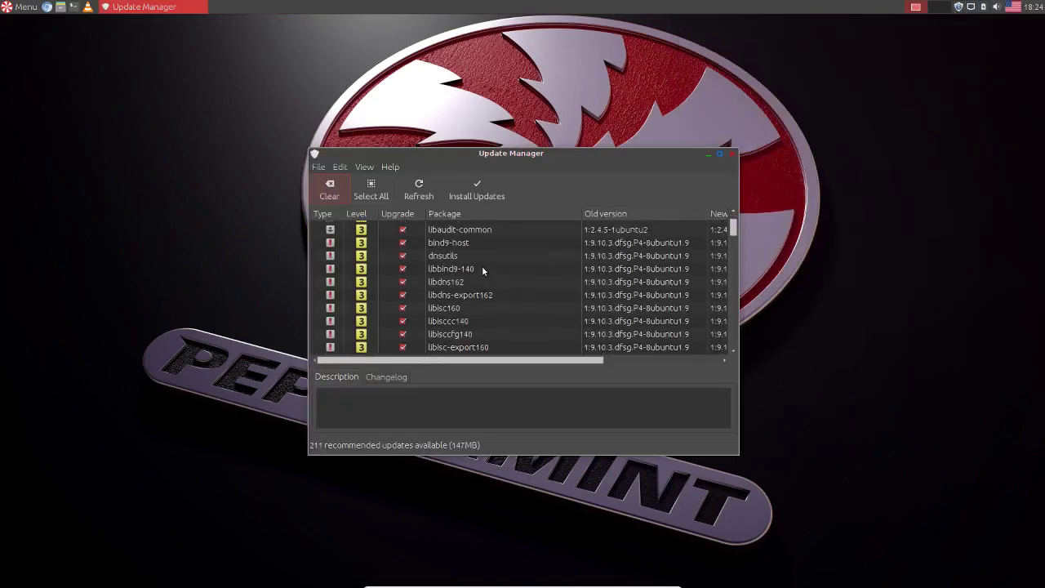
scroll(400, 285, down, 10)
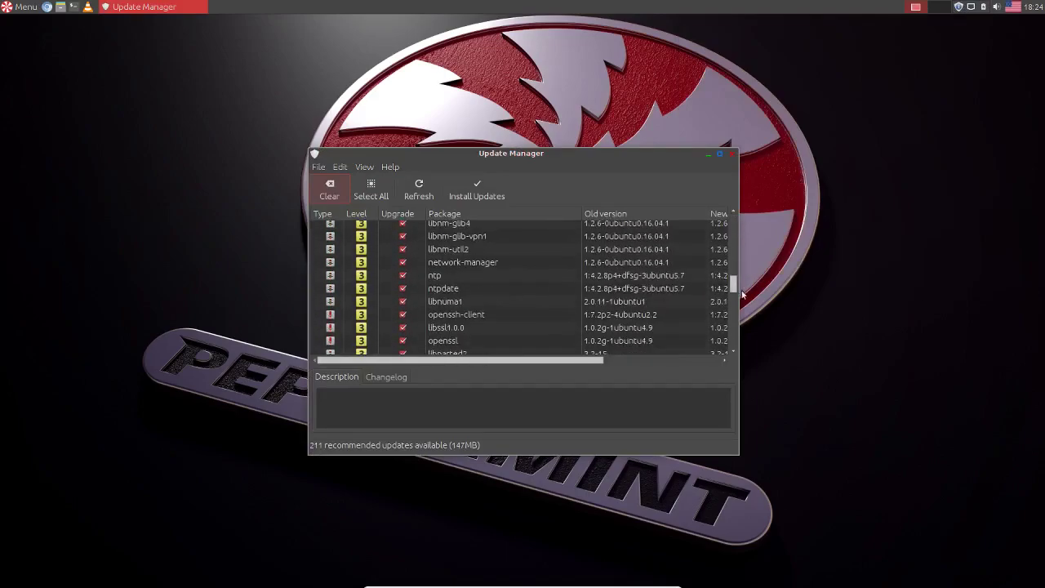
drag(731, 283, 739, 347)
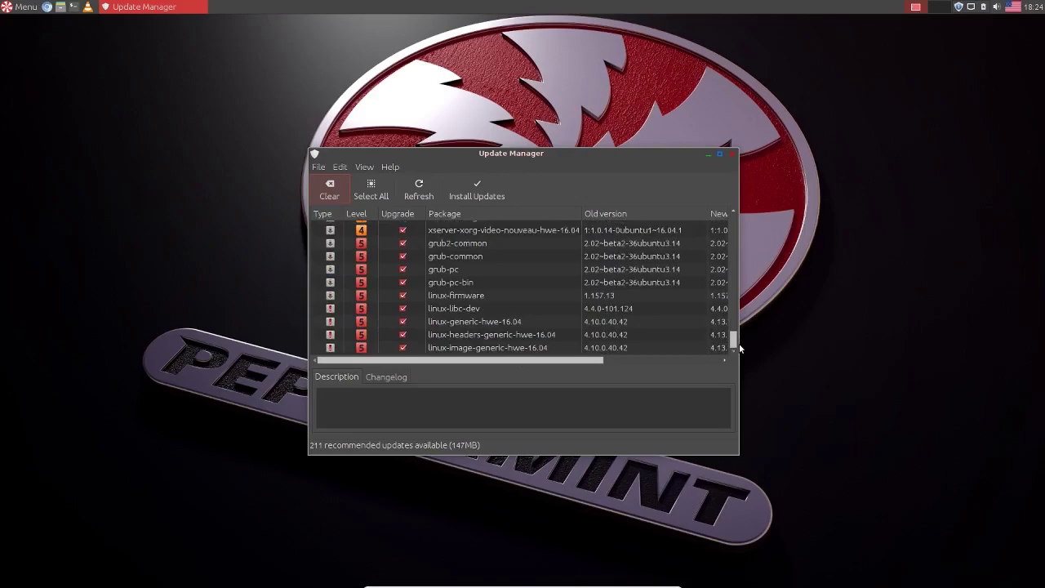
mouse_move(739, 347)
mouse_down()
mouse_move(759, 217)
mouse_move(739, 349)
mouse_up()
drag(739, 346, 738, 218)
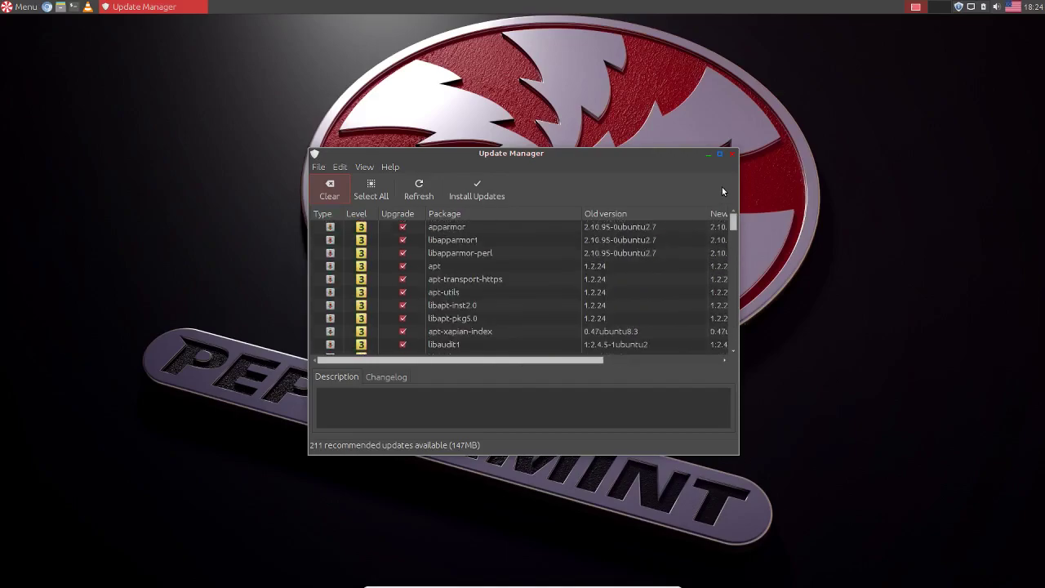
click(732, 154)
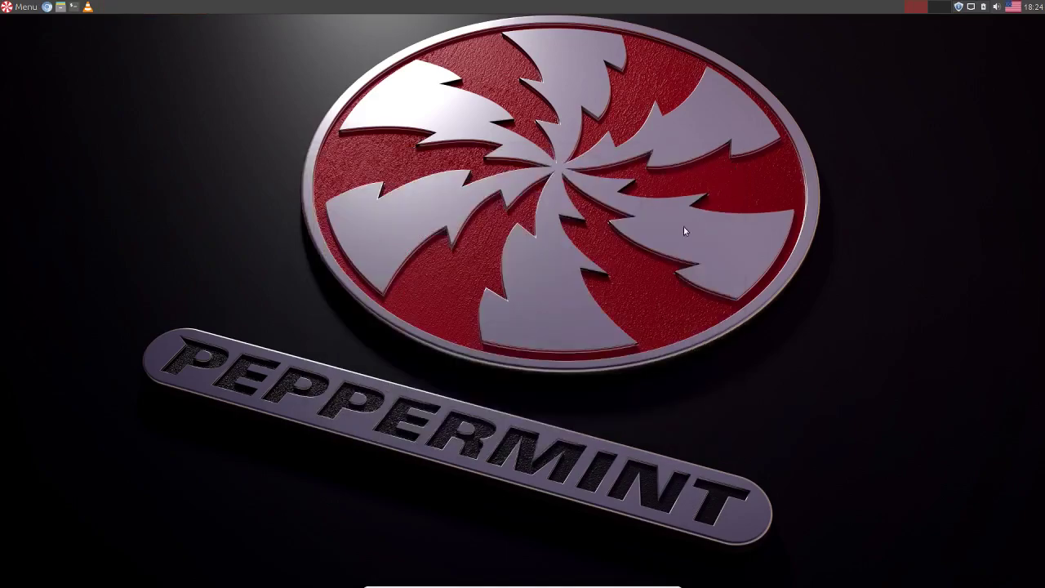
Examine the programs in the Sound & Video, Internet, Office and Preferences categories of the application menu
click(20, 8)
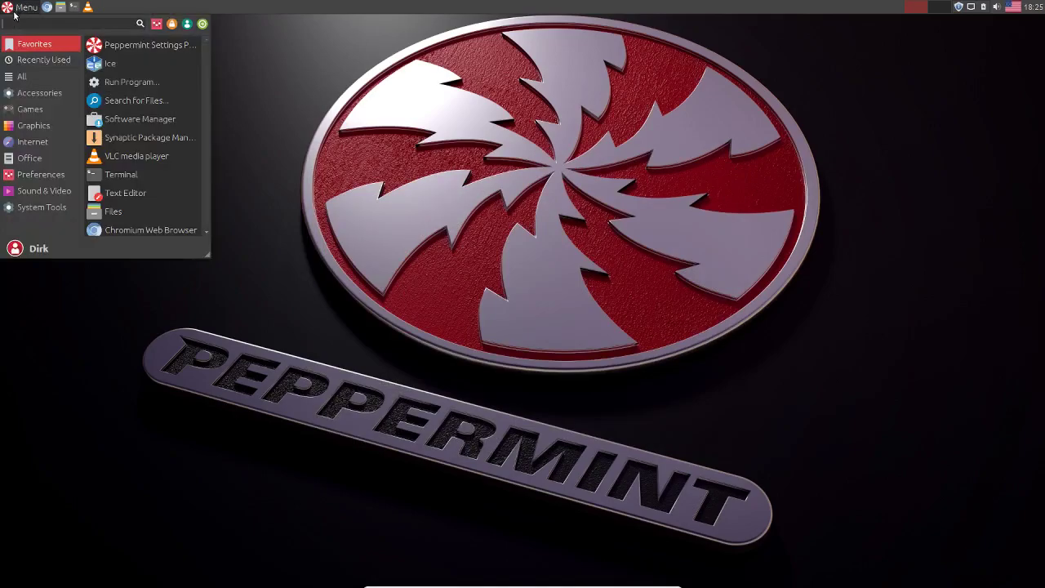
click(40, 191)
mouse_move(45, 144)
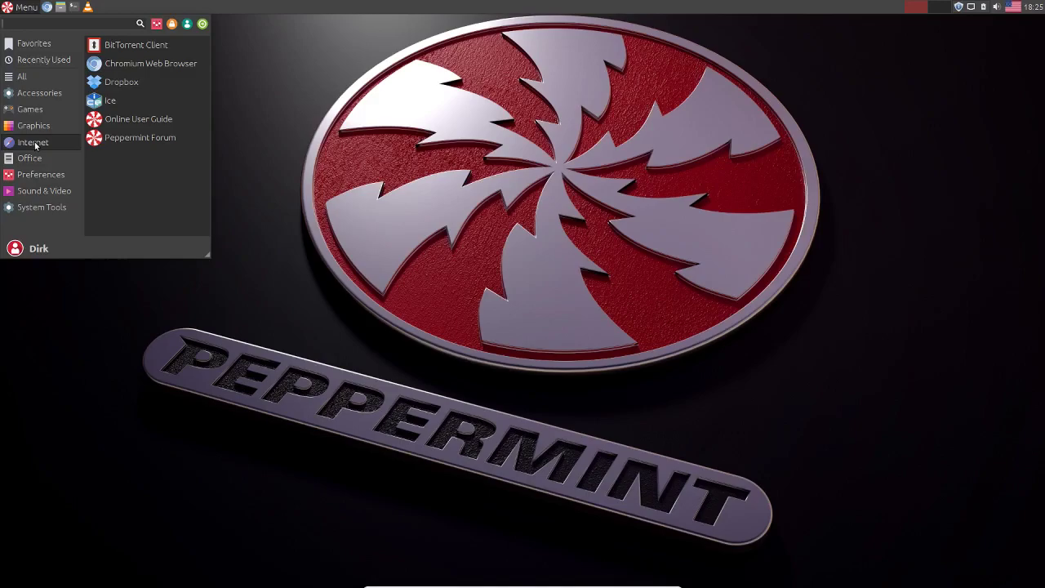
mouse_move(28, 161)
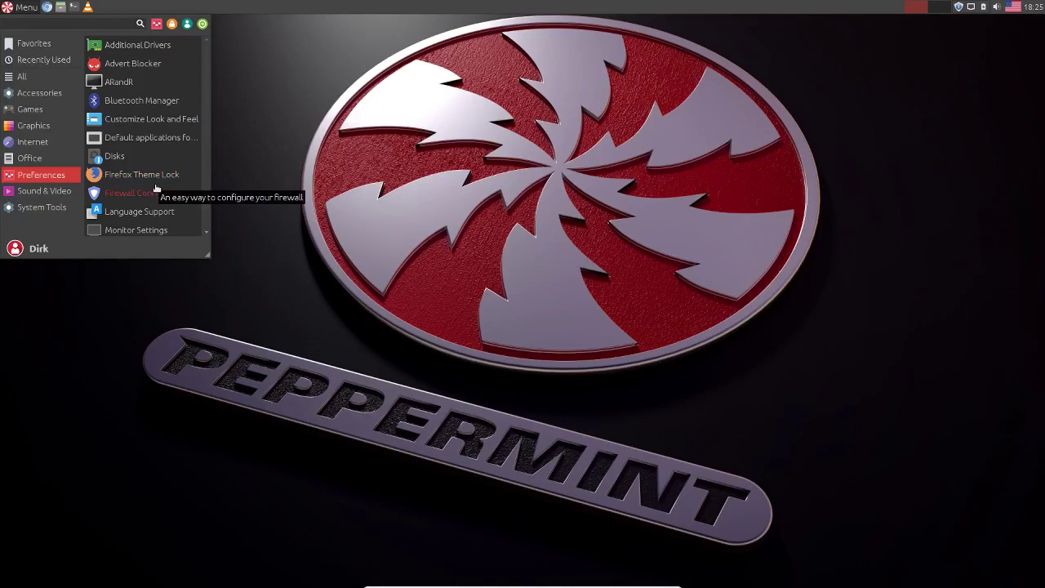
scroll(163, 180, down, 2)
scroll(161, 176, down, 1)
Look through the System Tools category, open the USB Image Writer from it, and close the program
mouse_move(62, 194)
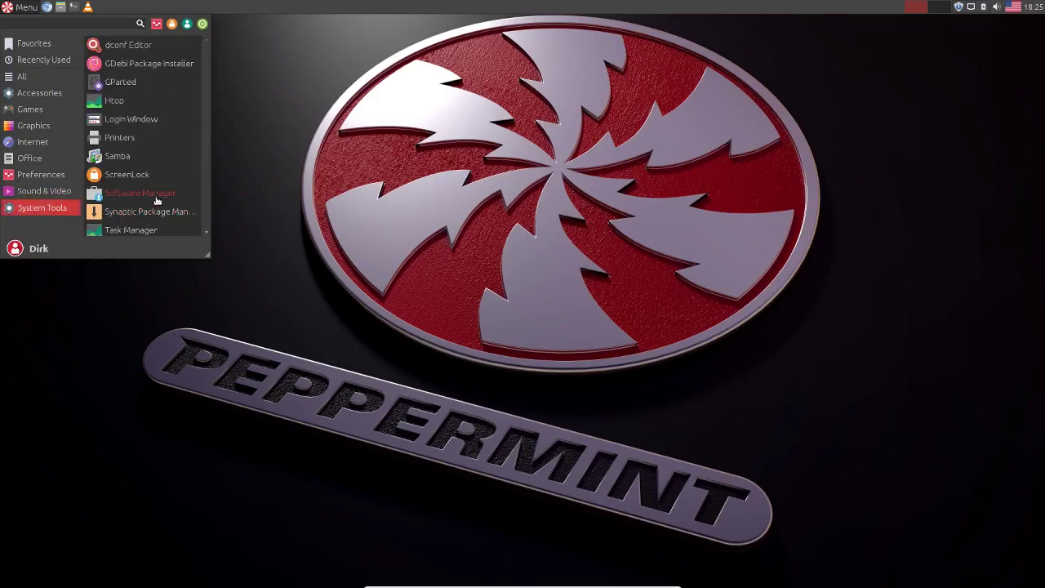
scroll(157, 201, down, 3)
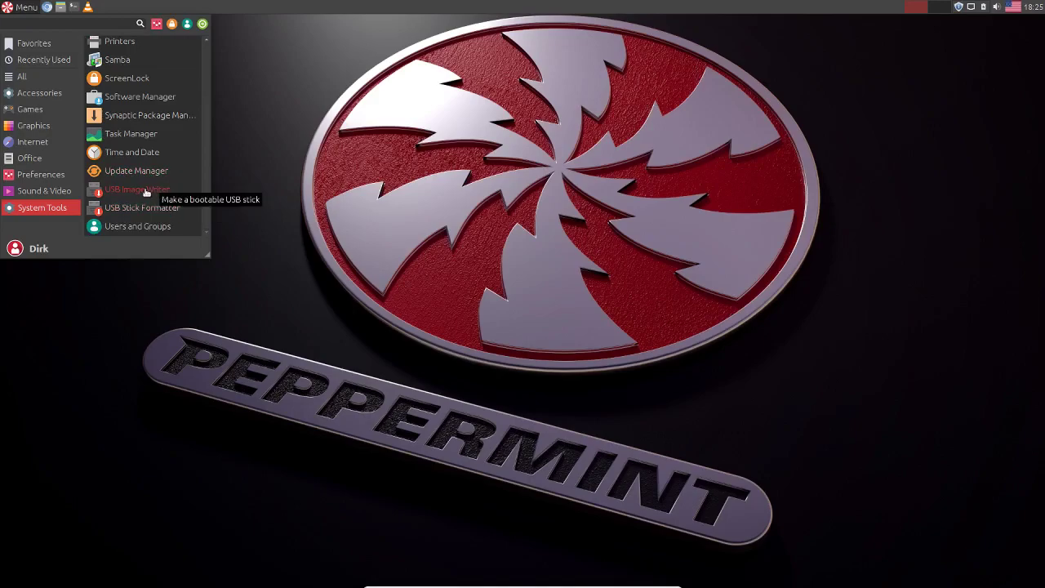
click(145, 192)
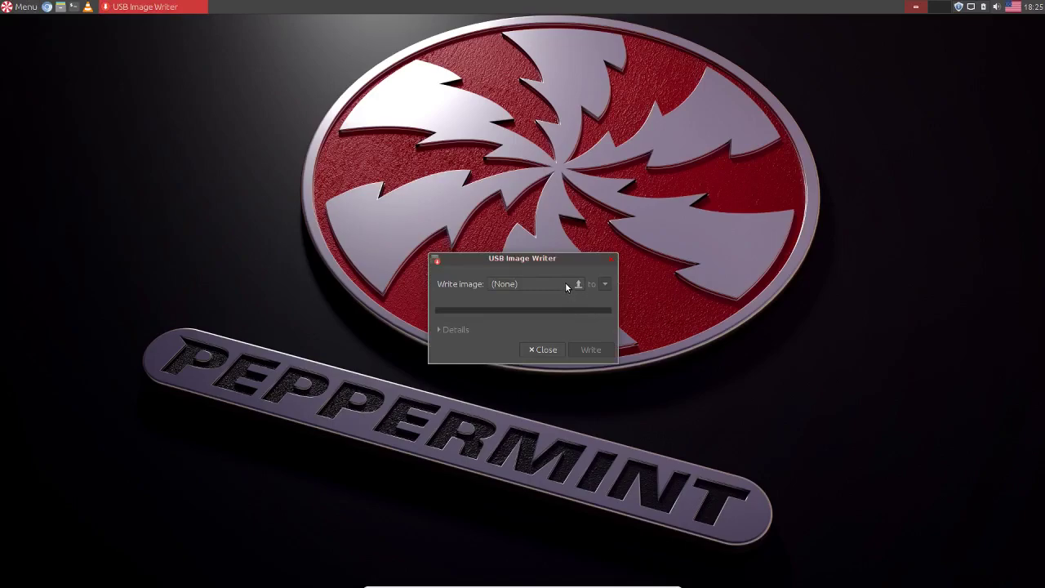
click(611, 259)
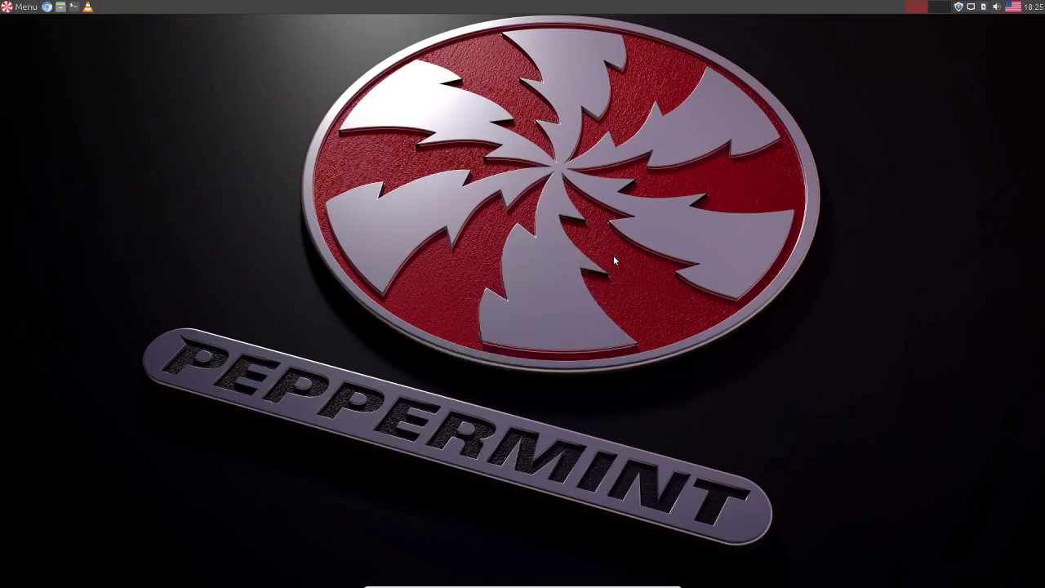
Examine the programs in the Games and Accessories categories of the application menu, and close the menu
click(36, 13)
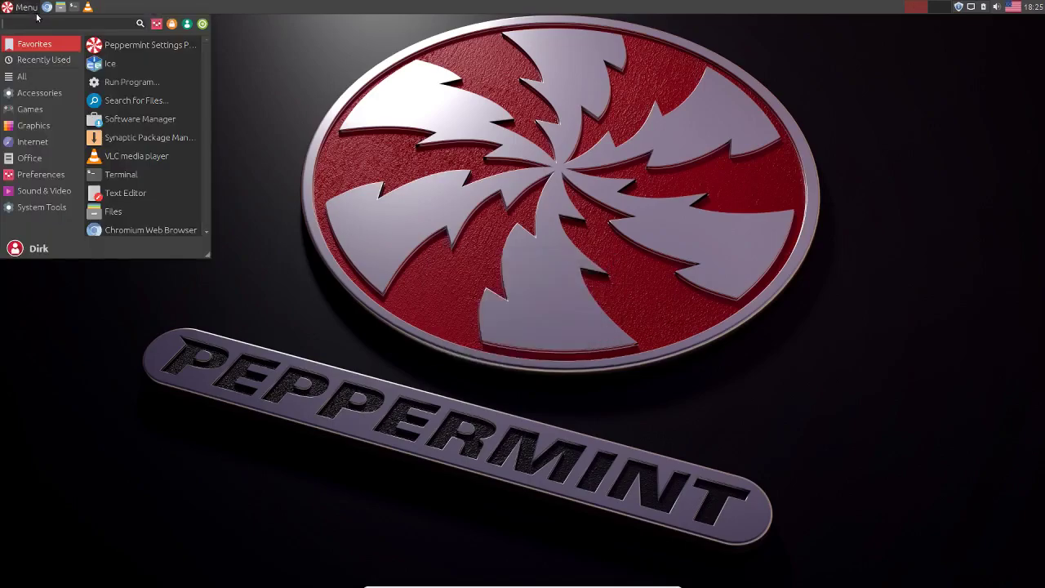
mouse_move(31, 114)
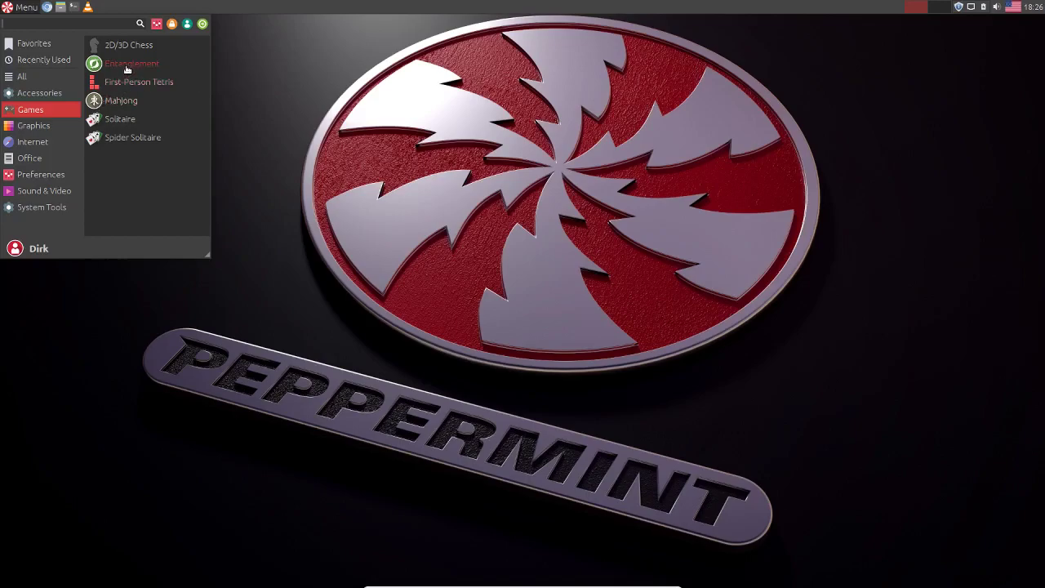
click(36, 94)
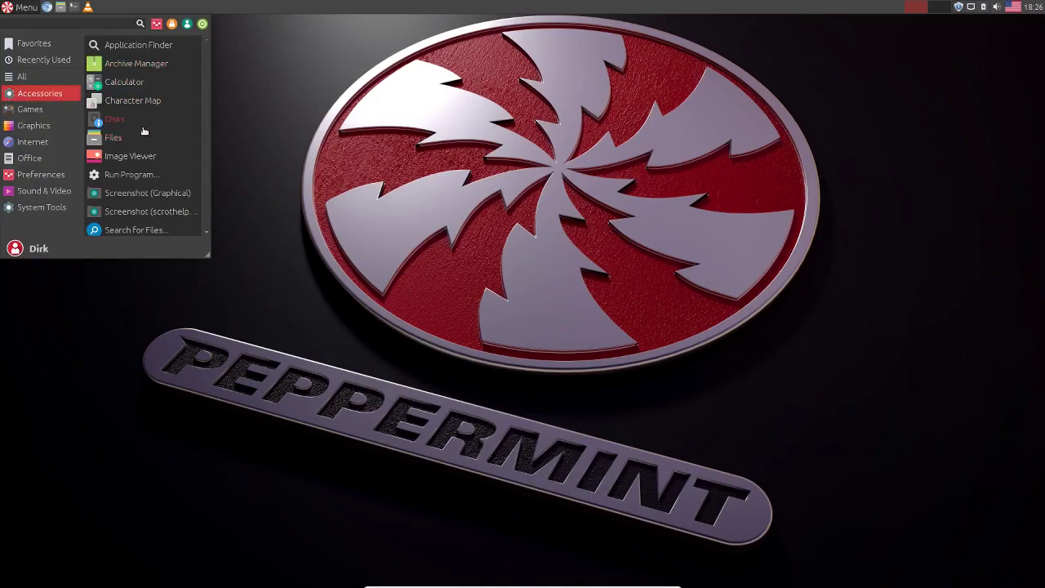
scroll(147, 130, down, 1)
scroll(147, 131, down, 1)
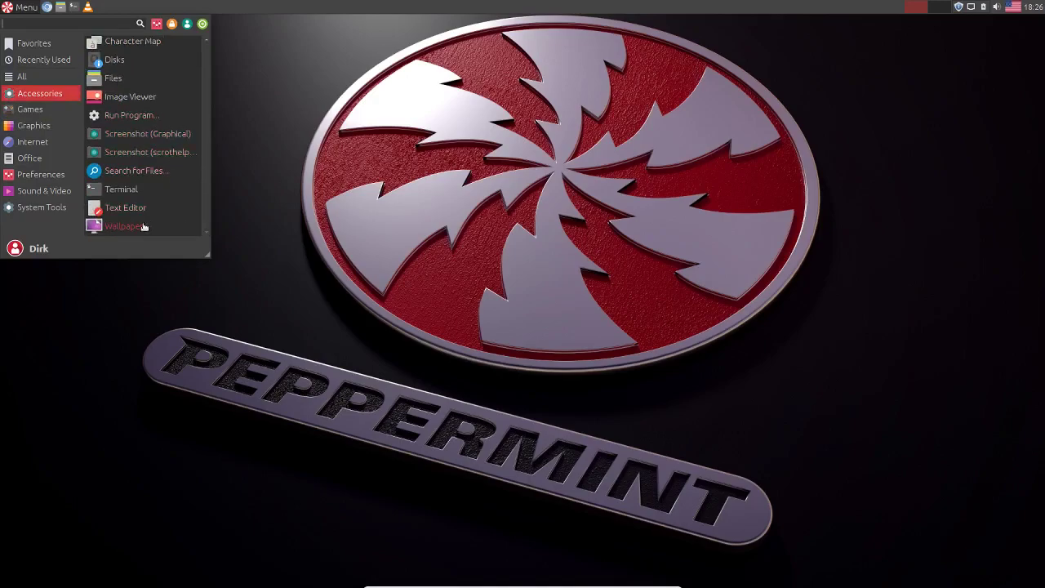
click(281, 194)
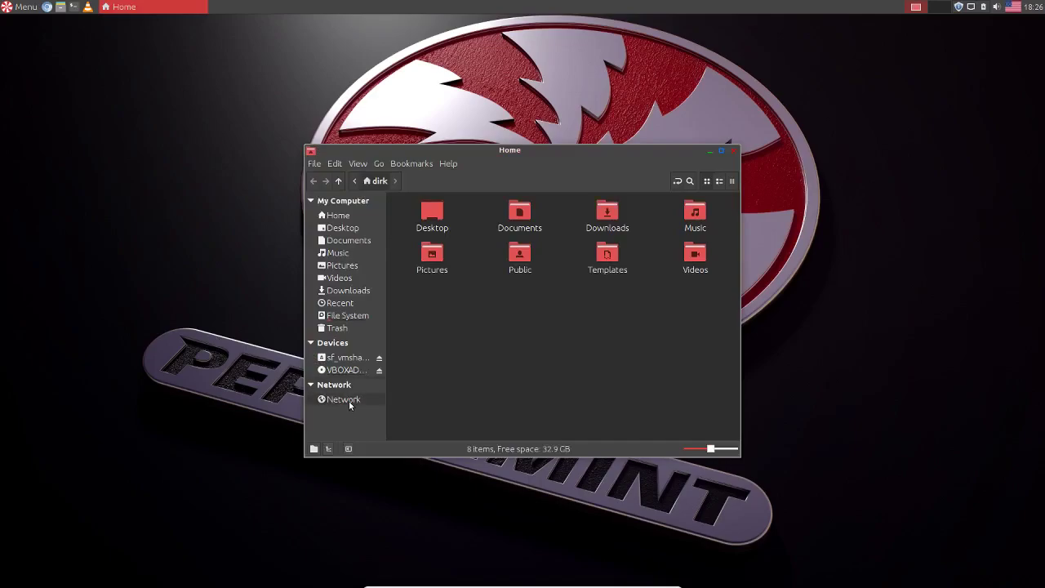
Browse the network locations in the file manager, try to open the sf_vmshared shared folder, and close the window
click(347, 401)
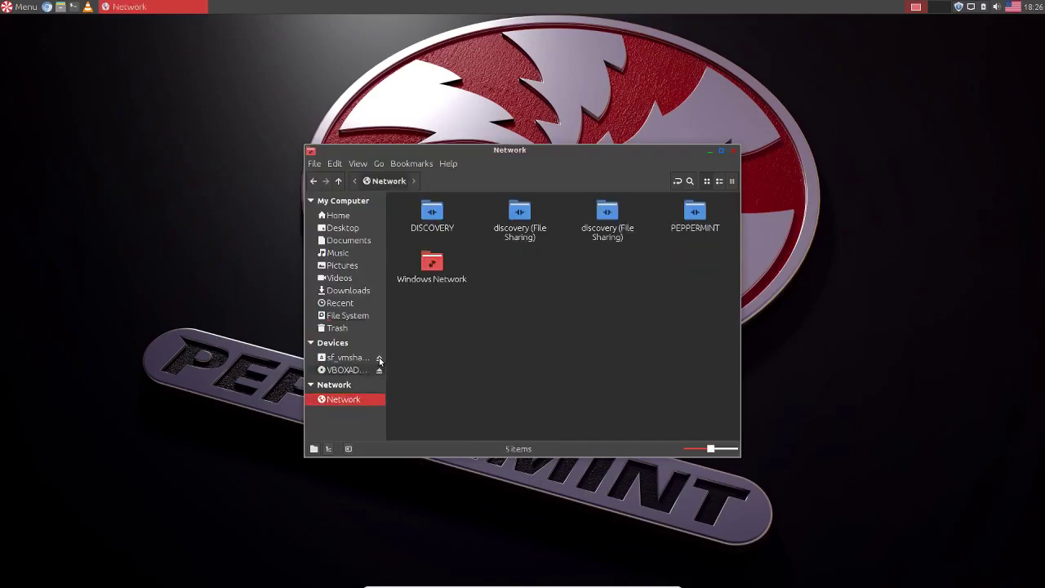
click(380, 360)
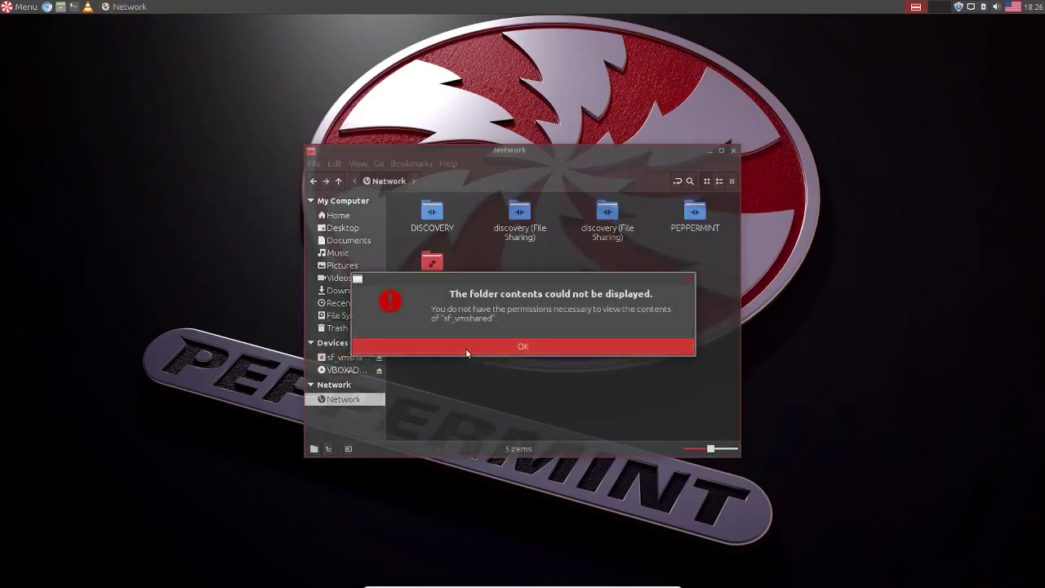
click(465, 350)
click(342, 359)
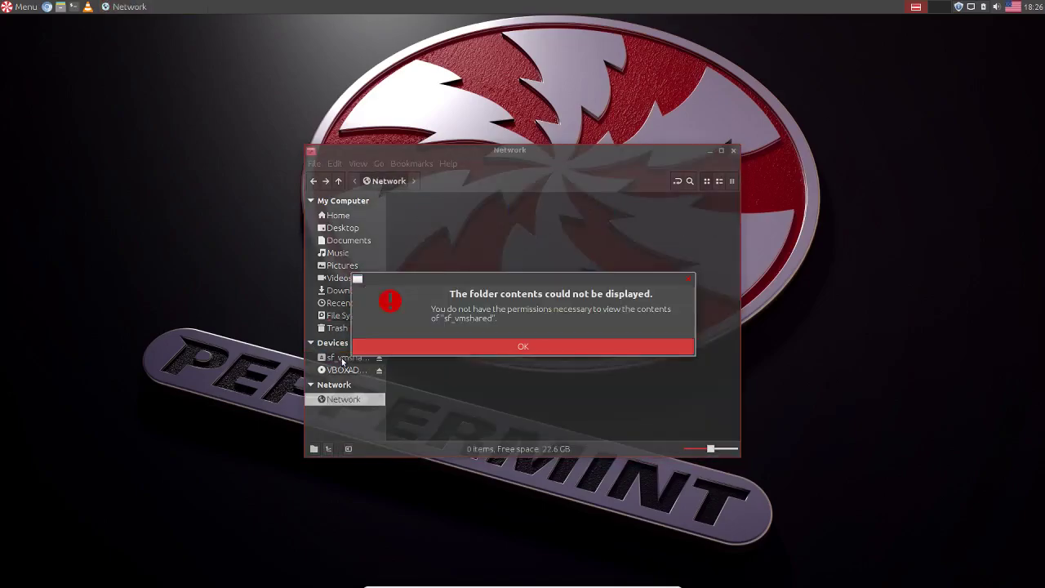
click(530, 347)
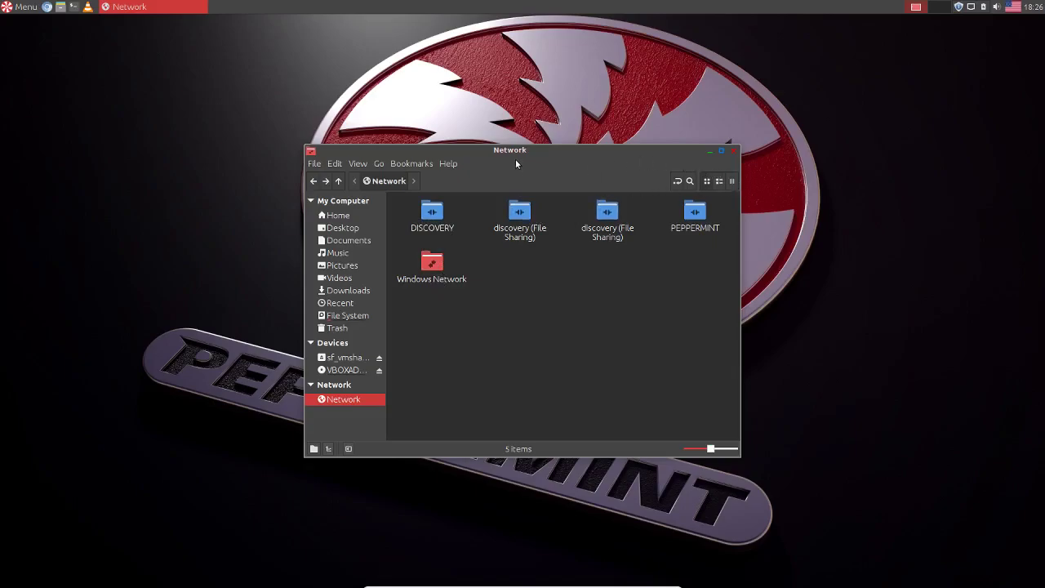
drag(516, 164, 811, 28)
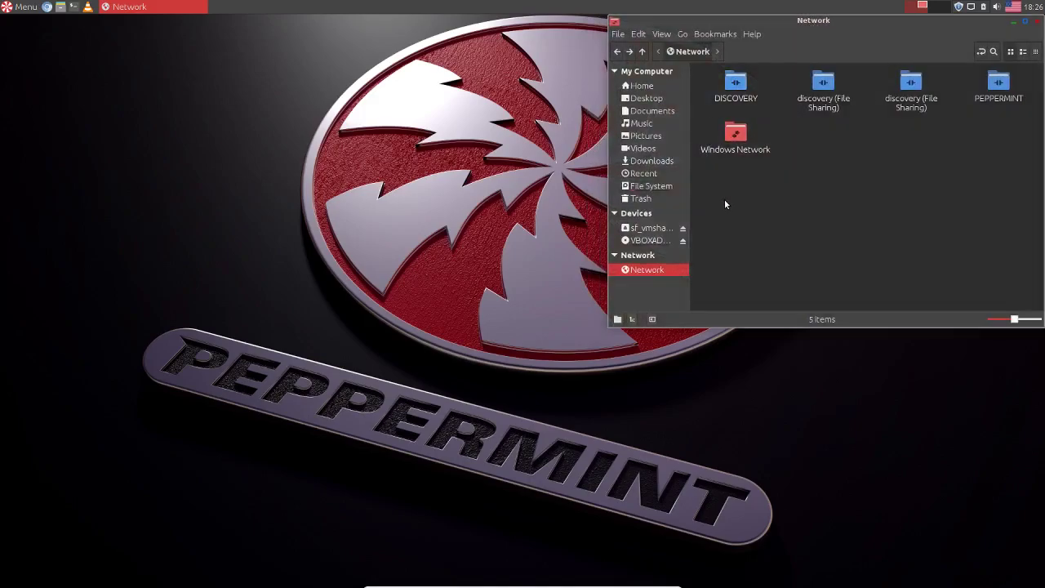
click(1035, 20)
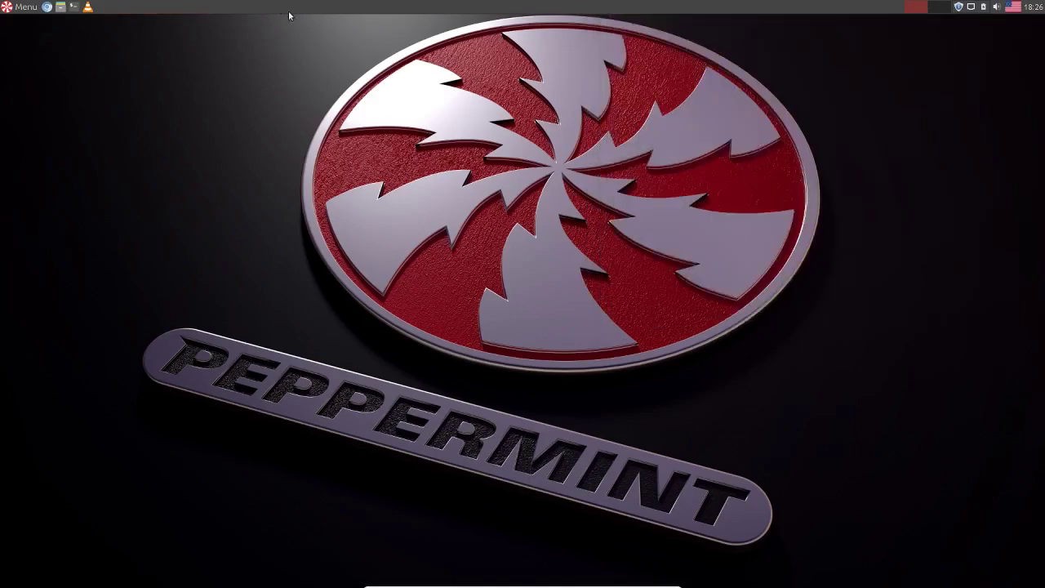
Search the application menu for "driver", open Additional Drivers and check which drivers are available
click(27, 9)
text(driver)
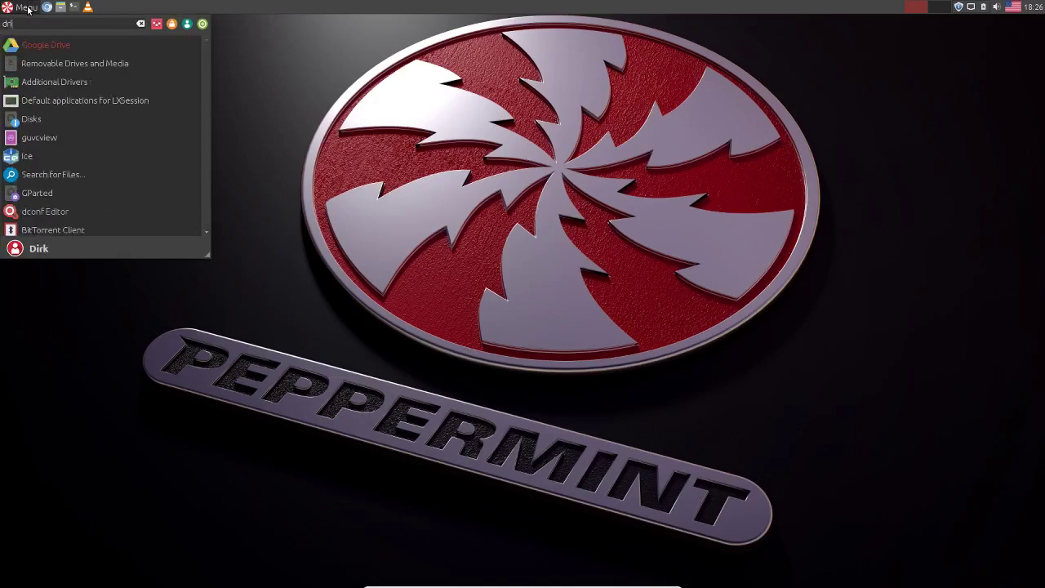
click(61, 46)
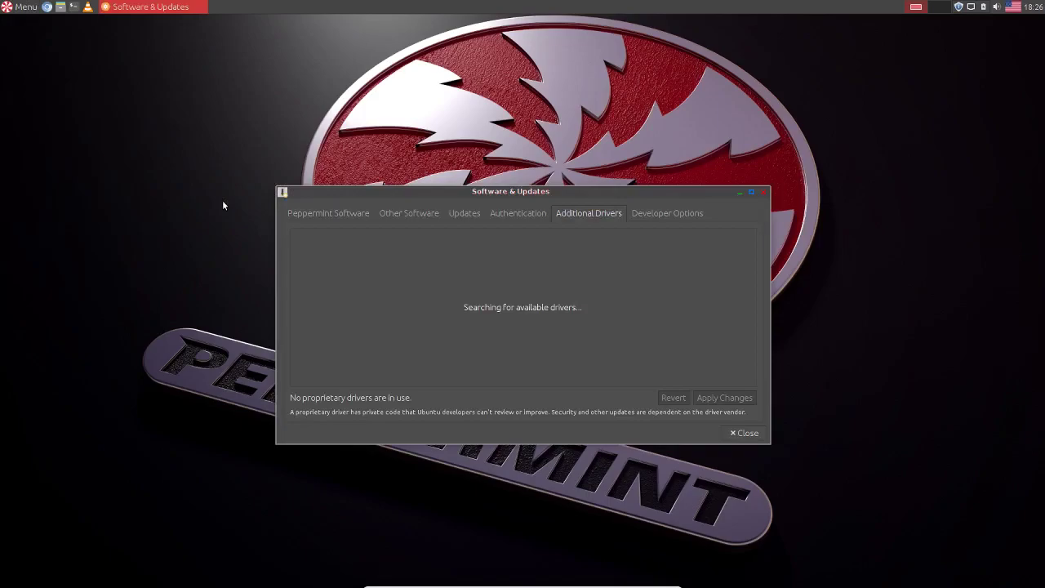
drag(520, 193, 788, 23)
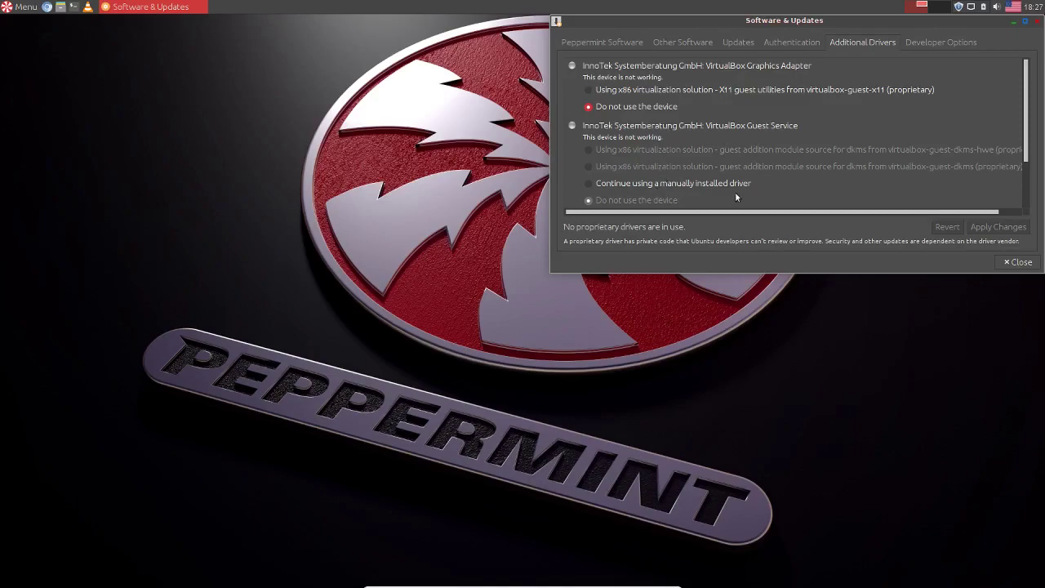
Look through the Other Software, Updates, Authentication and Developer Options settings in Software & Updates, and close it
click(685, 42)
click(738, 43)
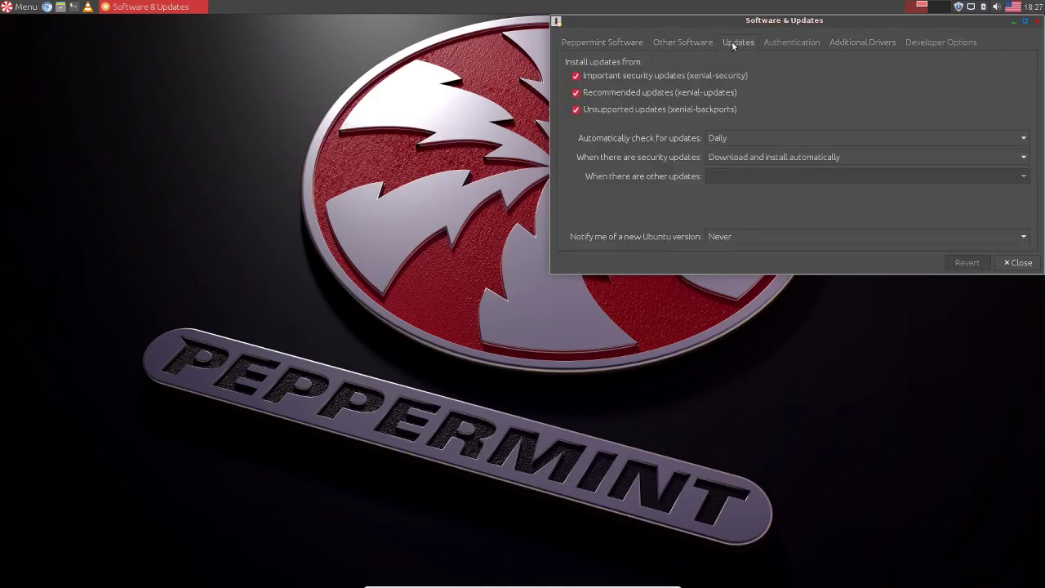
click(788, 43)
click(863, 43)
click(911, 43)
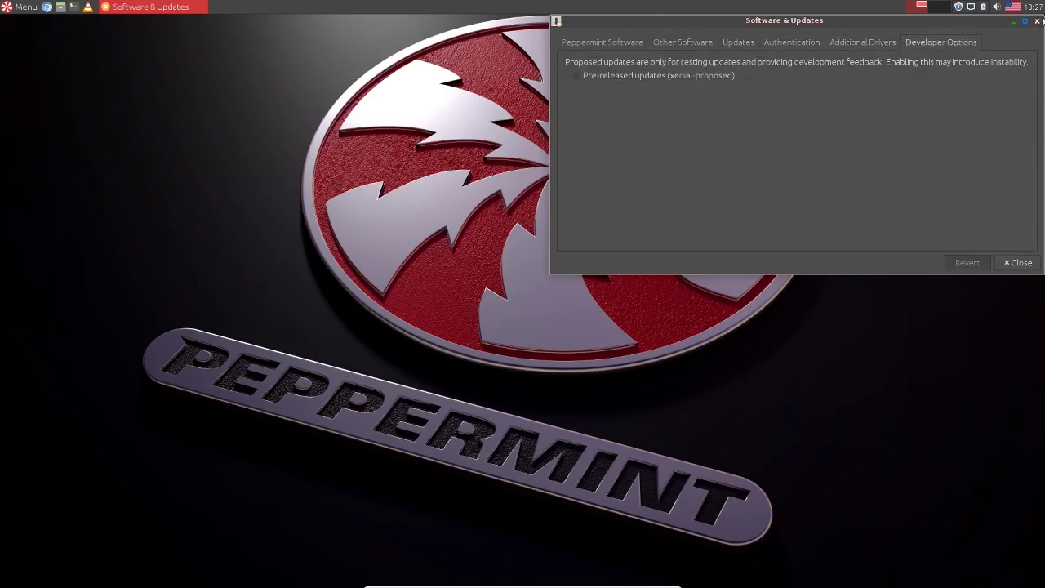
click(1038, 21)
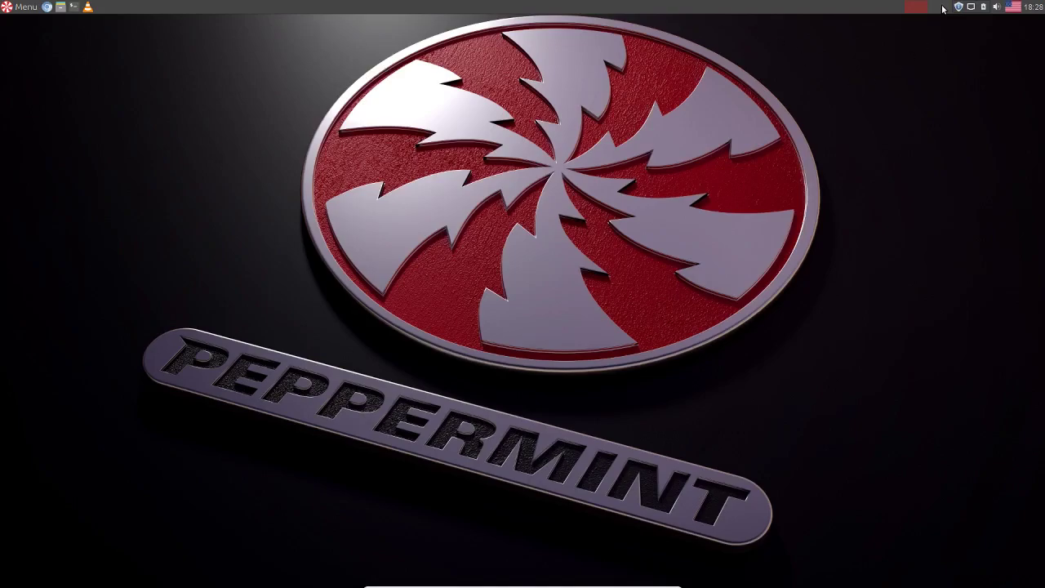
Examine the options the desktop offers, including its icon size and icon arrangement settings
right_click(485, 128)
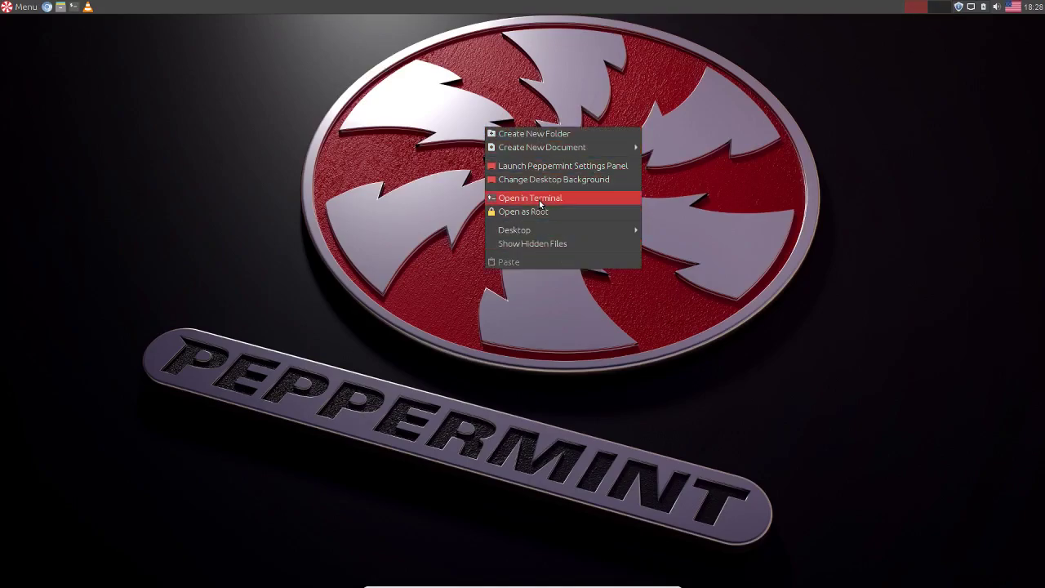
click(265, 227)
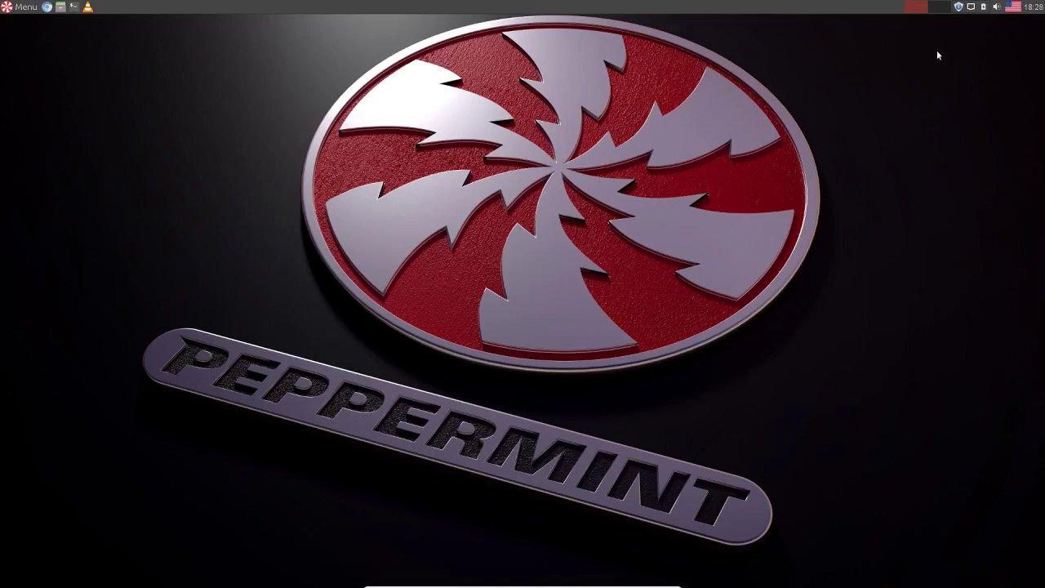
right_click(200, 107)
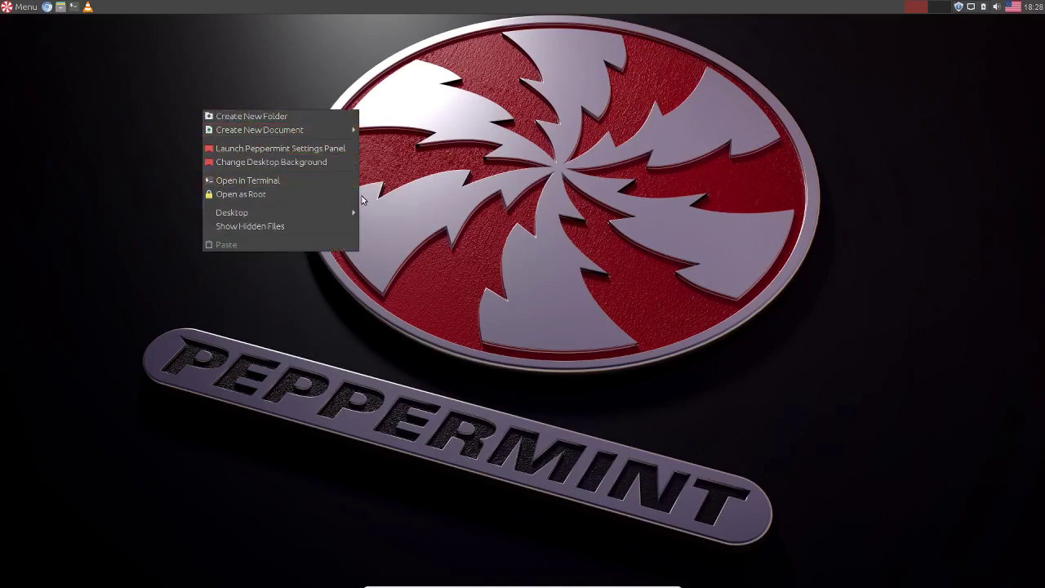
mouse_move(308, 214)
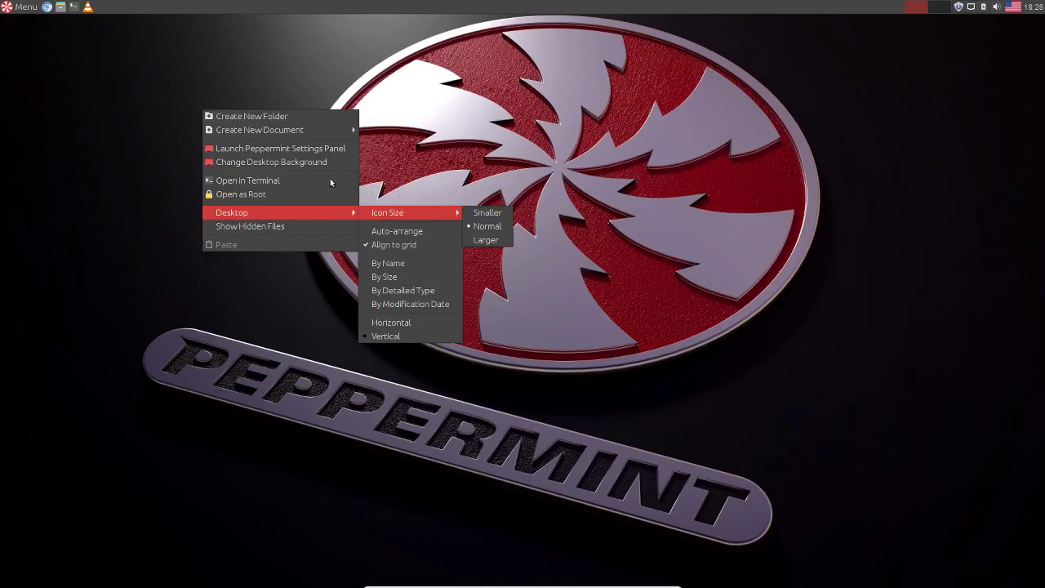
Open the desktop background chooser and try the Beach_Grass image as wallpaper
click(285, 166)
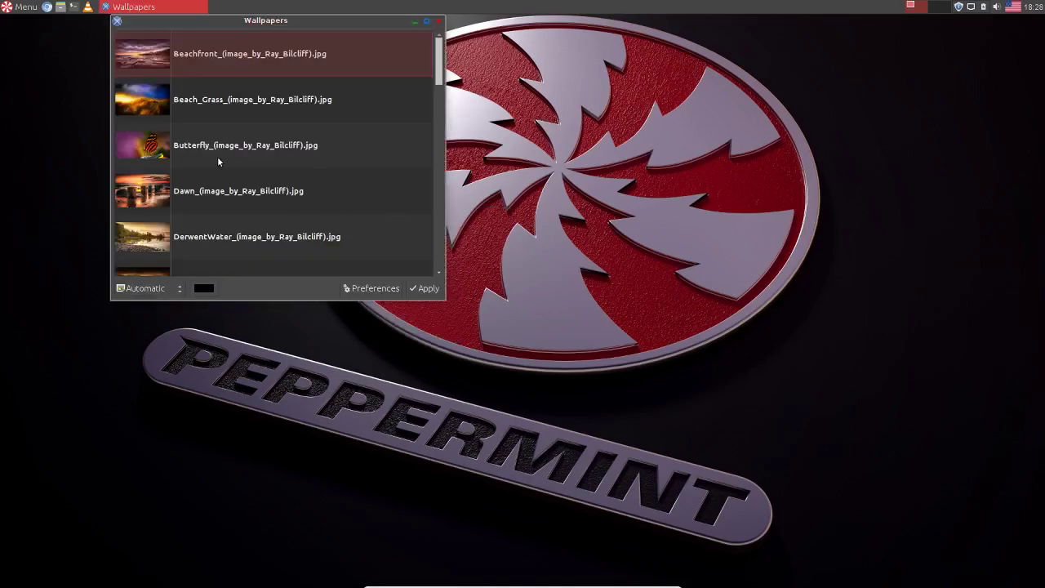
click(150, 93)
drag(243, 26, 626, 131)
click(547, 205)
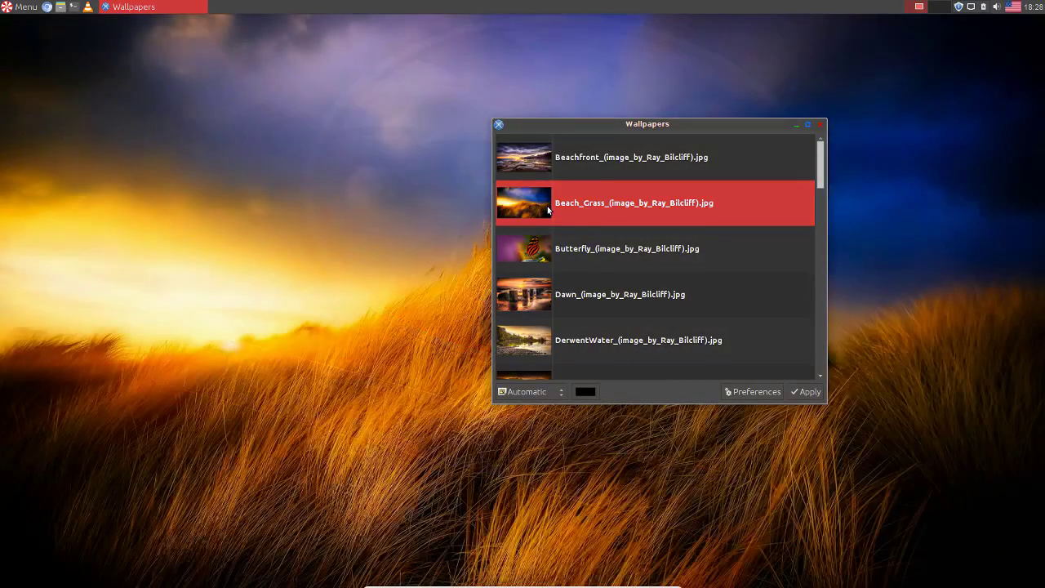
Set the DerwentWater image as the desktop wallpaper, look through the remaining images, and close the chooser
scroll(575, 250, down, 1)
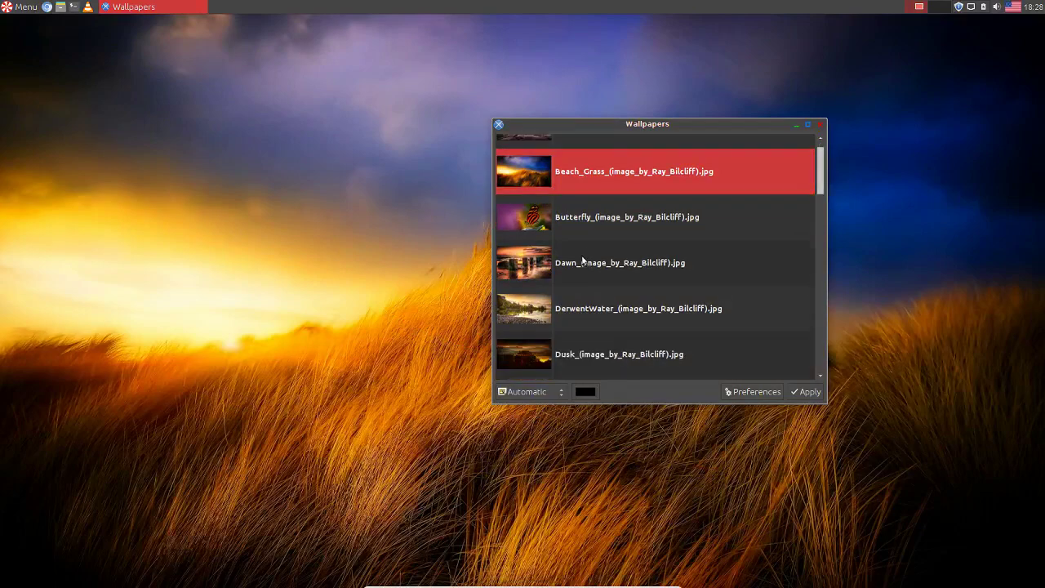
click(538, 304)
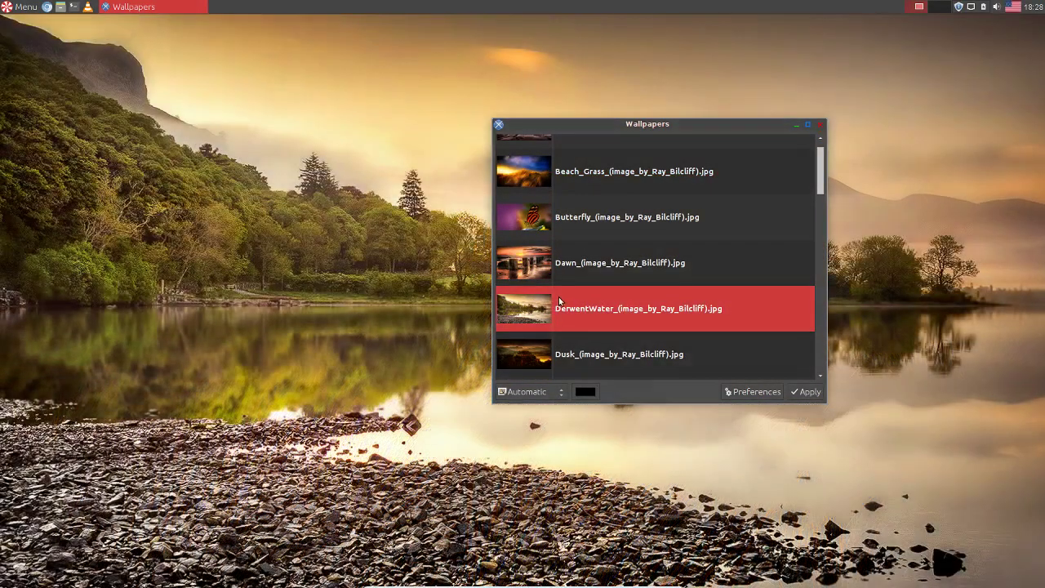
drag(655, 126, 266, 189)
scroll(143, 305, down, 5)
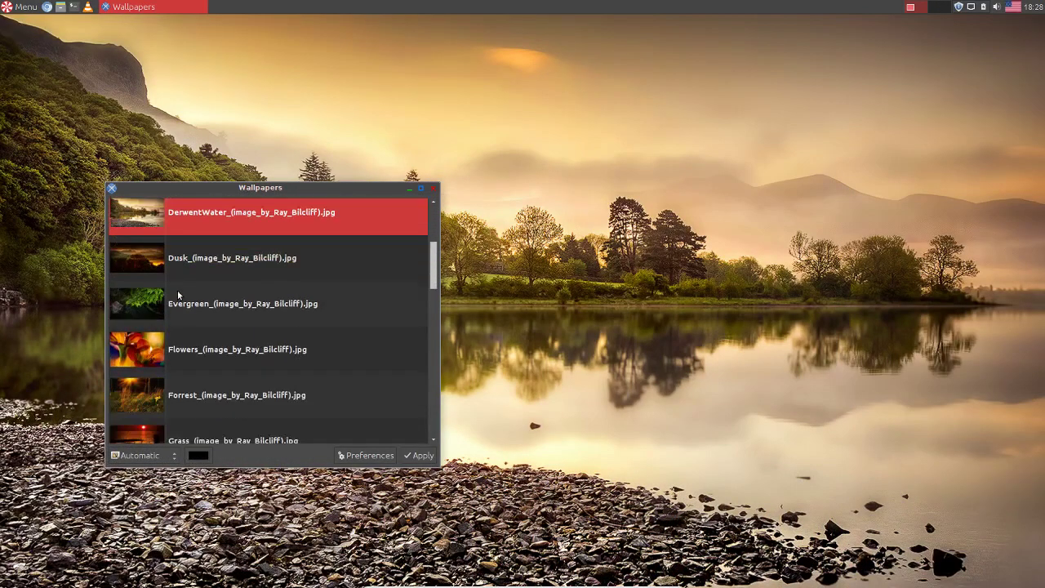
scroll(179, 296, down, 1)
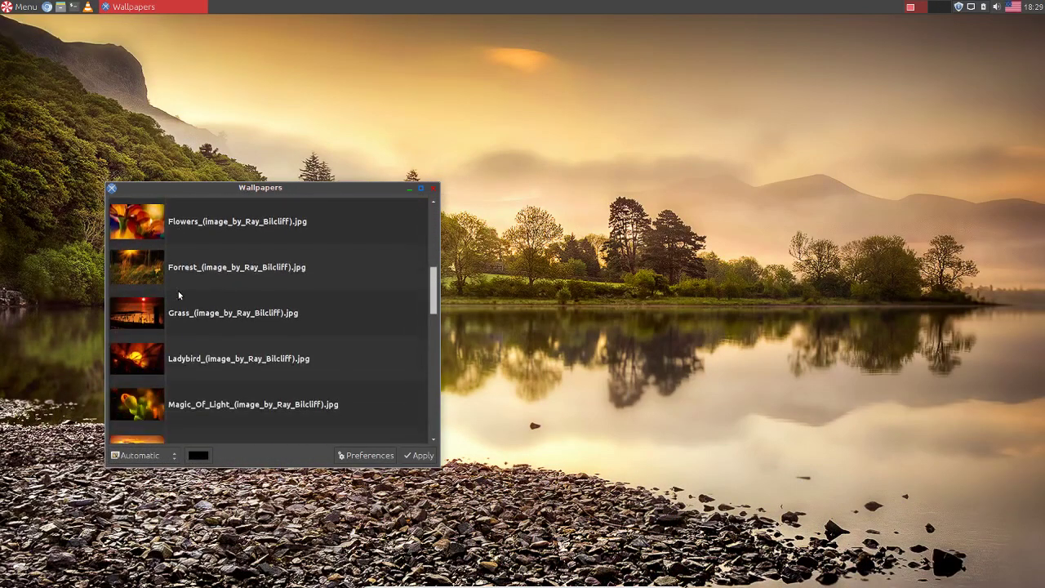
scroll(176, 301, down, 1)
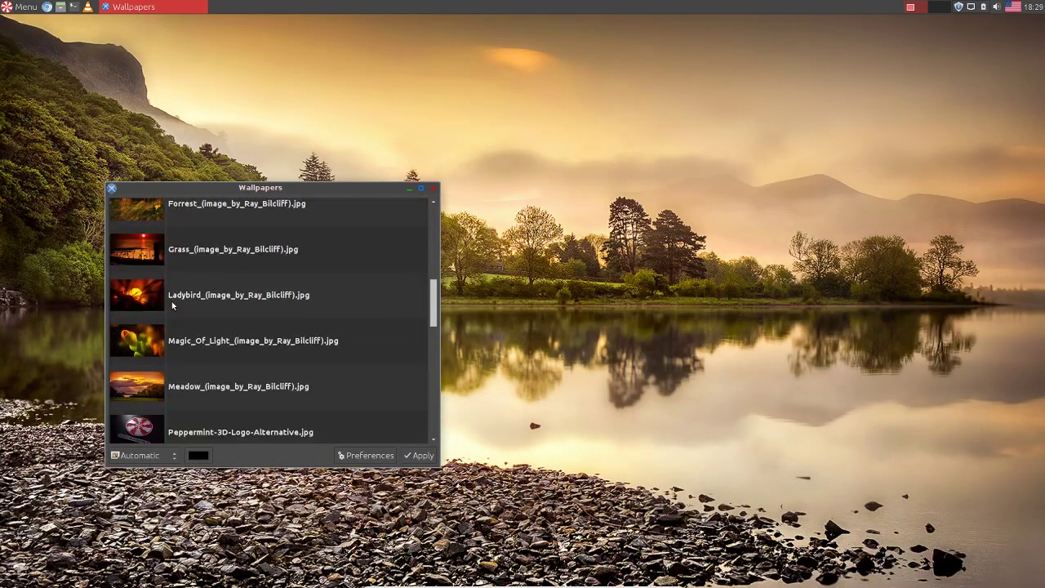
click(419, 455)
drag(397, 193, 525, 142)
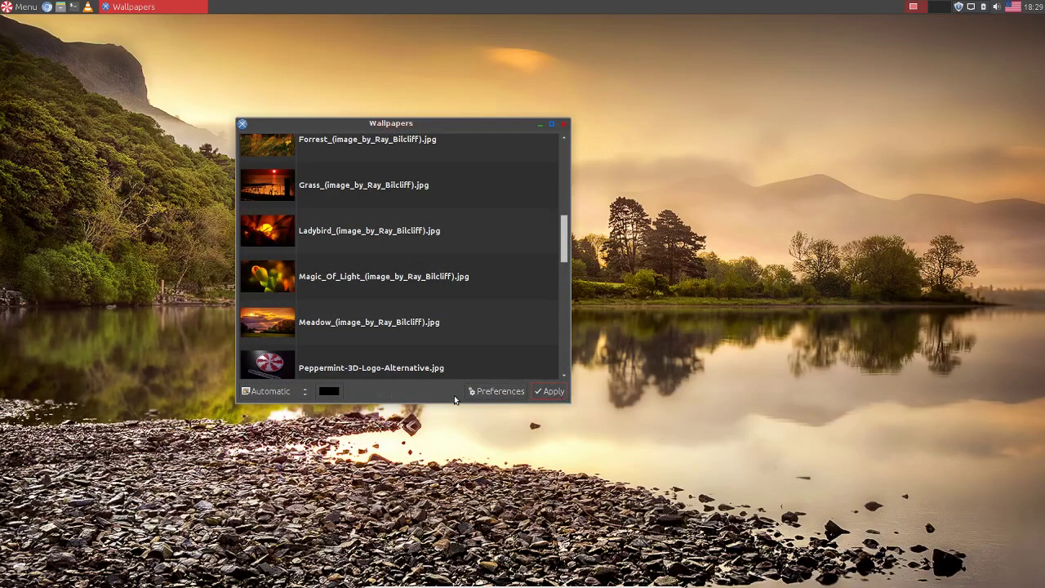
click(563, 124)
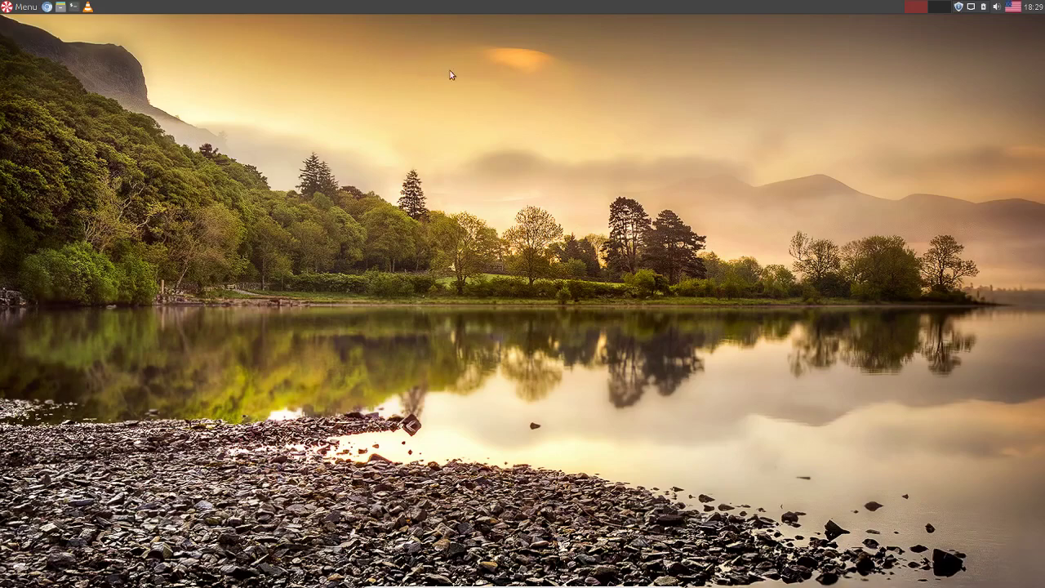
View the network connection options and the panel clock's calendar, and close them
click(972, 8)
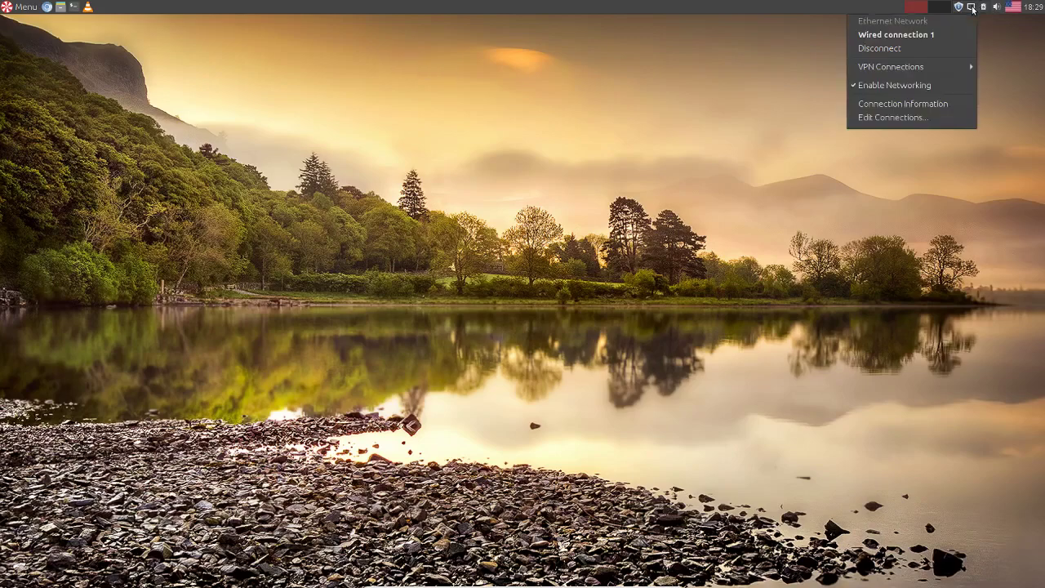
click(972, 8)
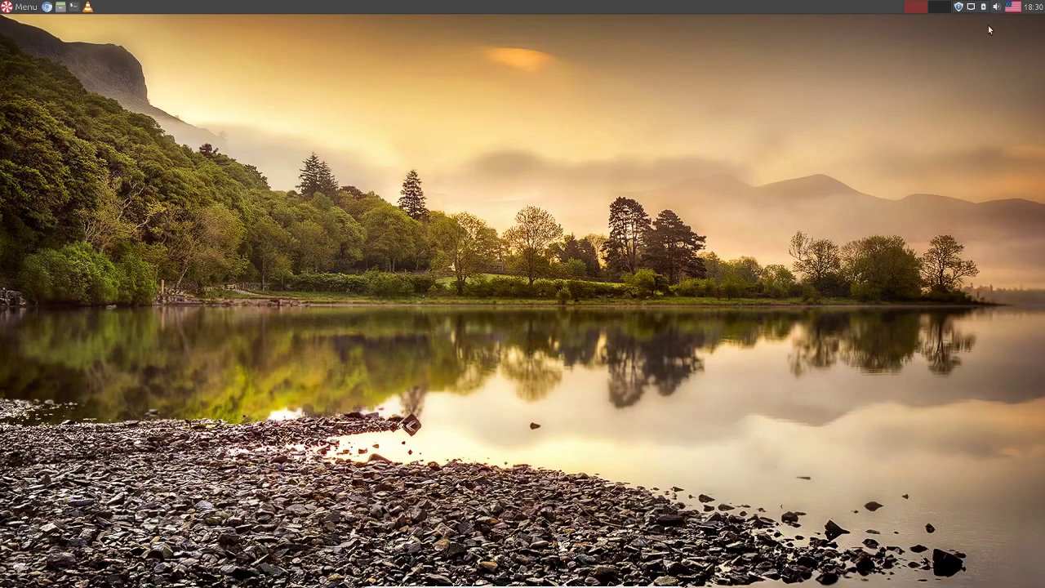
click(1032, 7)
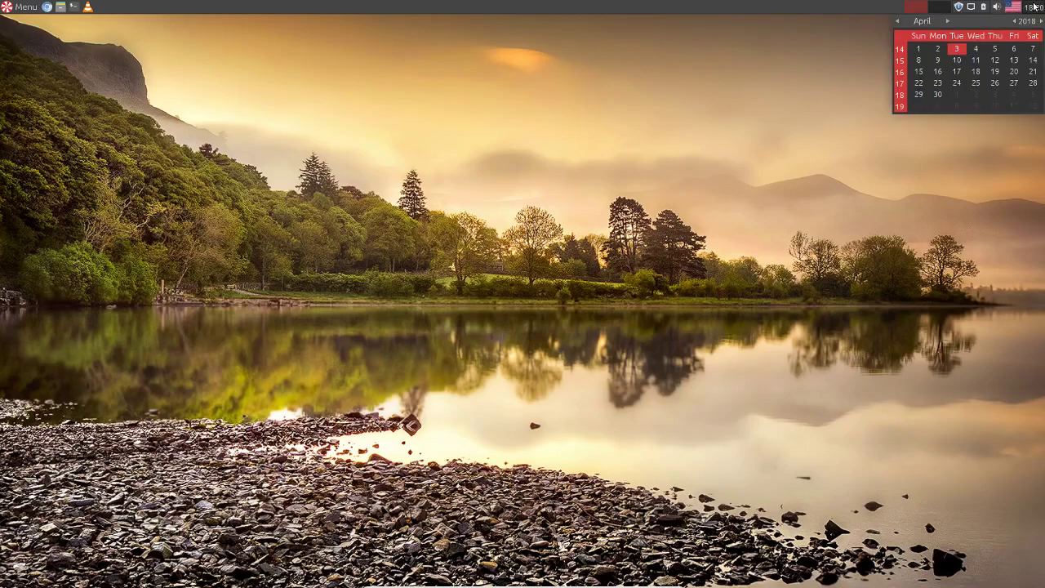
click(769, 66)
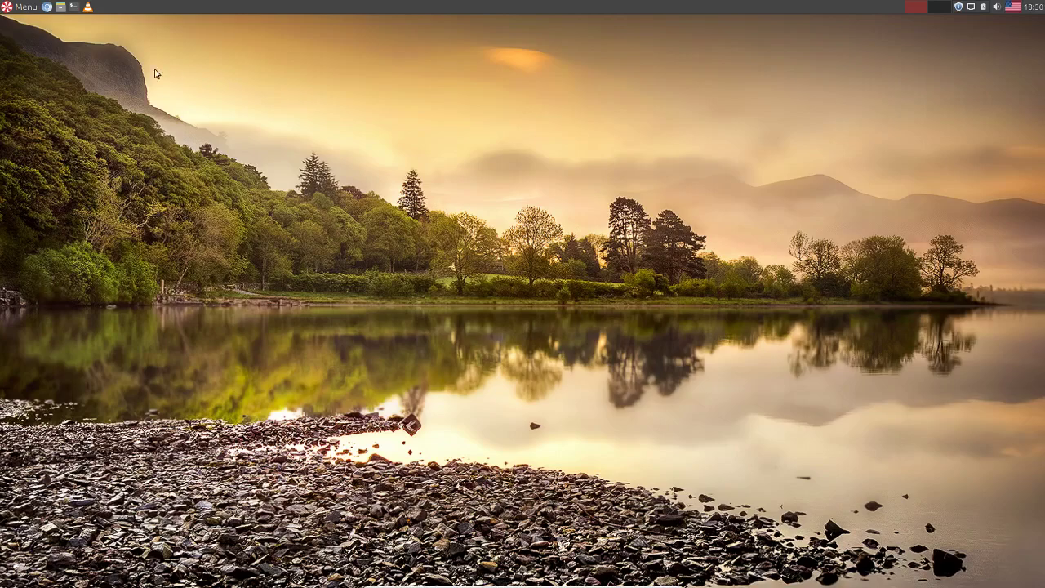
Look through the All, Accessories, Games and Graphics categories of the application menu
click(24, 8)
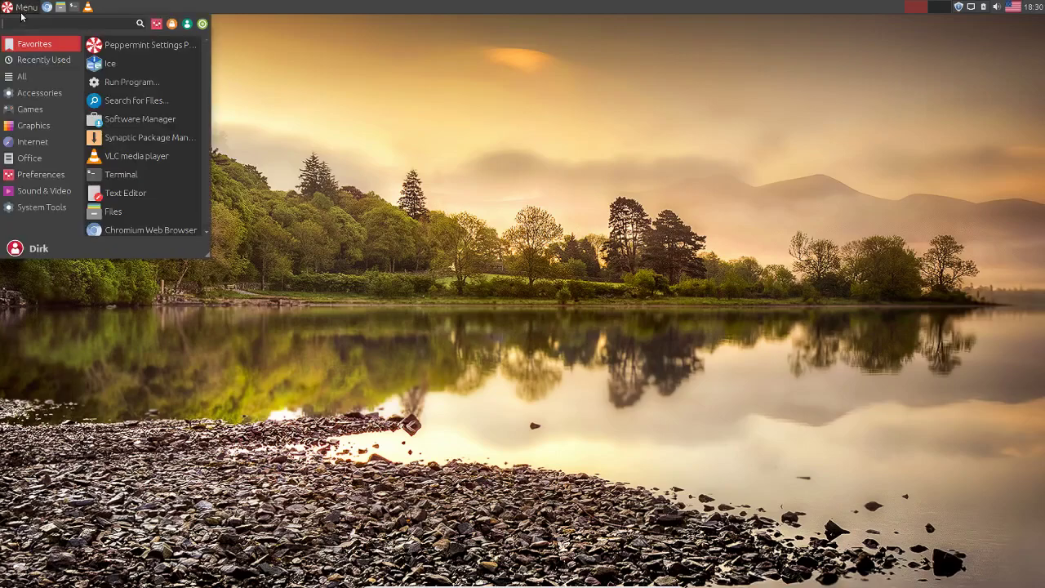
click(289, 76)
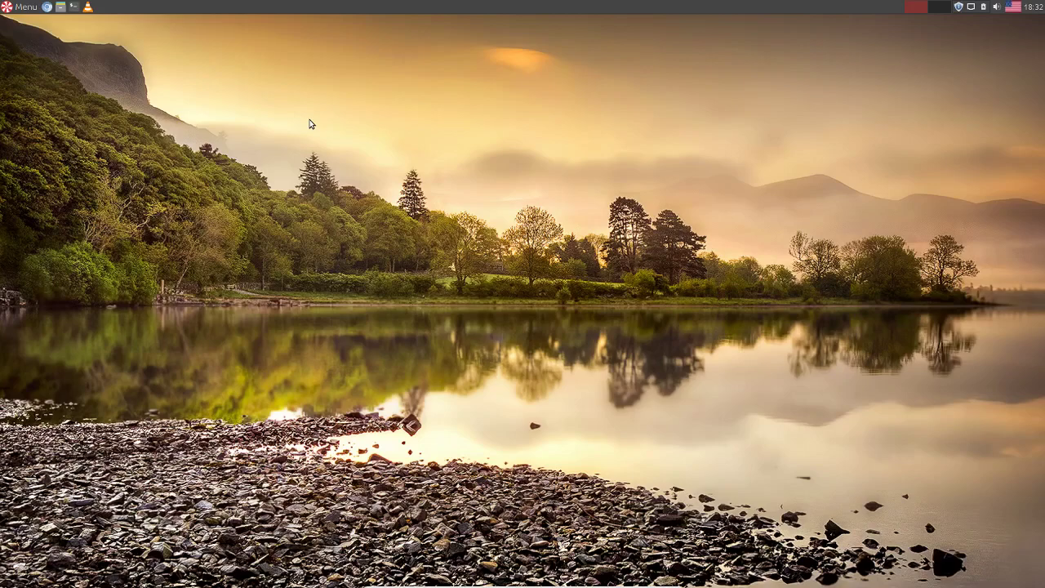
click(19, 6)
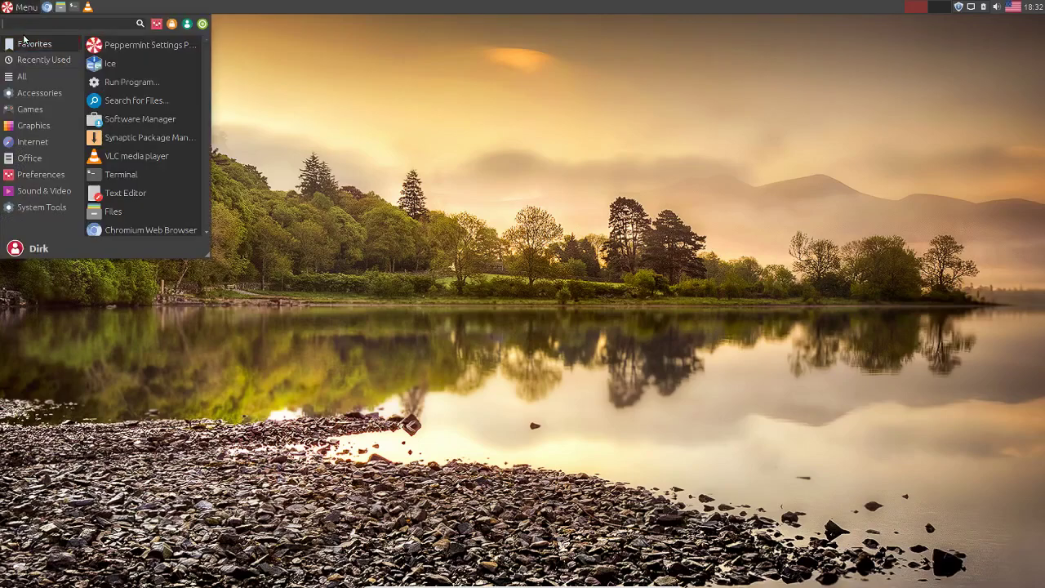
click(22, 79)
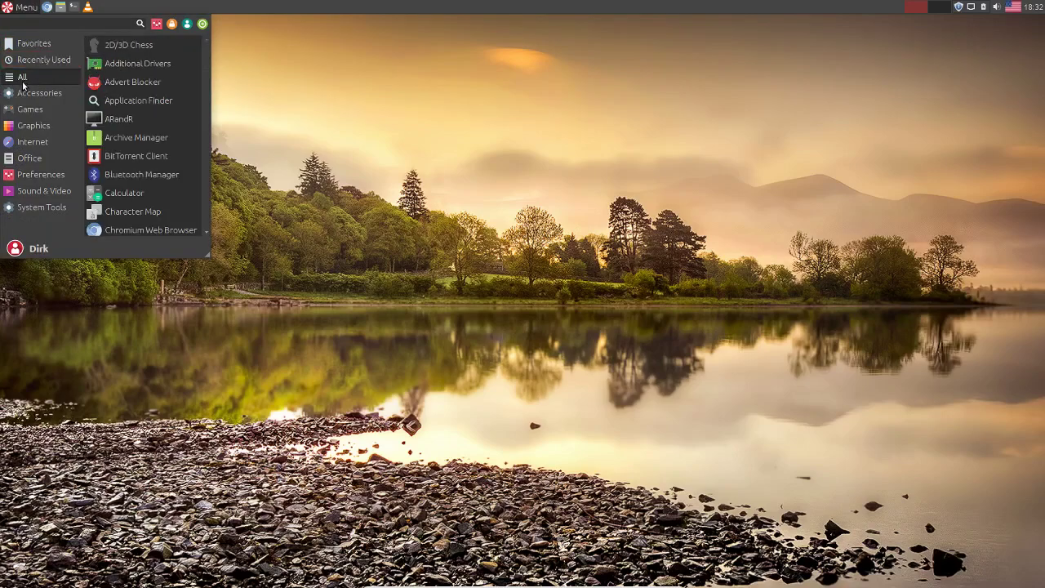
click(26, 92)
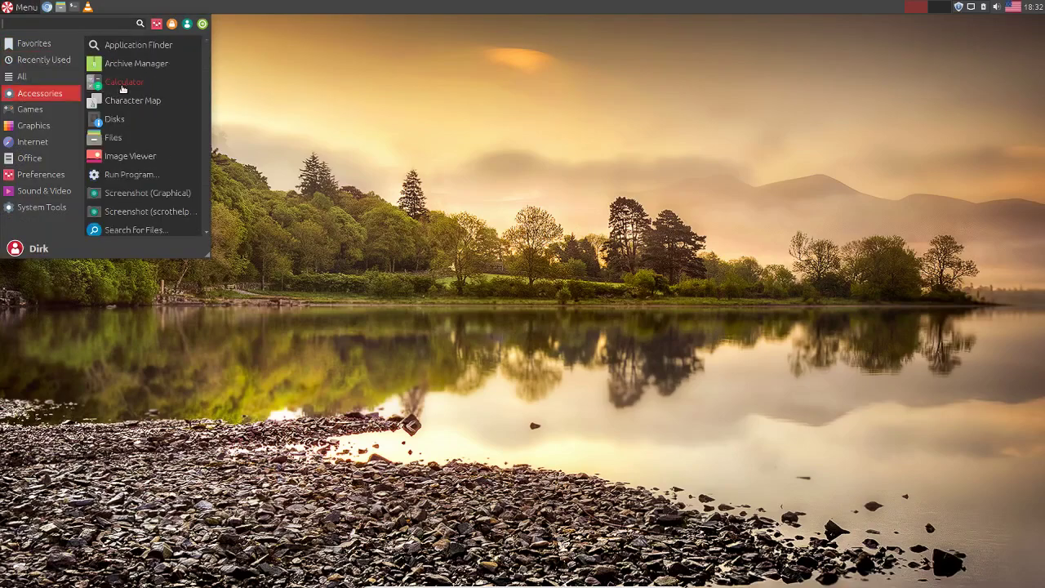
click(51, 108)
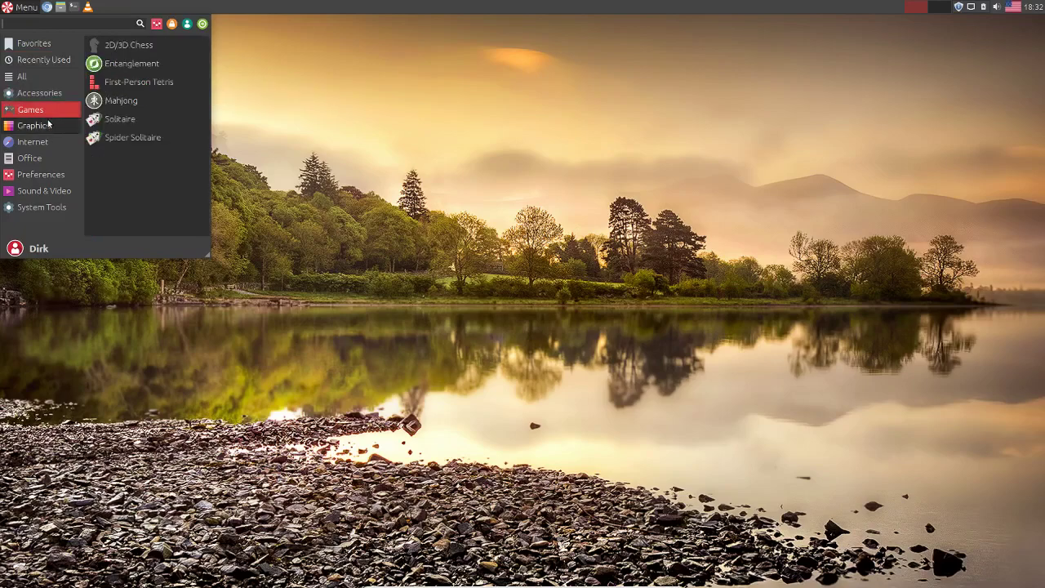
click(48, 126)
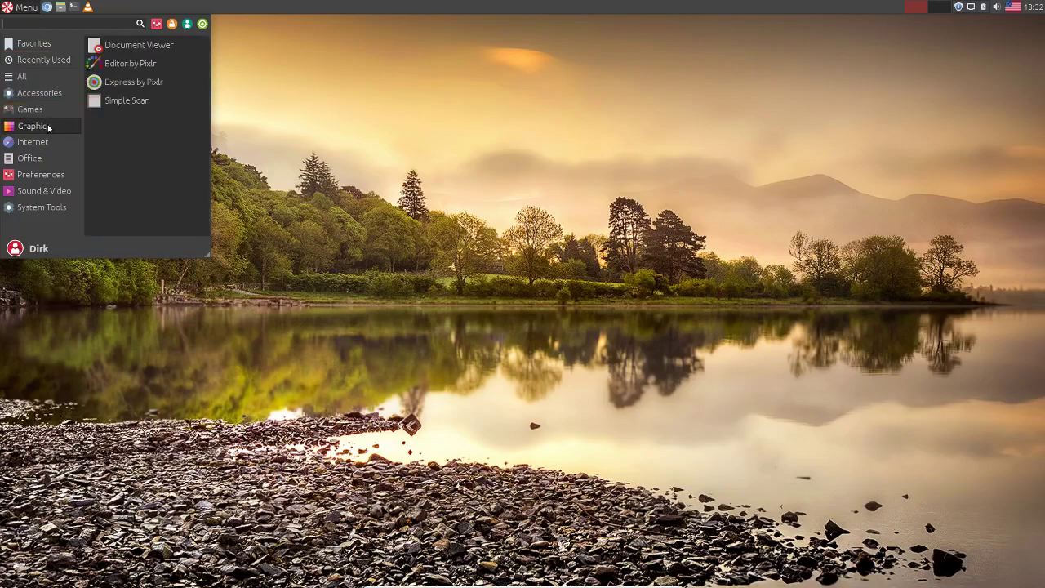
Open Simple Scan, view its version information, and close the program
click(125, 104)
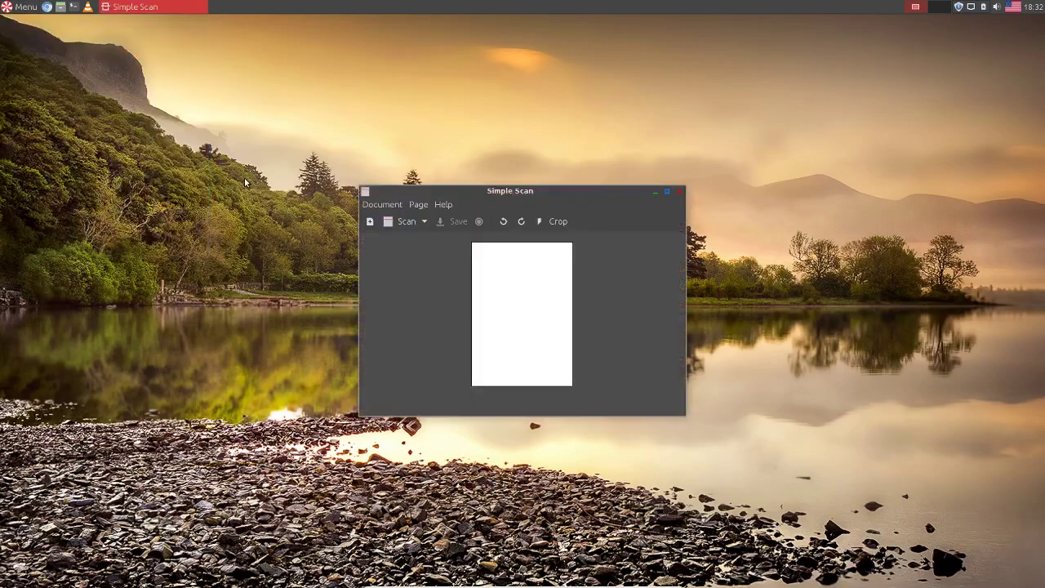
click(444, 205)
click(458, 230)
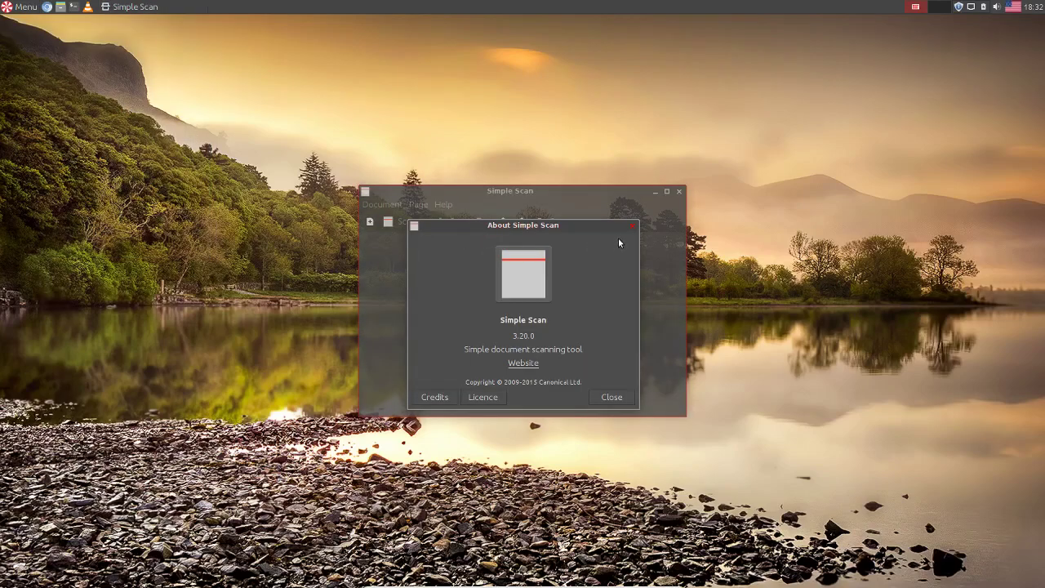
click(633, 226)
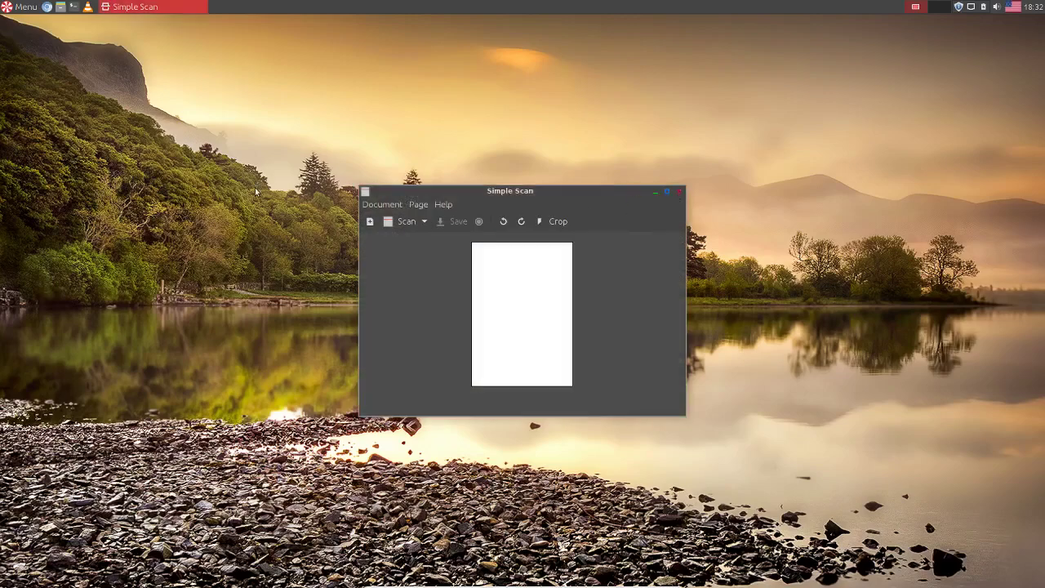
click(678, 192)
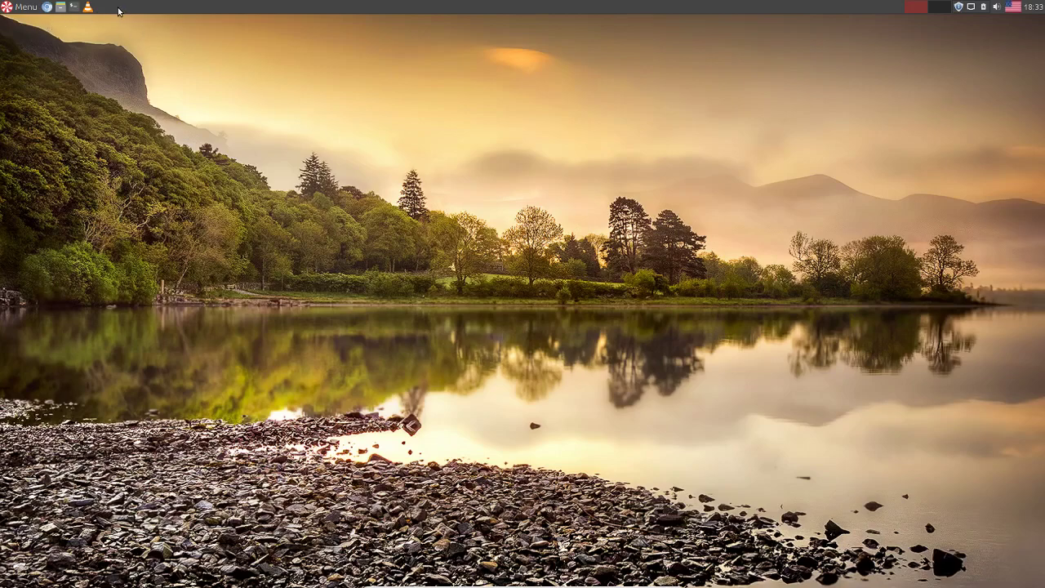
Examine the application menu's Sound & Video entries and the full list of Preferences tools
click(21, 6)
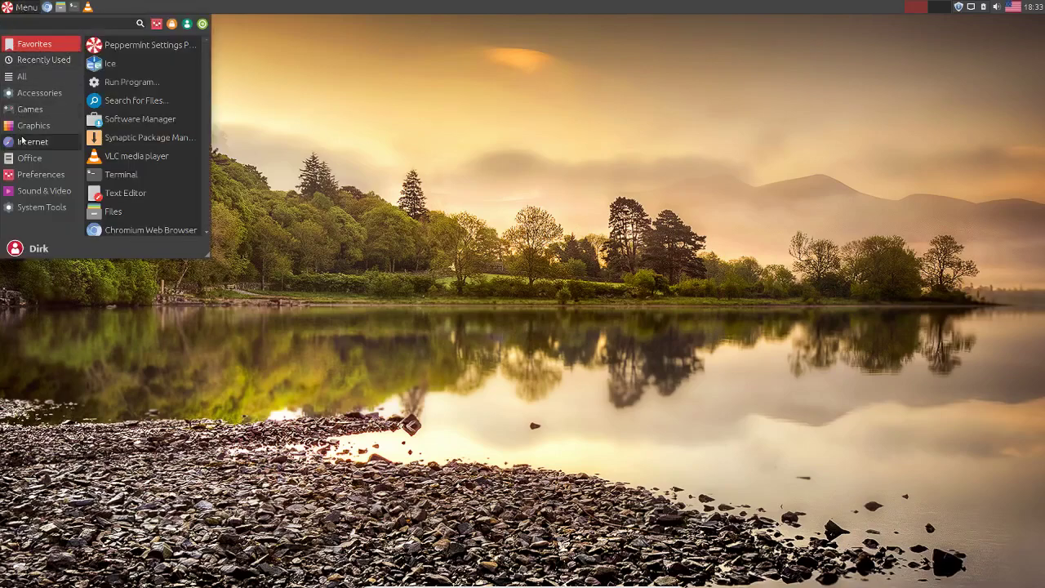
mouse_move(41, 190)
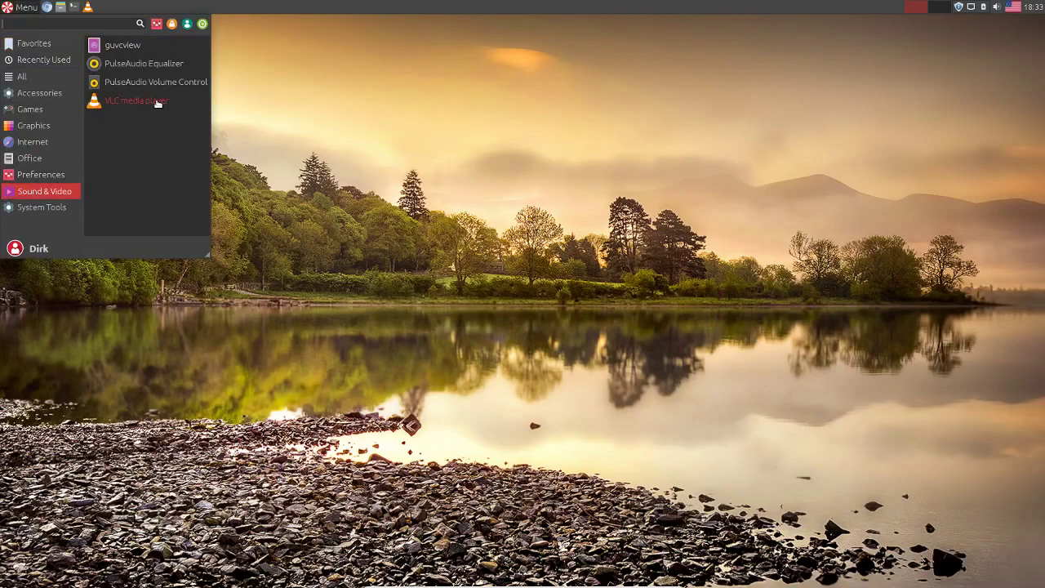
mouse_move(64, 177)
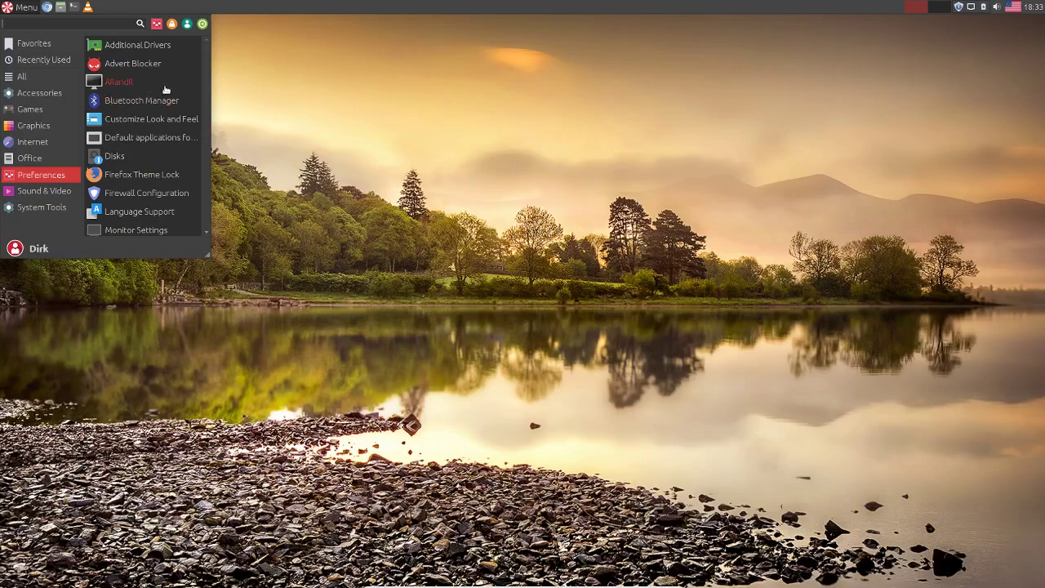
scroll(154, 118, down, 1)
scroll(151, 114, up, 1)
scroll(153, 102, down, 2)
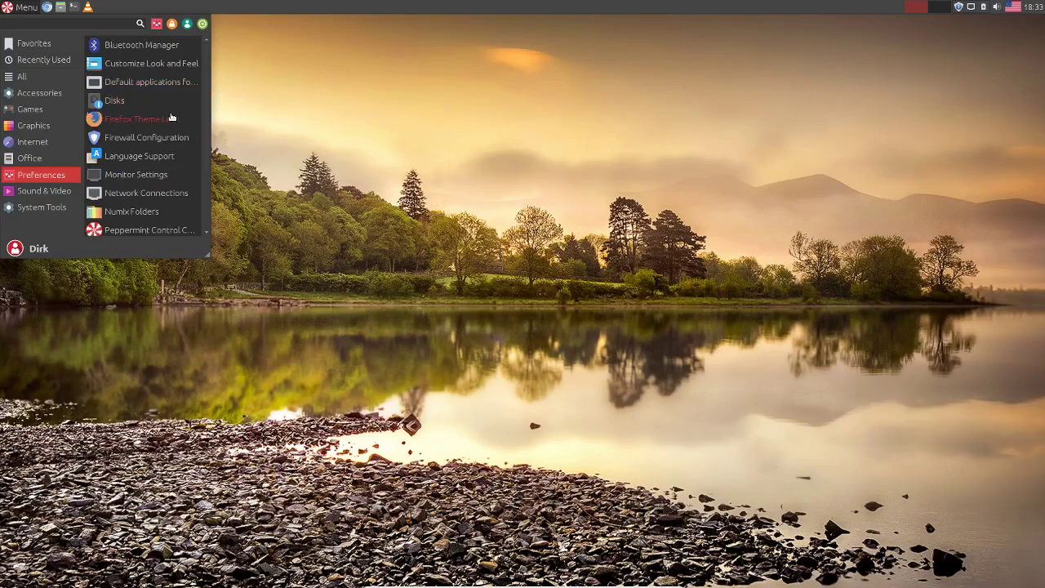
scroll(152, 137, down, 1)
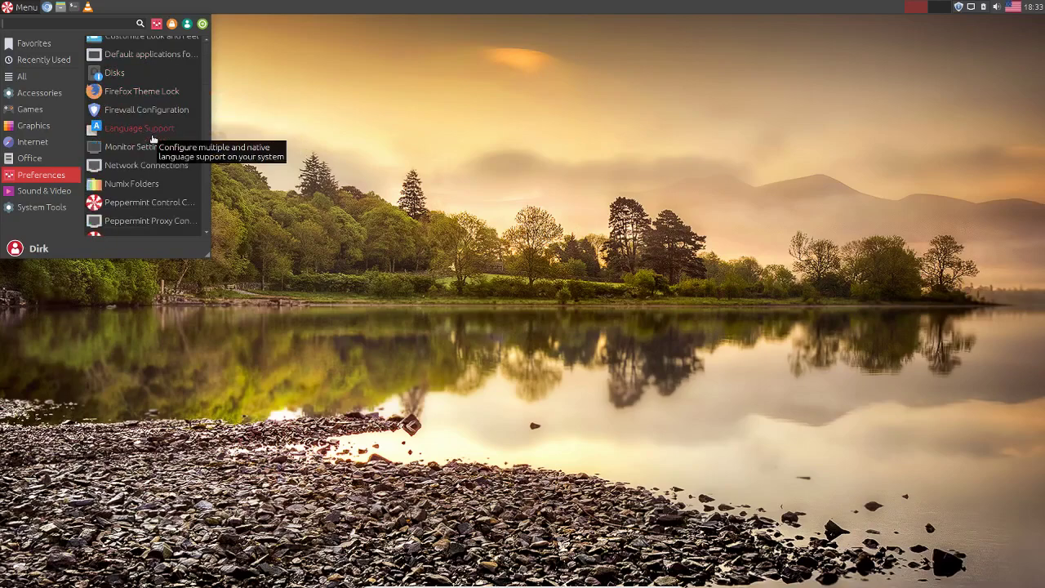
scroll(177, 180, down, 1)
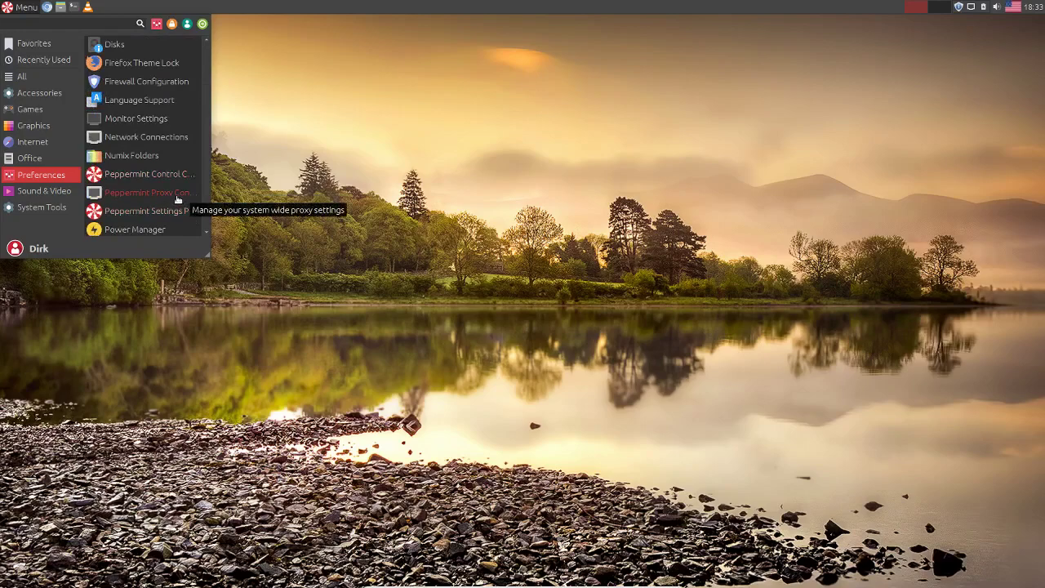
scroll(177, 200, down, 1)
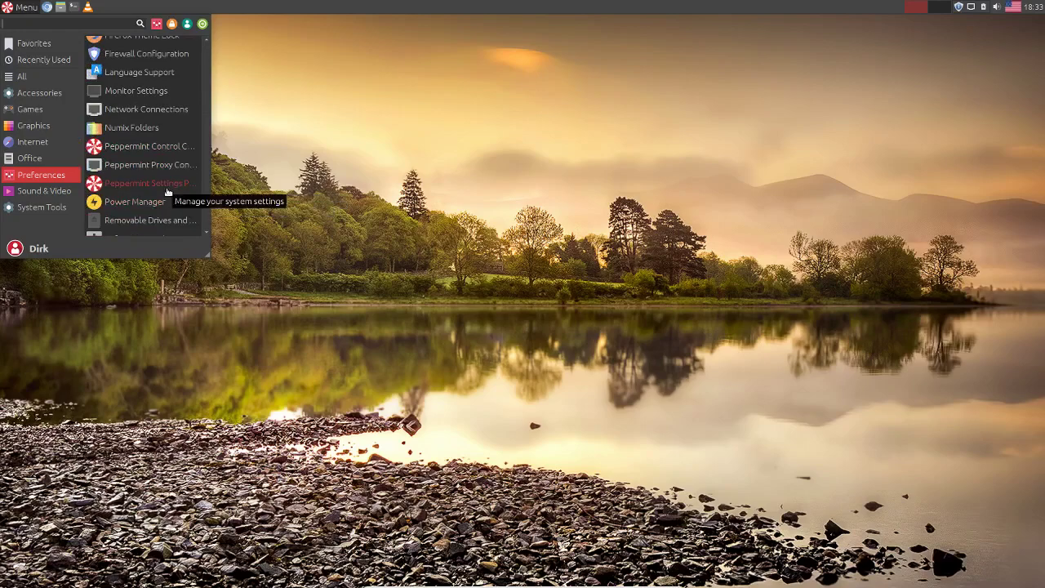
scroll(161, 202, down, 1)
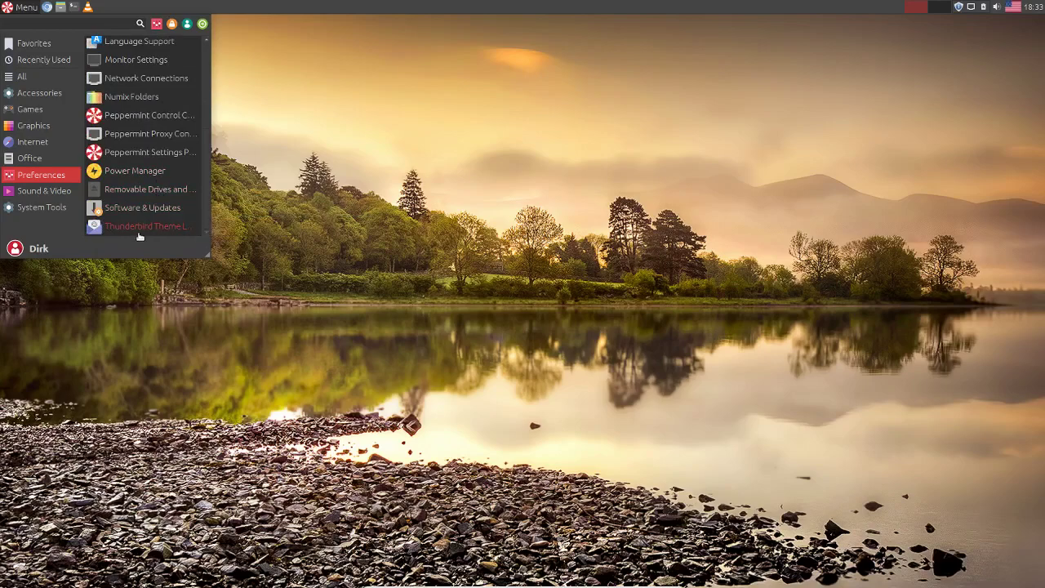
Review the Preferences, Internet, Graphics, Games and Accessories categories of the application menu
click(40, 174)
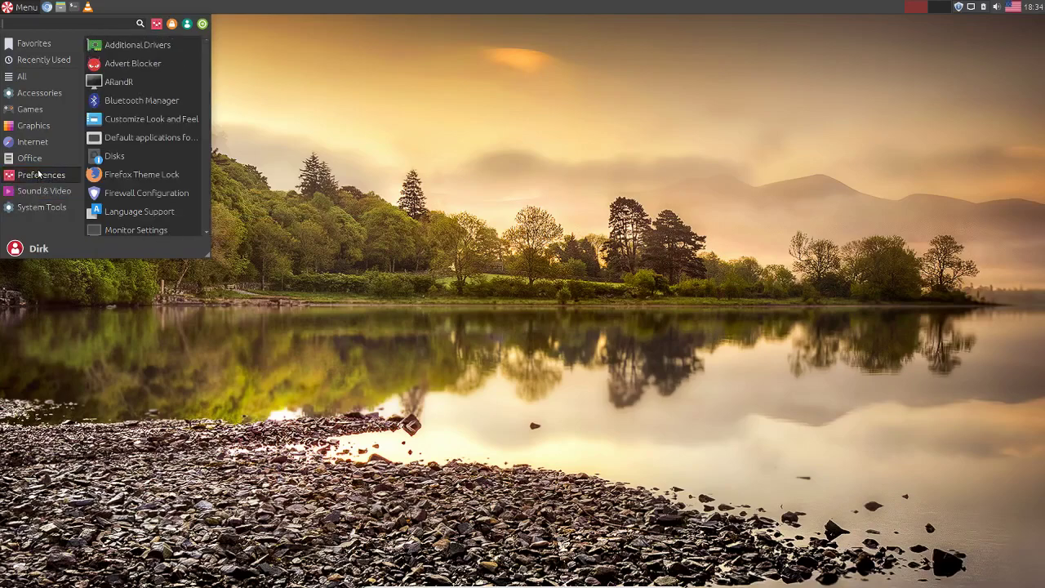
click(36, 145)
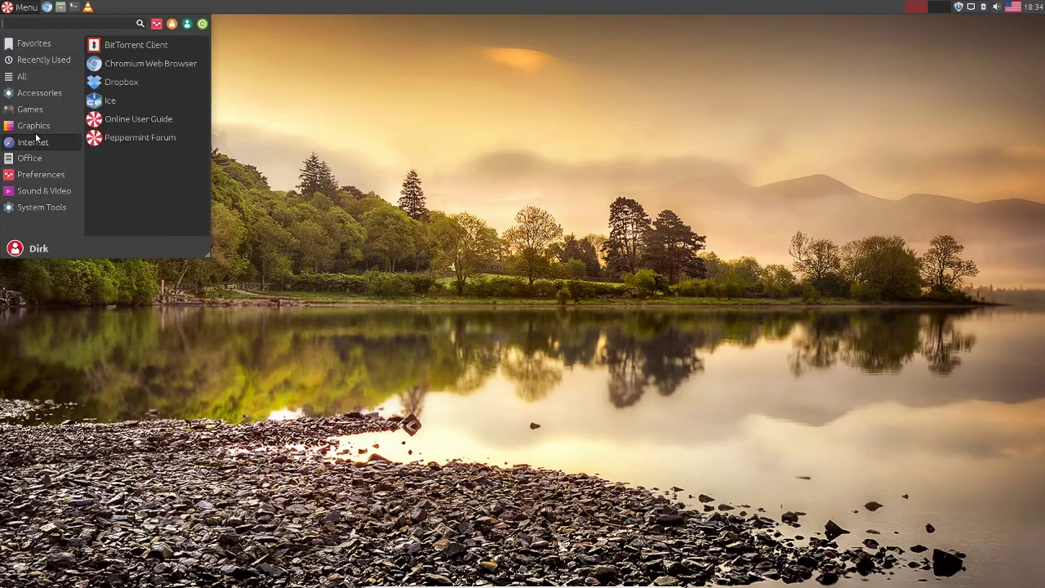
click(36, 128)
click(34, 111)
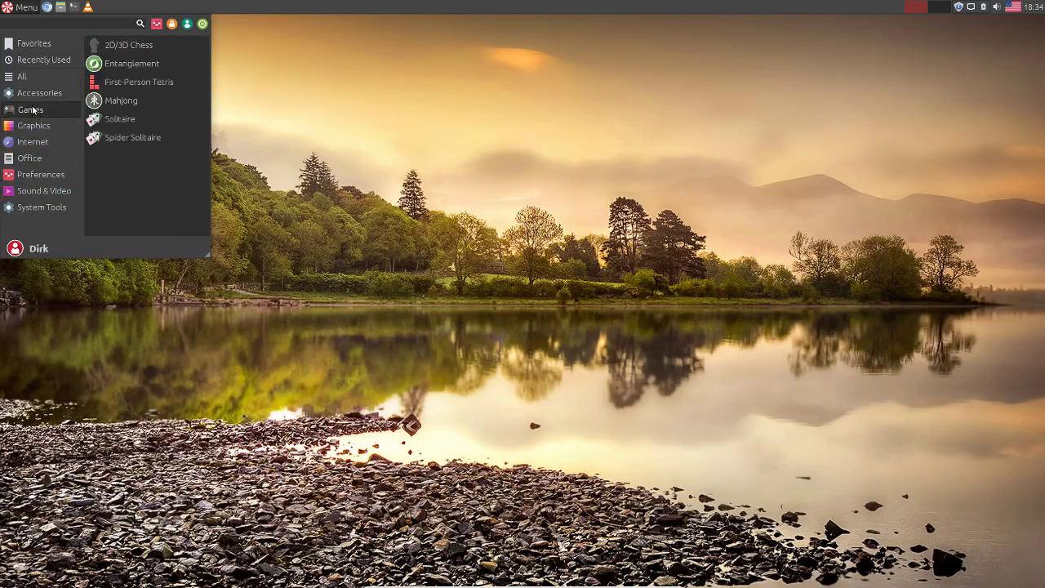
click(36, 96)
click(39, 112)
mouse_move(44, 98)
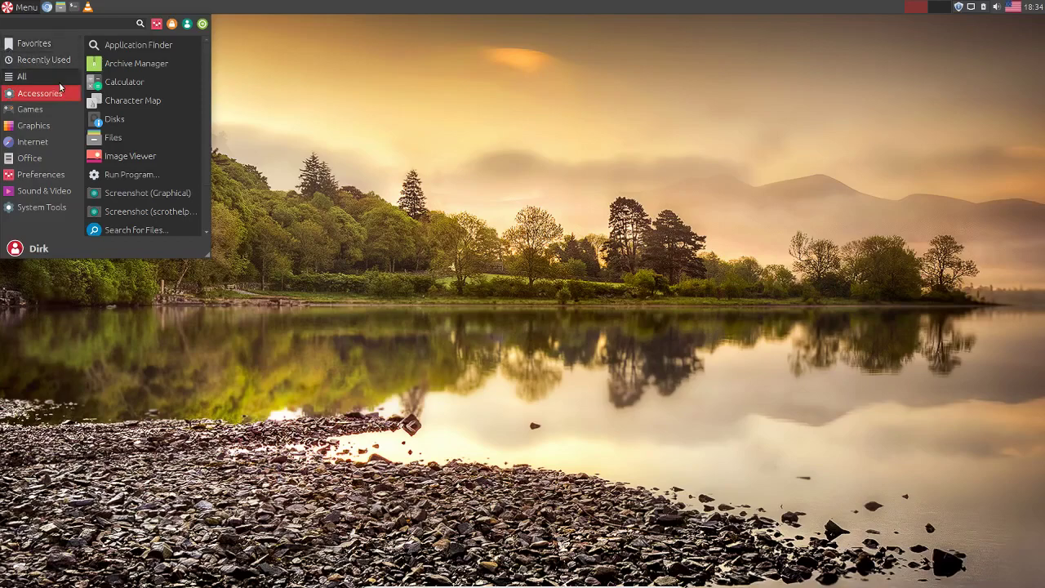
Try out the 2D/3D Chess game in the right half of the desktop with the pawn move e2 to e4, and close it
mouse_move(23, 76)
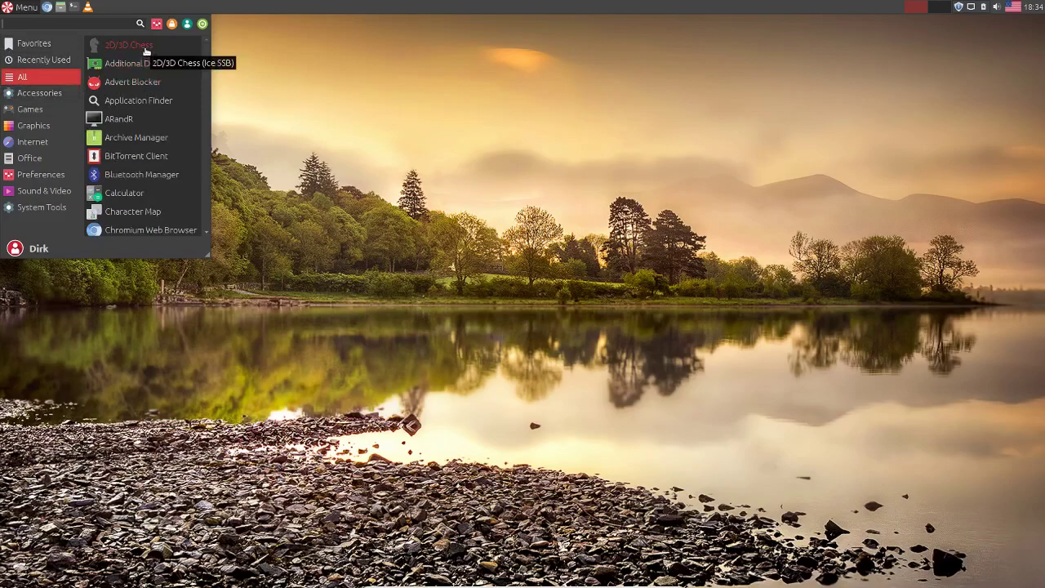
click(229, 169)
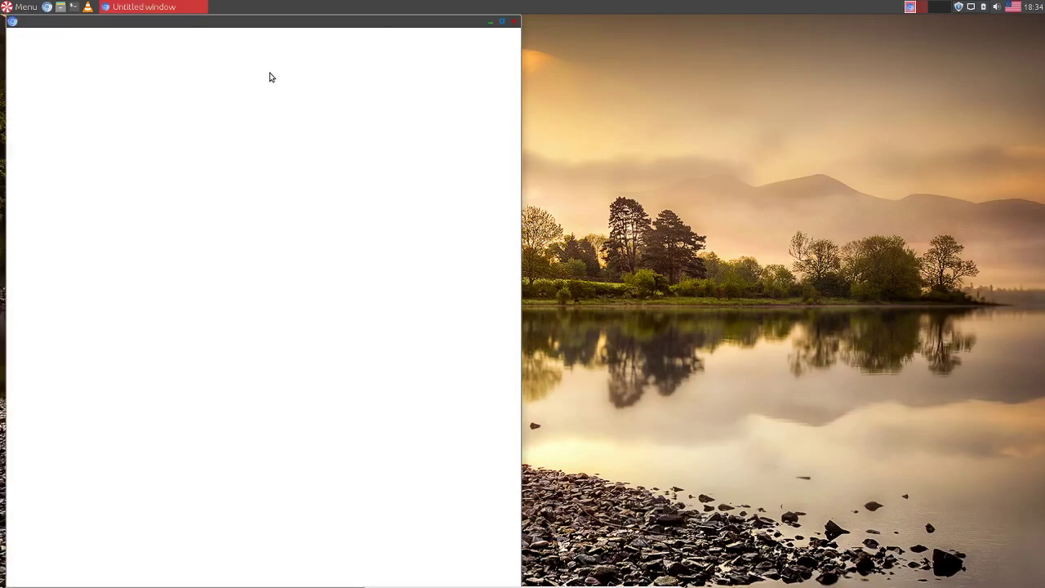
drag(294, 21, 807, 21)
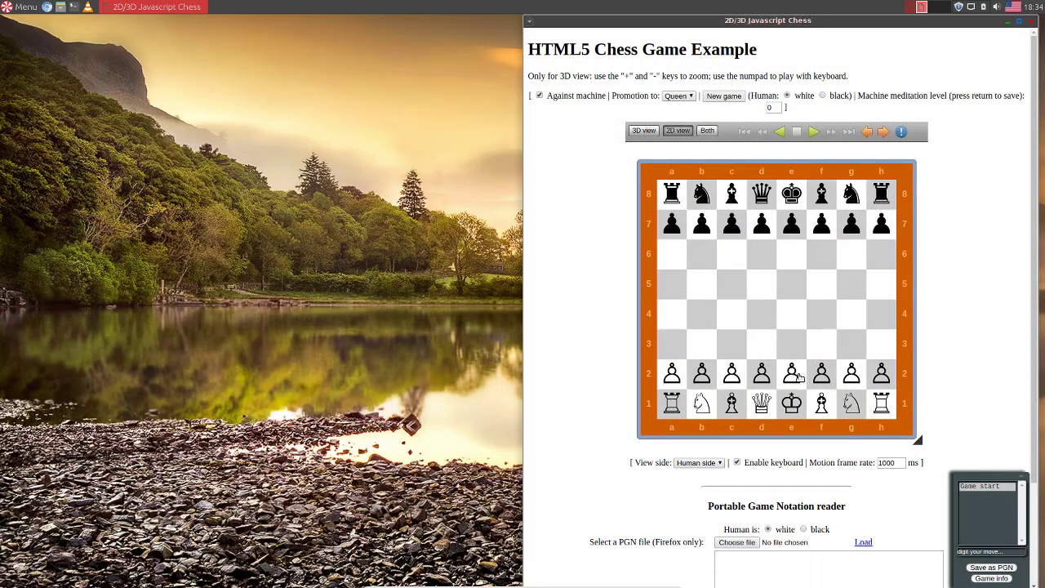
click(797, 374)
click(792, 318)
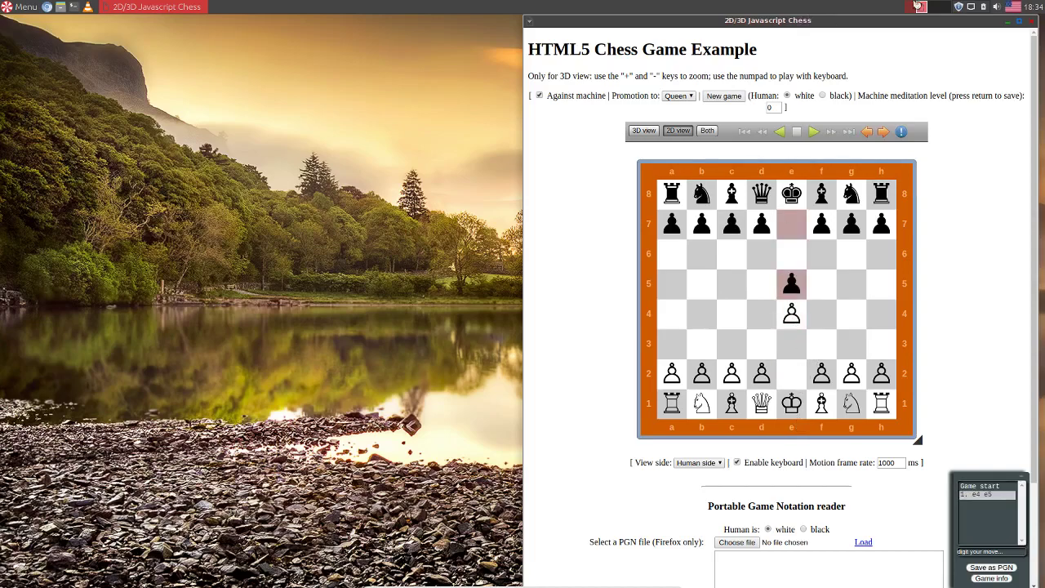
click(1030, 20)
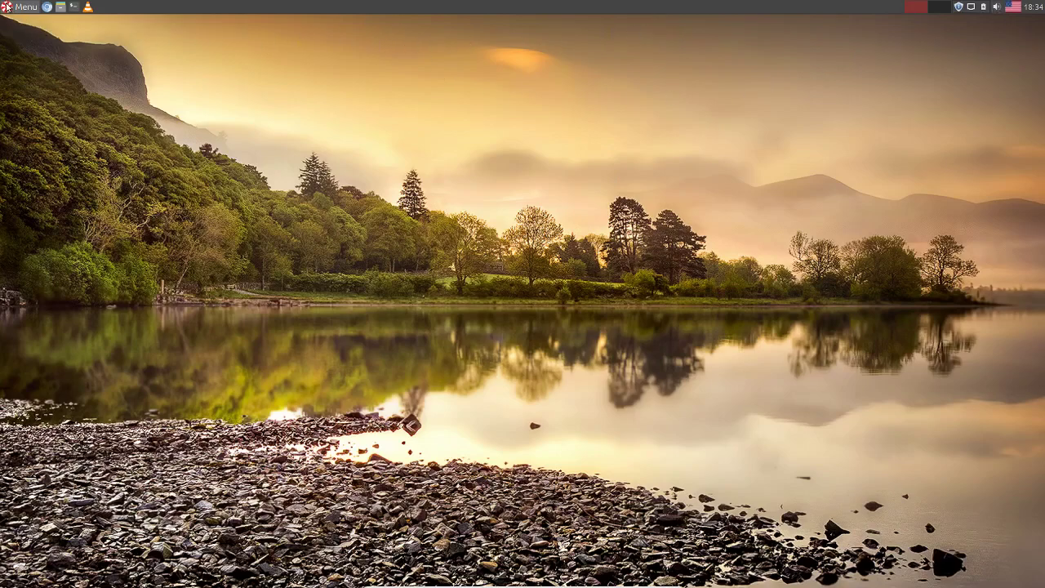
Reopen the application menu and look over its Favorites, Internet and Accessories entries
click(17, 9)
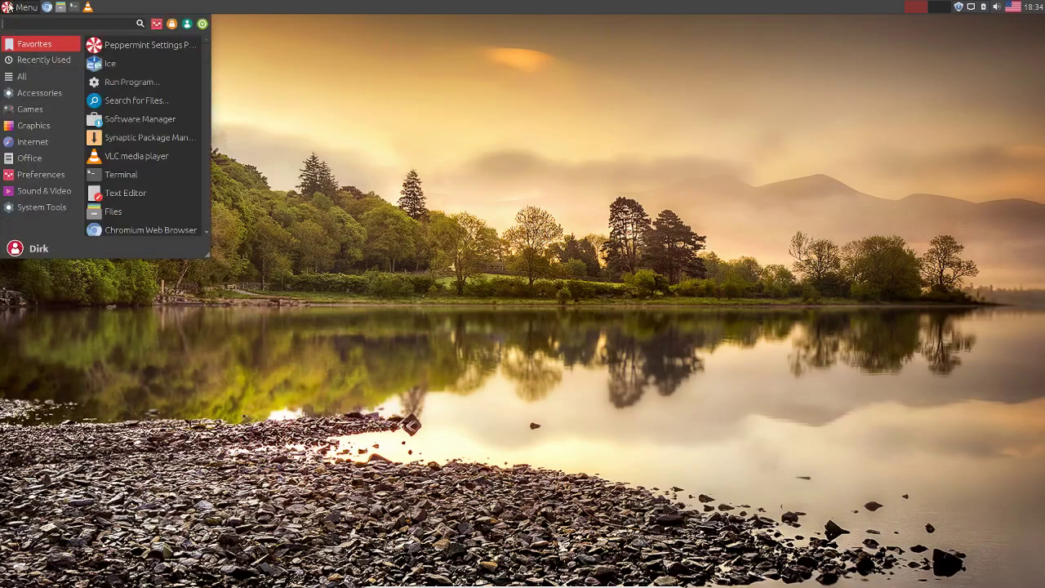
click(325, 82)
click(20, 9)
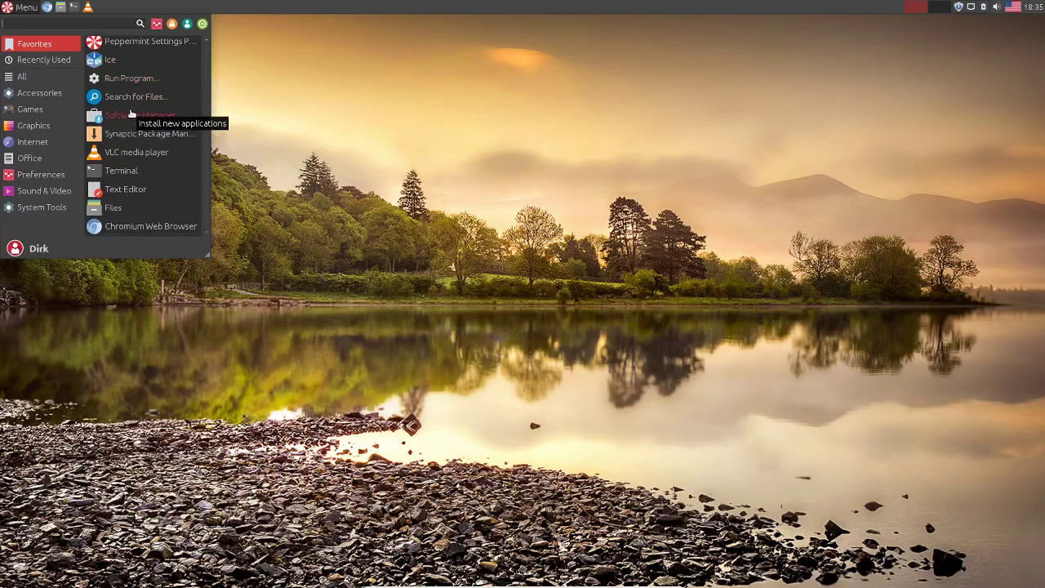
mouse_move(31, 163)
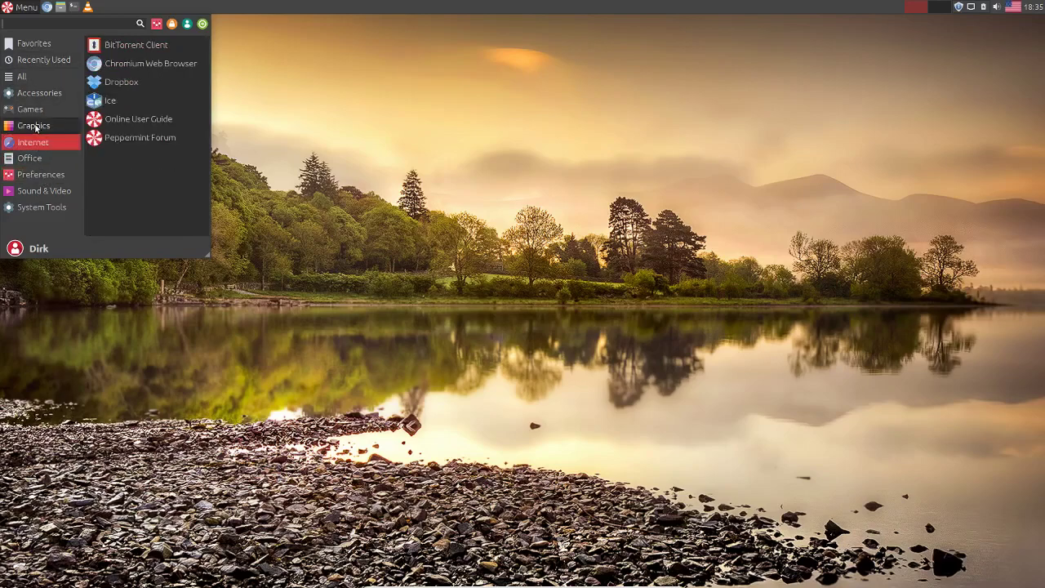
mouse_move(32, 96)
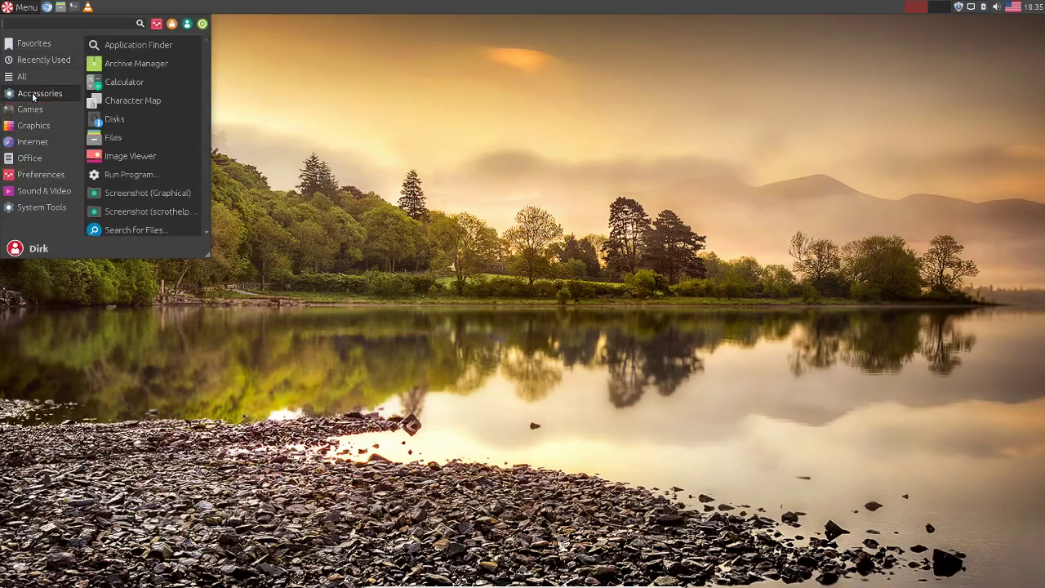
List all applications in the menu and enlarge the menu in both width and height to fit more entries
mouse_move(23, 78)
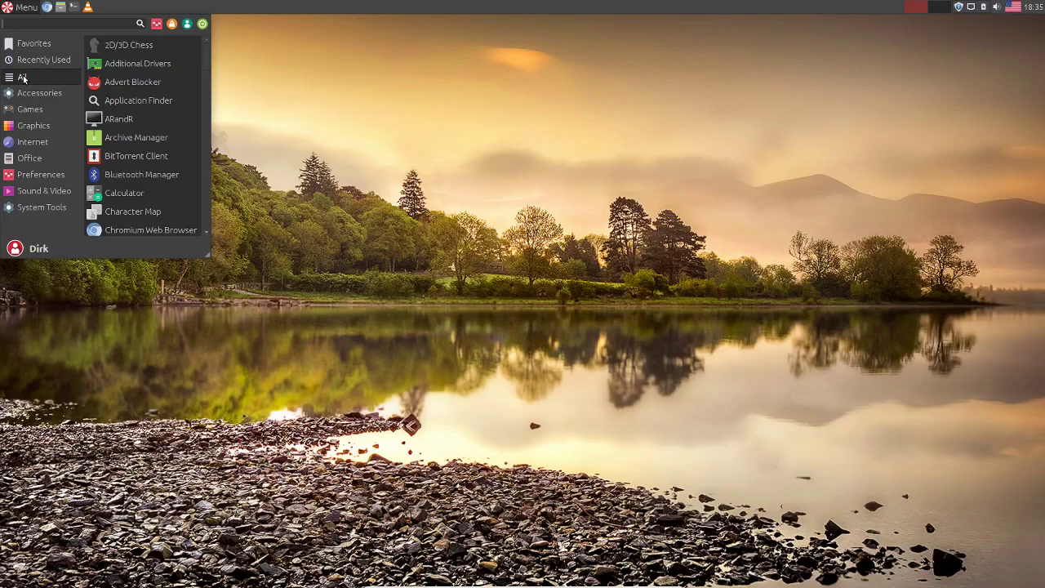
click(24, 78)
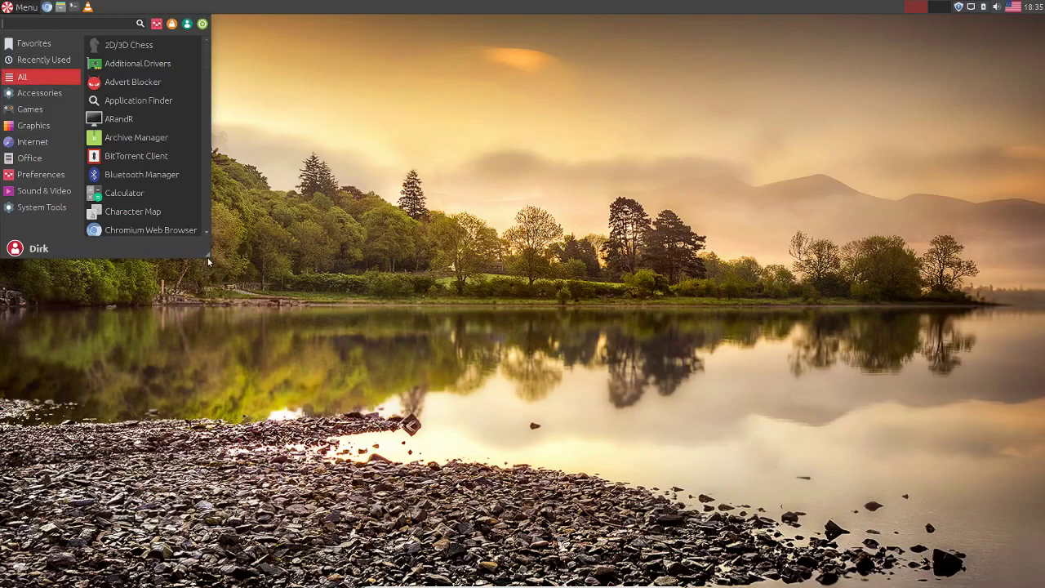
drag(208, 258, 289, 344)
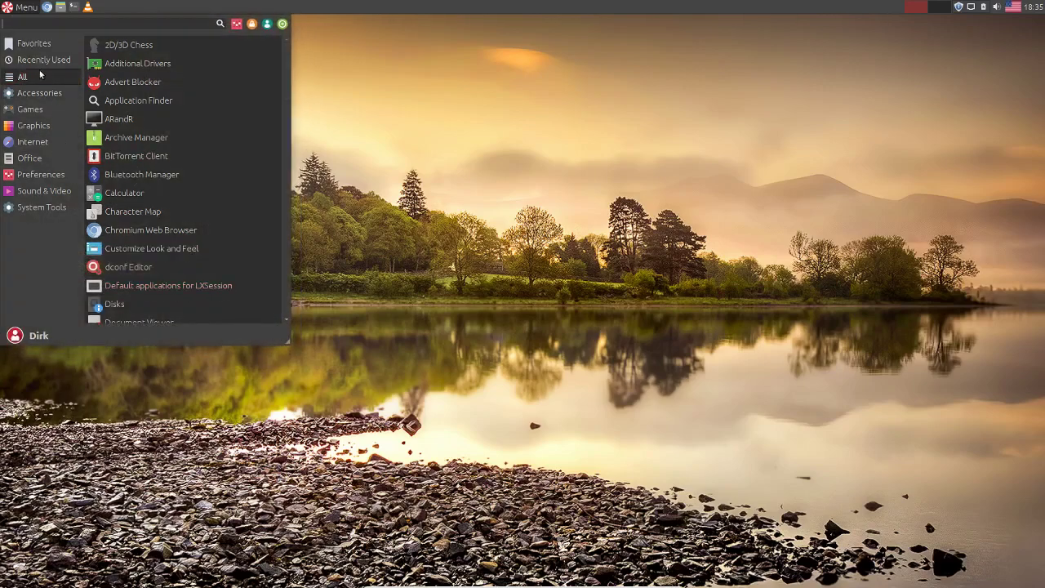
Check the About information of the Whisker Menu plugin and look over the panel's management options
click(24, 10)
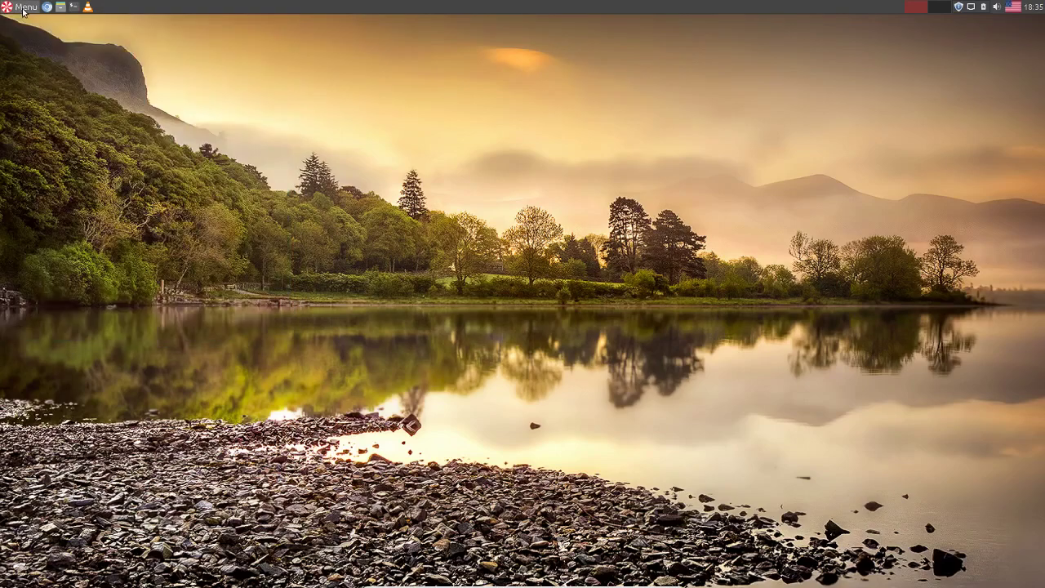
right_click(24, 10)
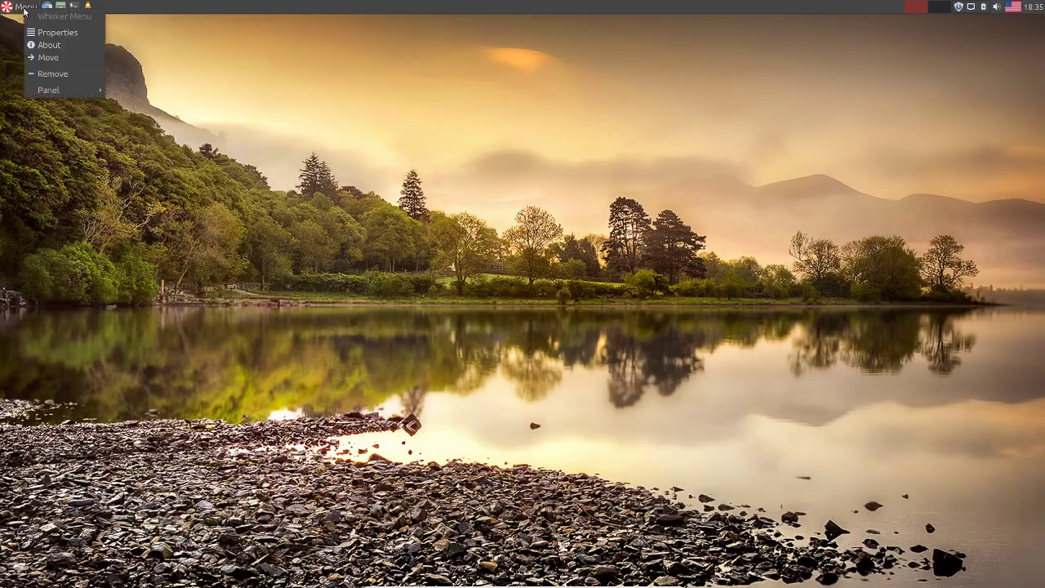
click(63, 44)
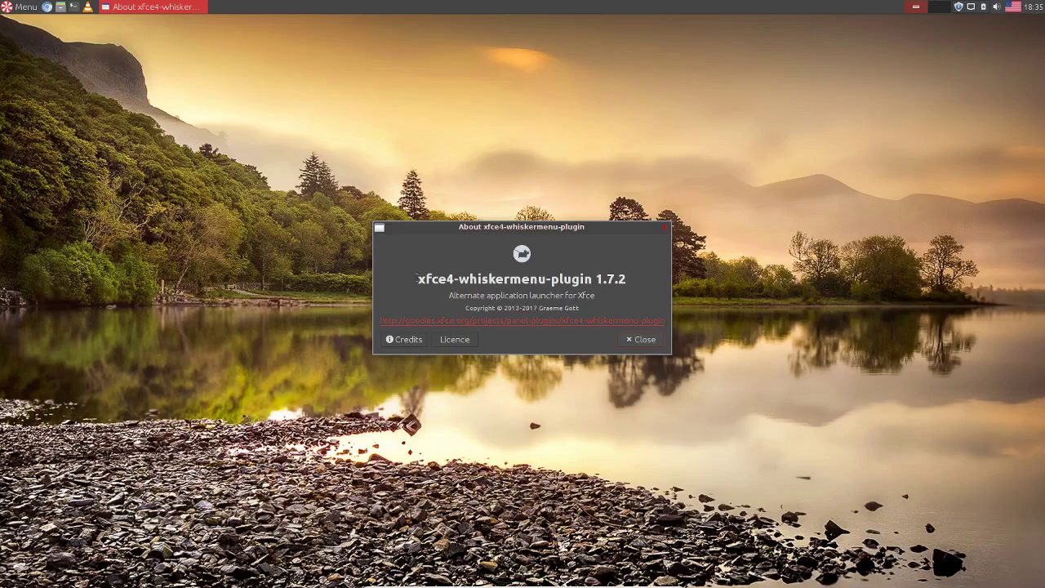
click(667, 227)
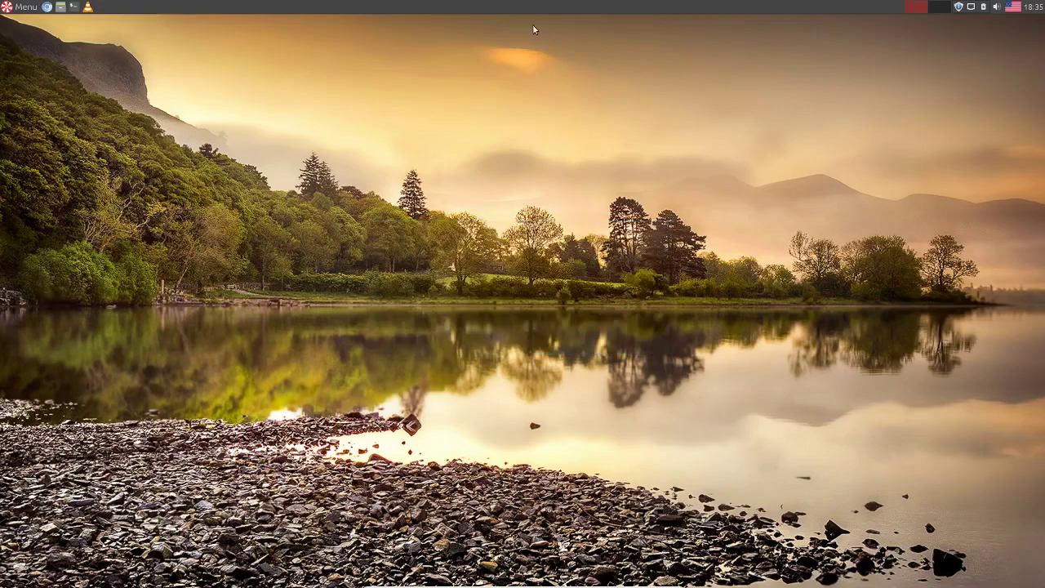
right_click(558, 10)
mouse_move(606, 80)
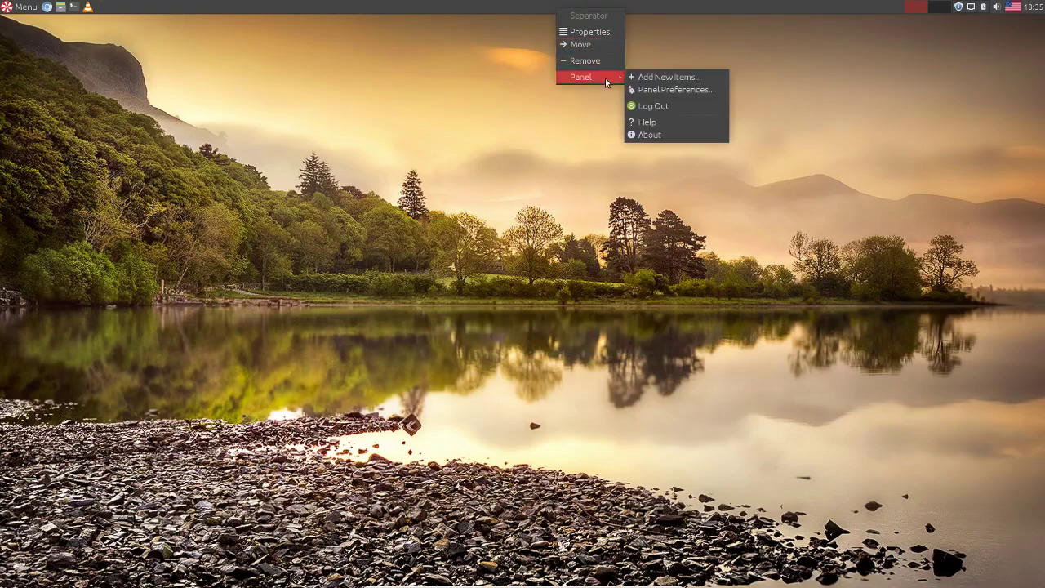
click(367, 109)
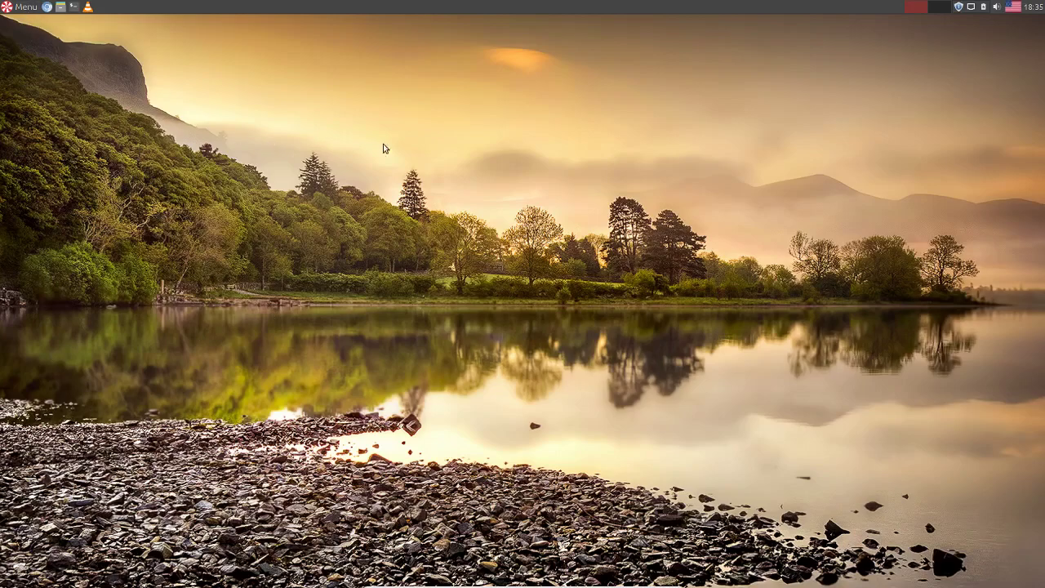
Open and close the application menu several times to check how quickly it responds
click(24, 9)
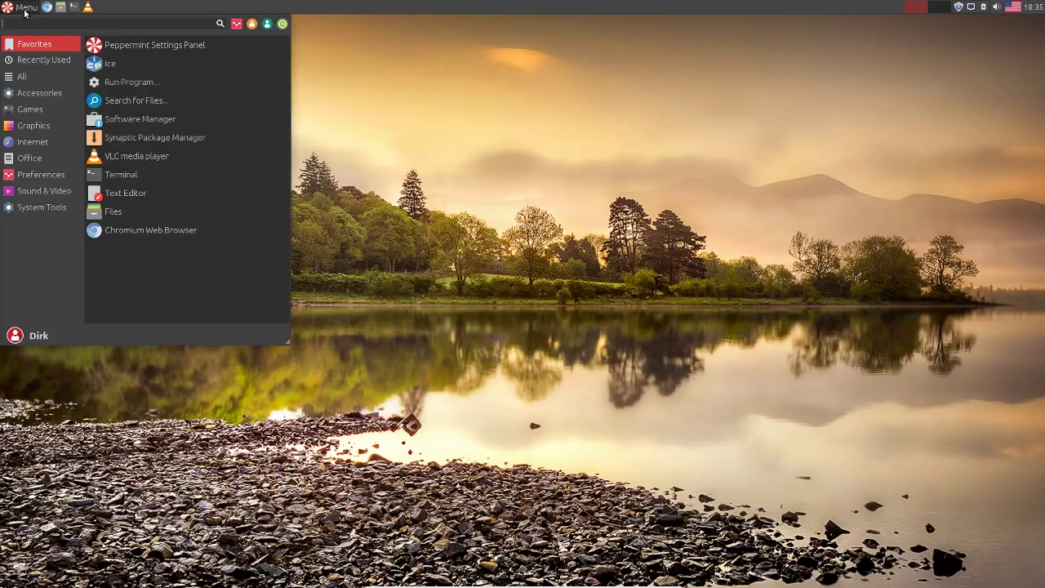
click(25, 10)
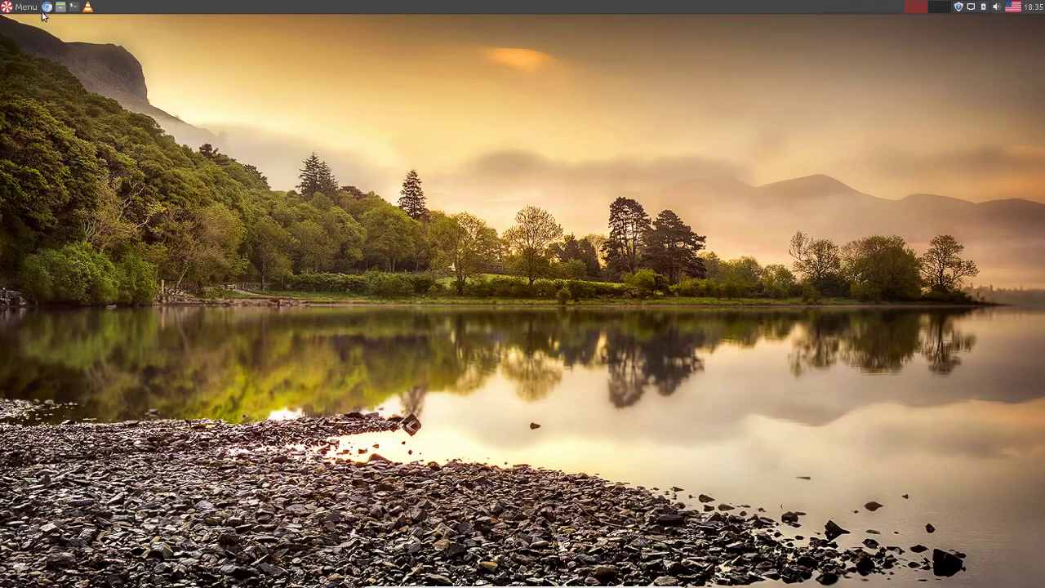
click(25, 8)
click(382, 103)
click(22, 9)
click(22, 8)
click(22, 8)
click(24, 8)
Open the Home folder in the Peppermint file manager and close it, twice in a row
click(60, 7)
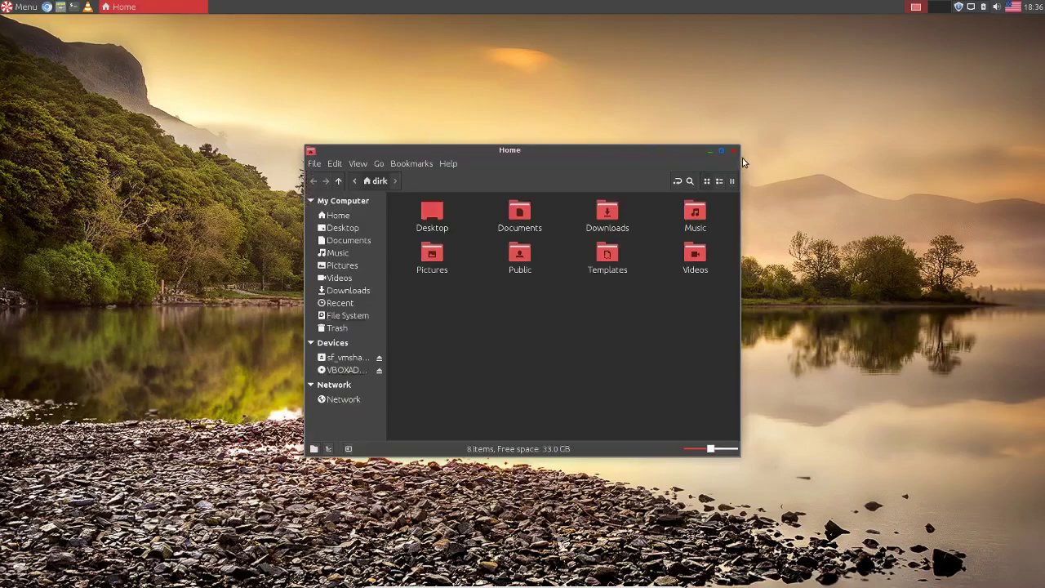
click(734, 151)
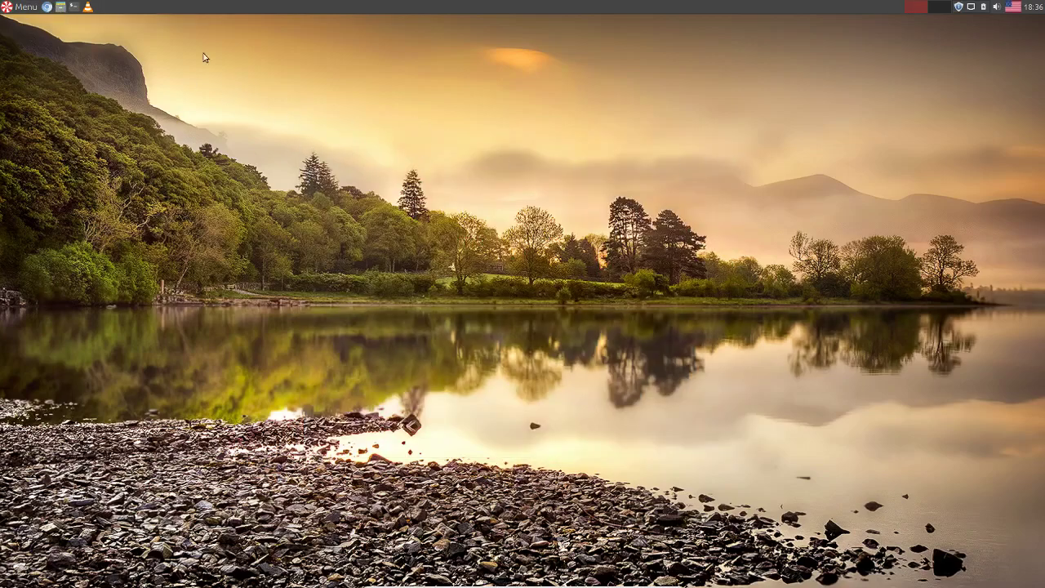
click(60, 8)
click(732, 151)
Shut down the Peppermint OS virtual machine and exit the VirtualBox Manager
click(23, 7)
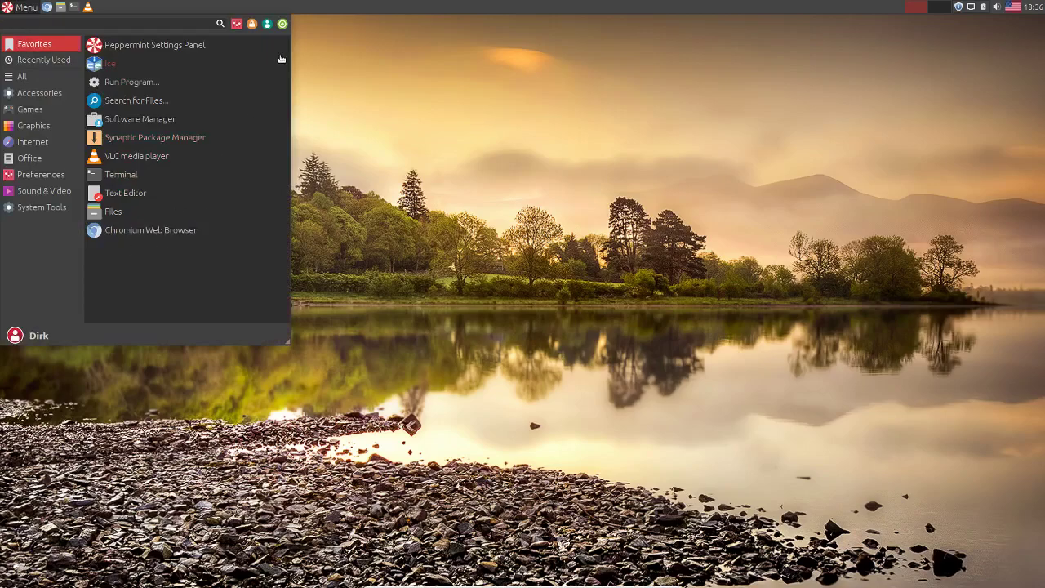
click(281, 23)
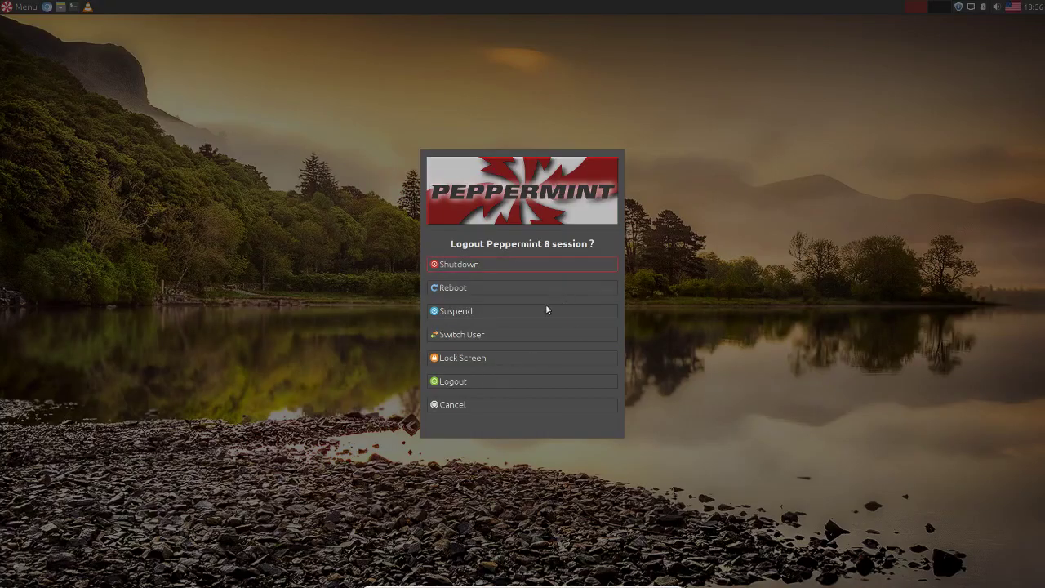
click(488, 268)
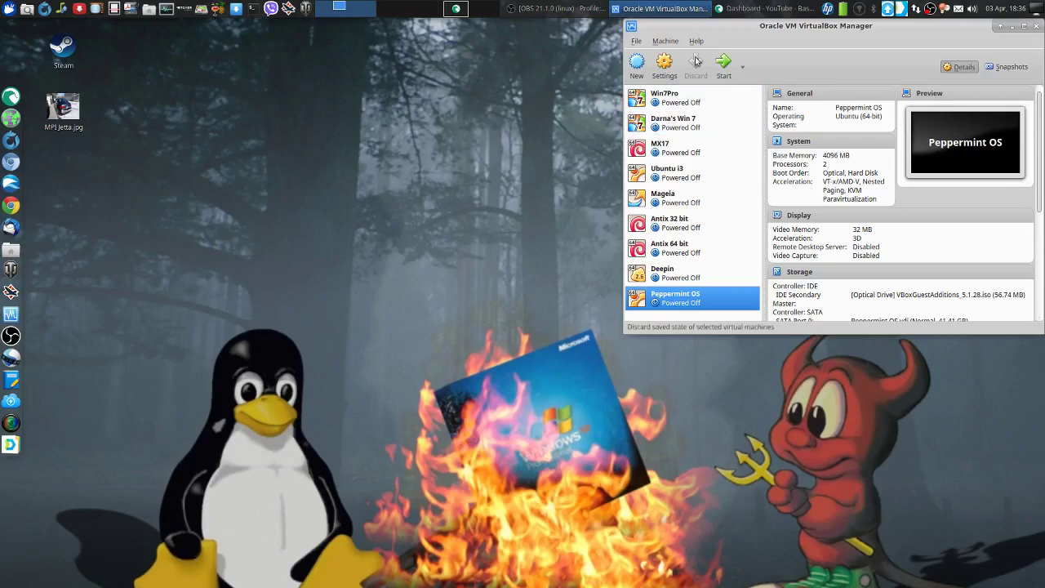
click(638, 42)
click(691, 148)
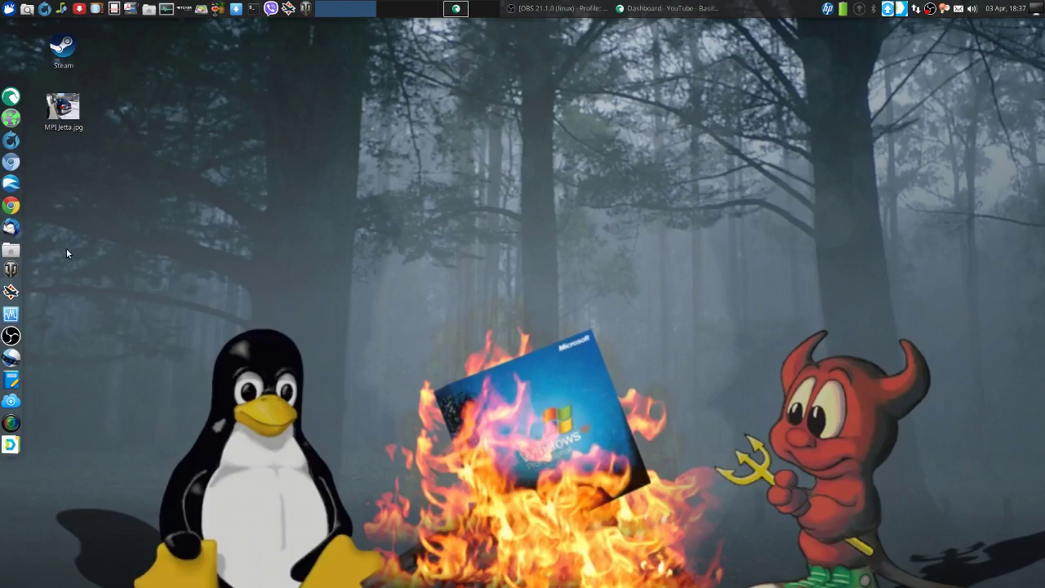
Open and close the host's file manager repeatedly to compare how quickly it loads the home folder
click(11, 249)
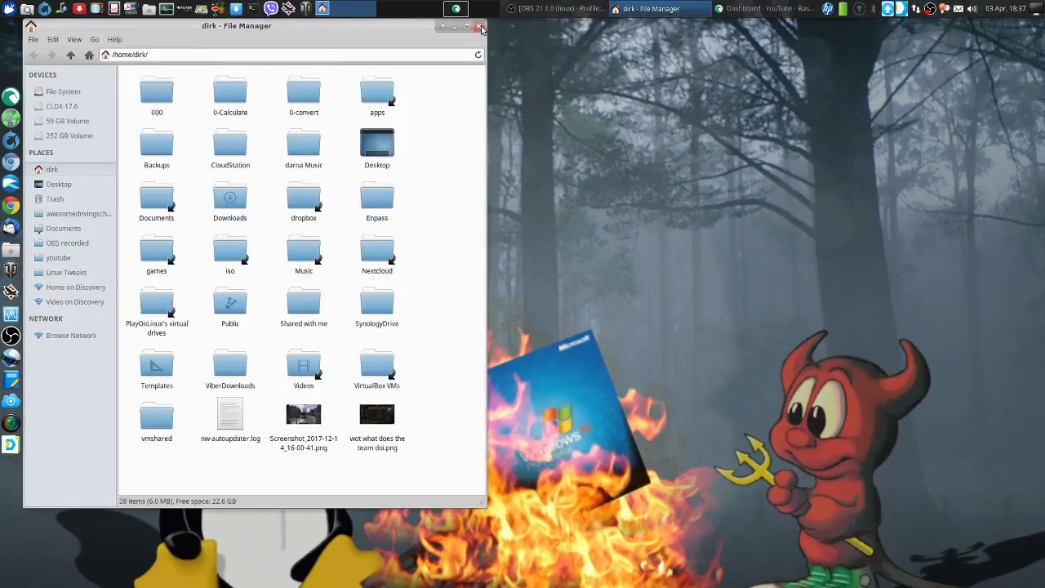
click(479, 27)
click(10, 249)
click(479, 27)
click(11, 253)
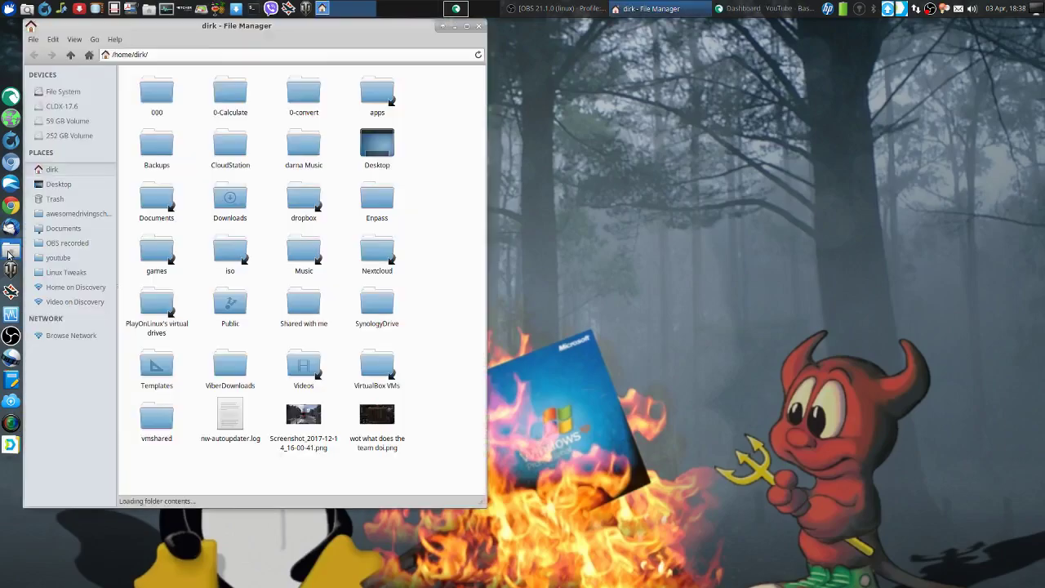
click(479, 27)
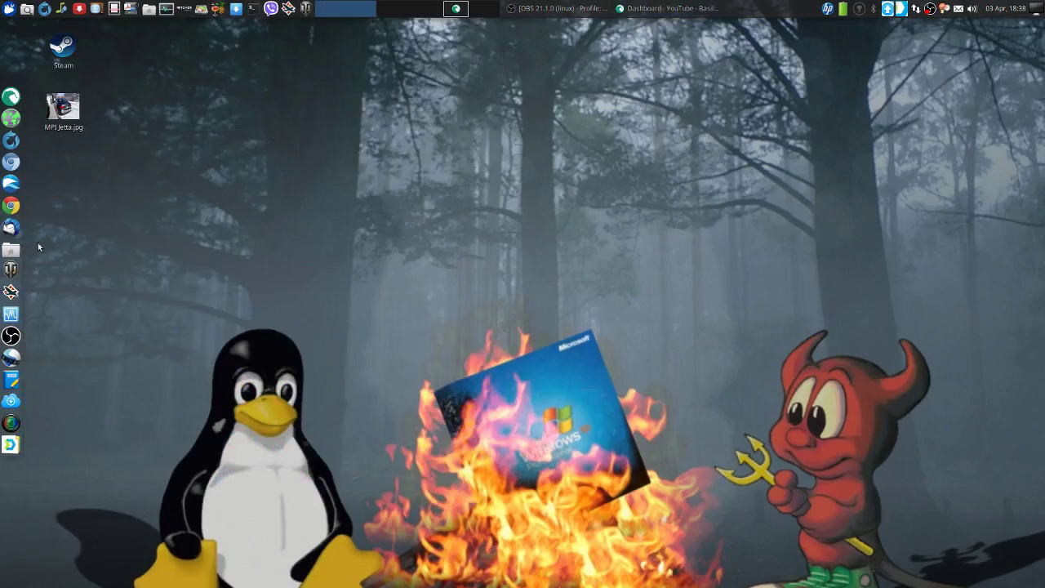
click(11, 249)
click(480, 27)
click(10, 249)
click(478, 26)
click(10, 249)
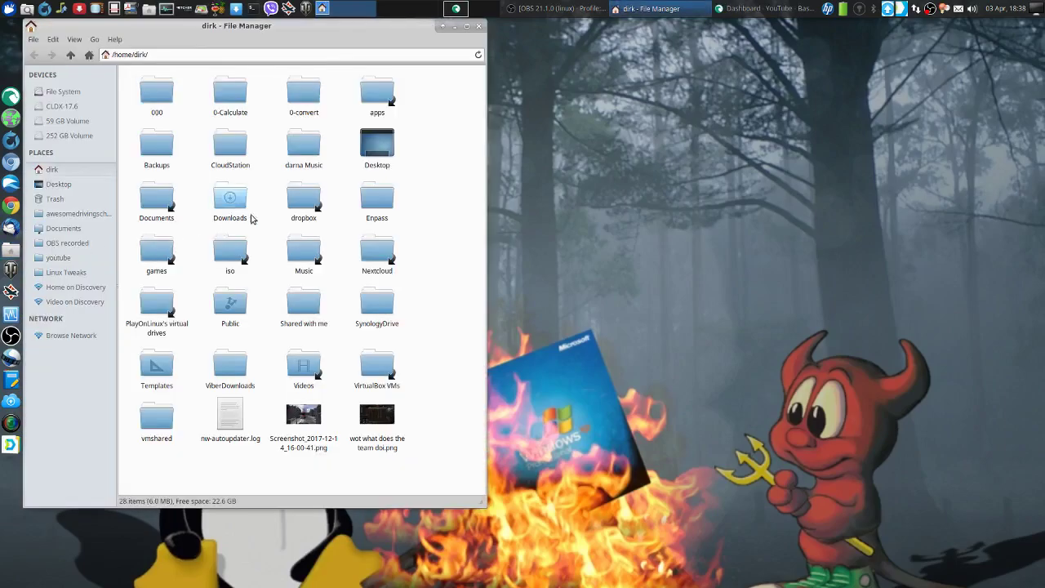
click(479, 25)
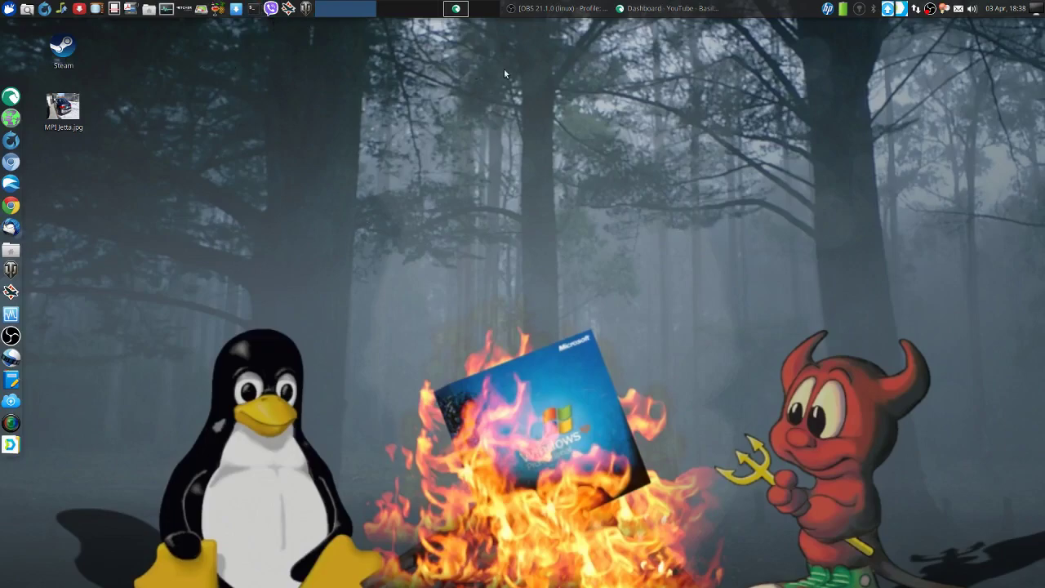
Switch to the Basilisk browser's workspace, view the newest YouTube notifications, and close the notification list
click(389, 10)
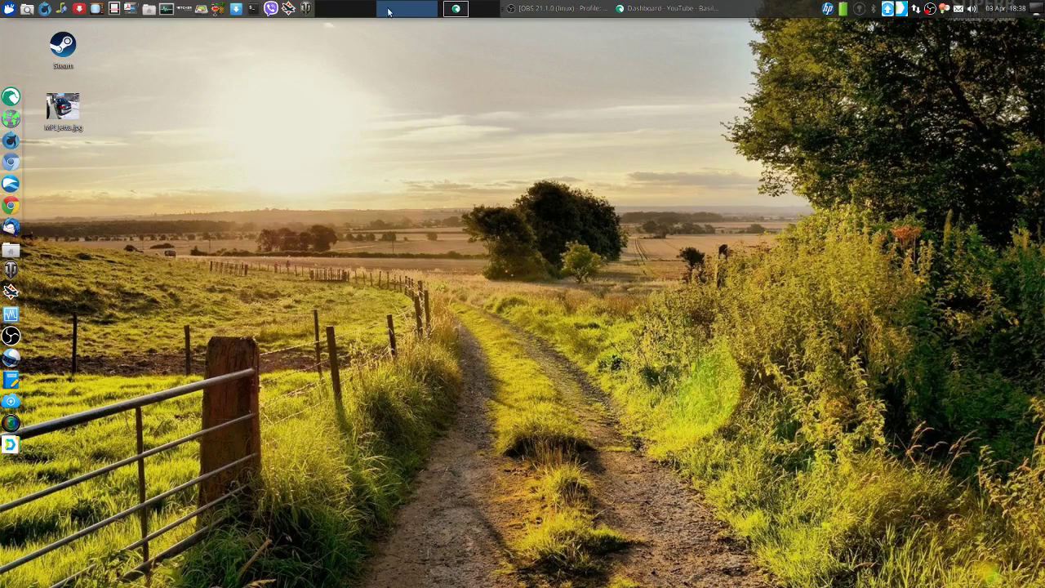
click(369, 11)
click(478, 13)
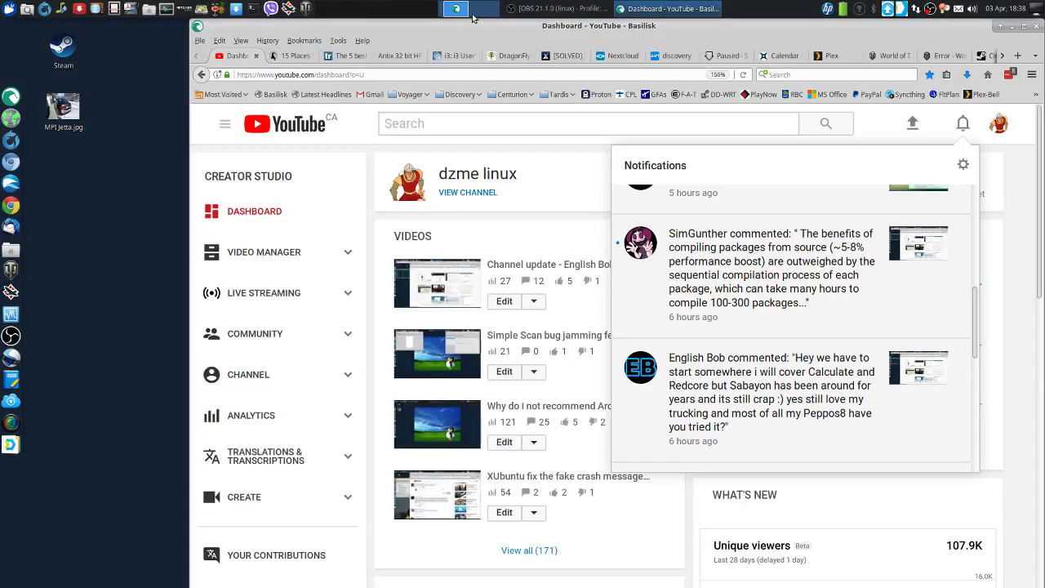
scroll(836, 282, up, 1)
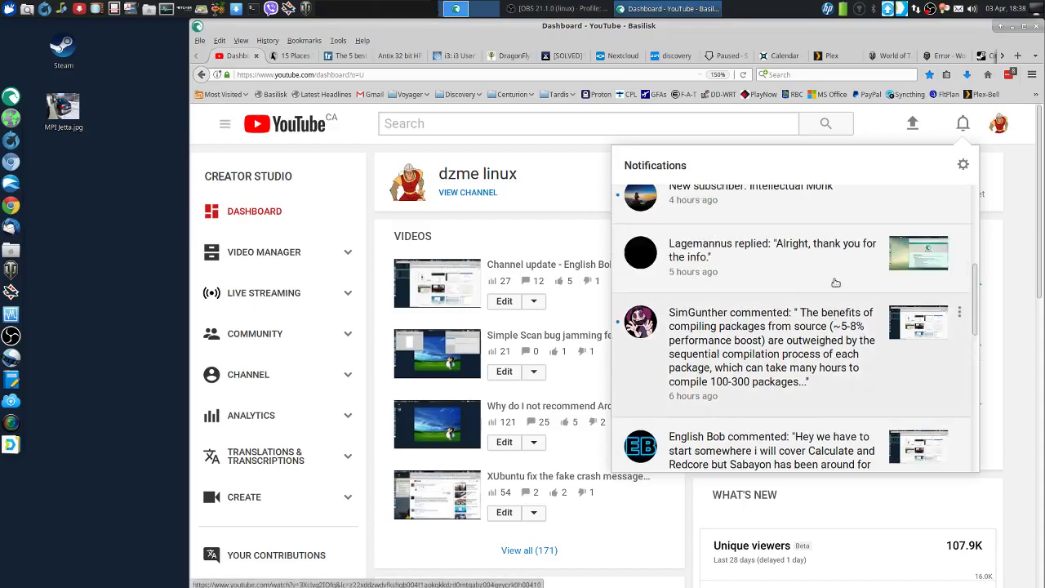
scroll(825, 282, up, 3)
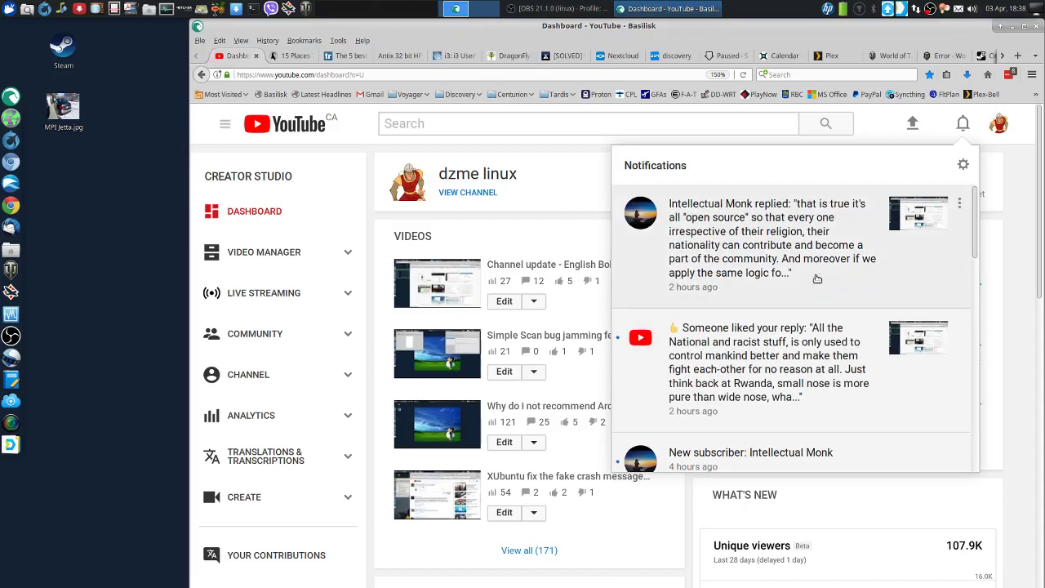
click(1016, 284)
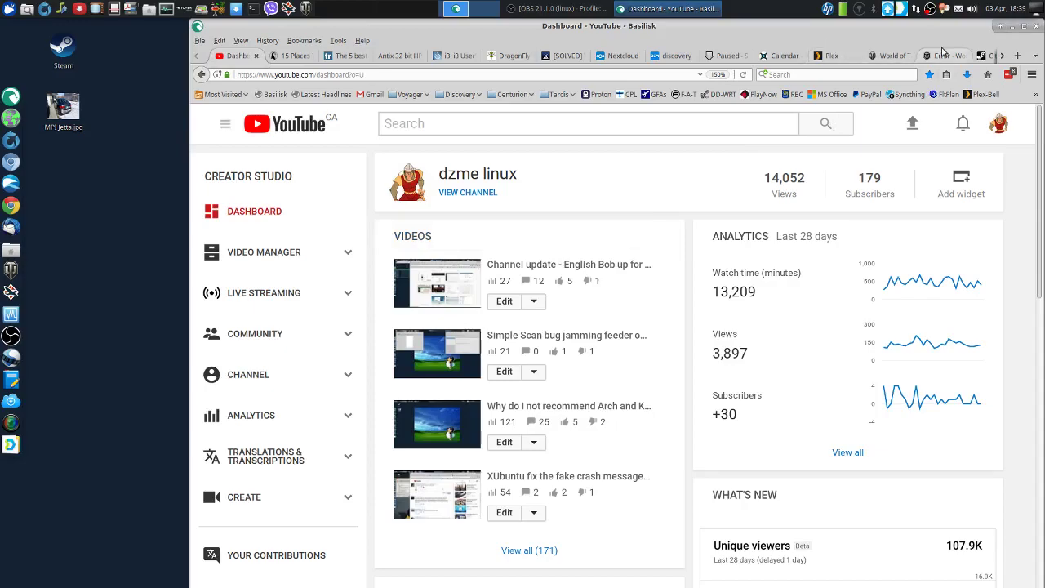
Minimize the Basilisk window and switch to the second workspace
click(1013, 27)
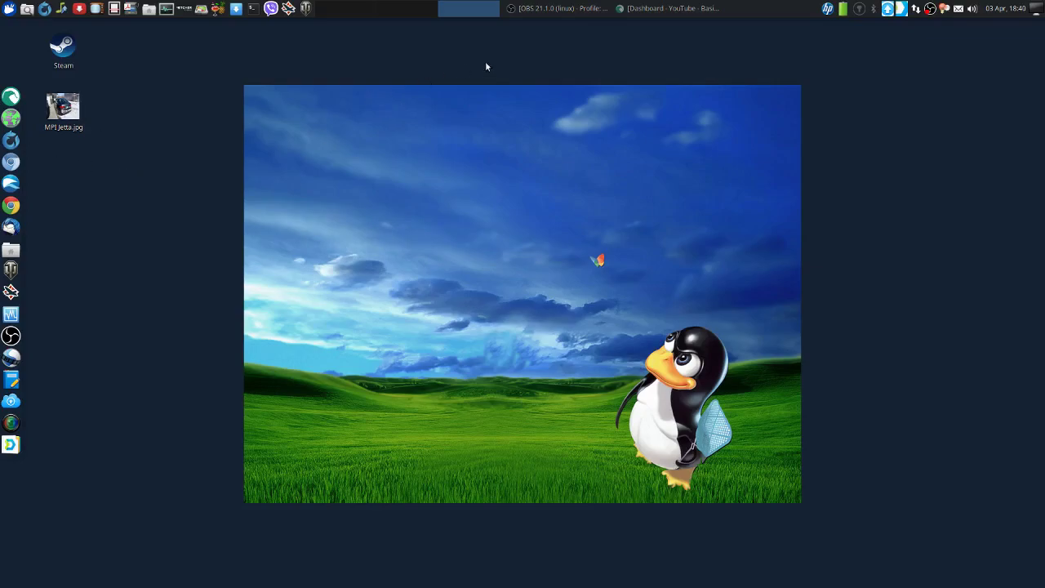
click(657, 10)
click(657, 10)
click(397, 9)
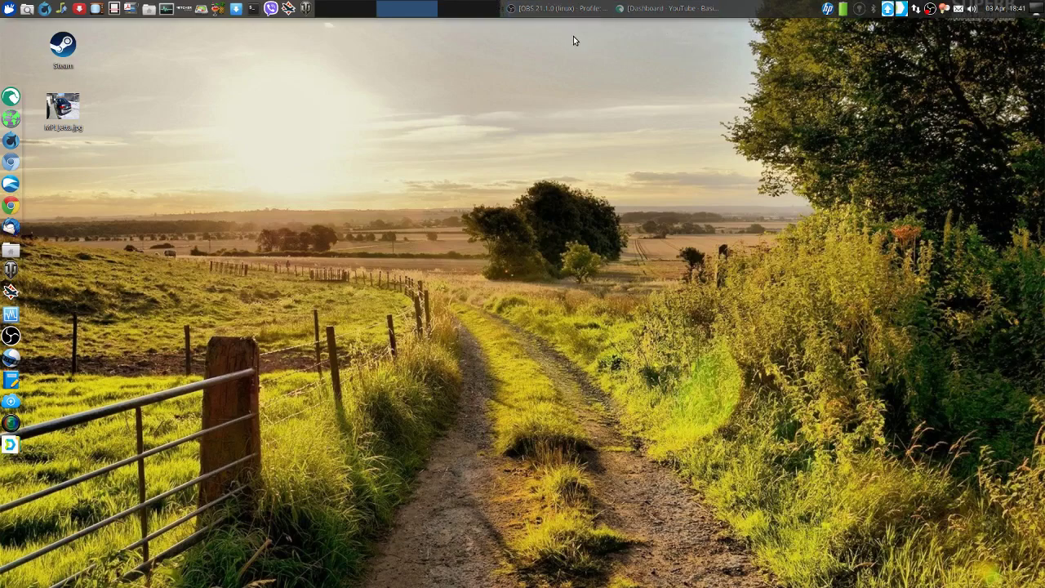
Bring up the OBS window with its recording controls
right_click(931, 10)
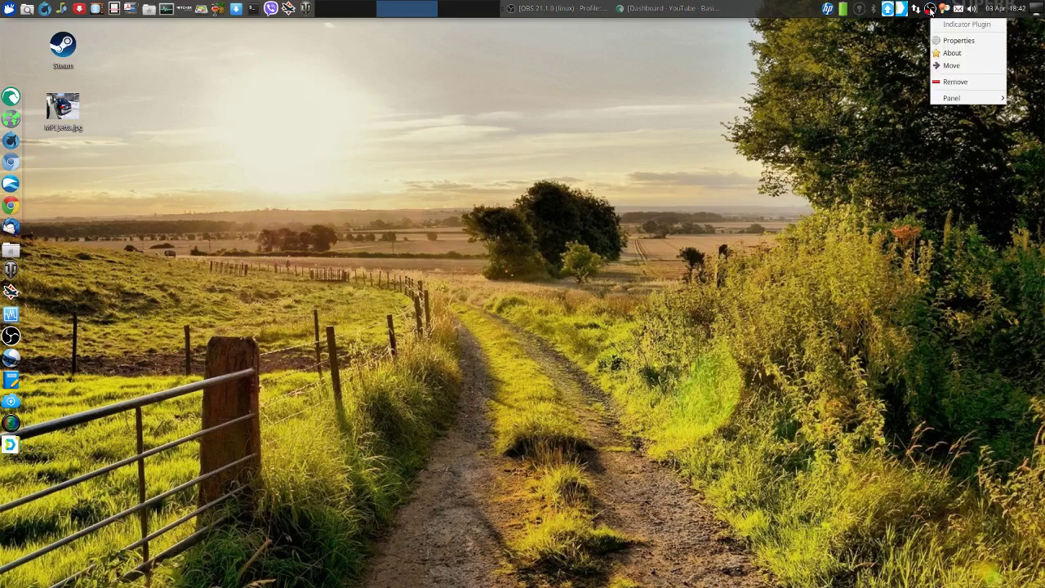
click(930, 10)
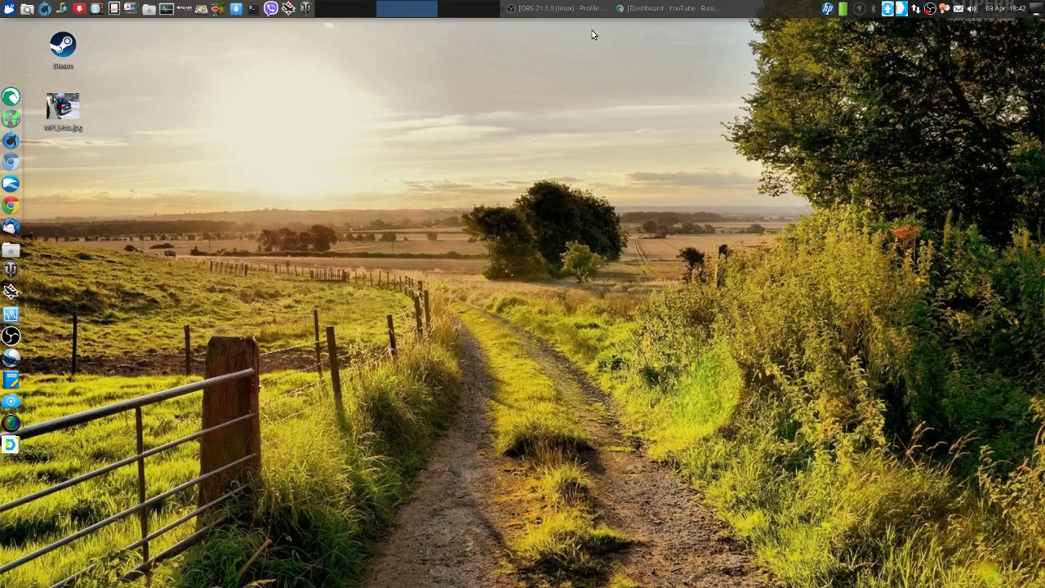
click(564, 8)
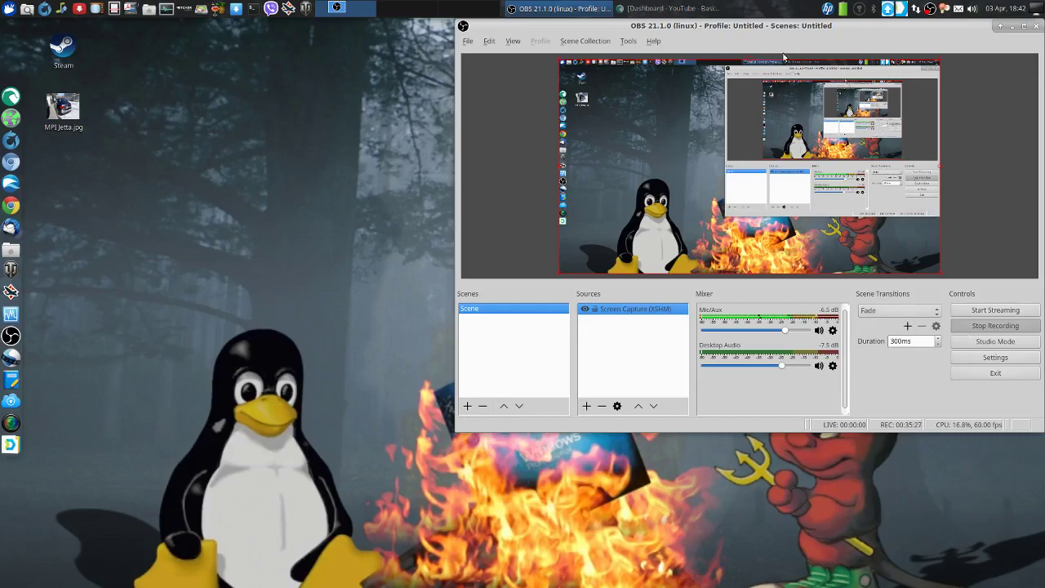
mouse_move(852, 31)
mouse_down()
mouse_move(838, 30)
mouse_move(853, 30)
mouse_up()
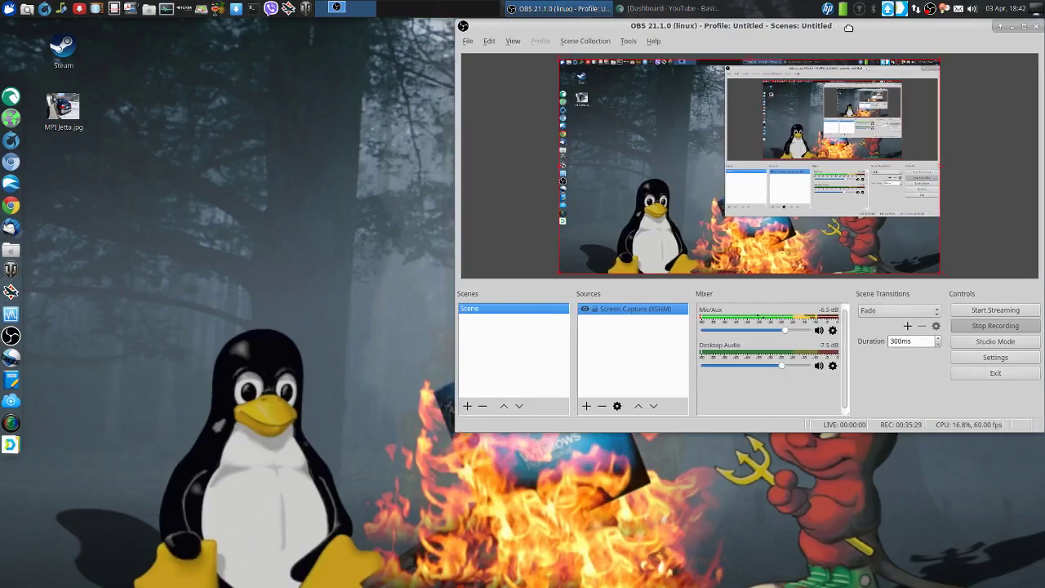